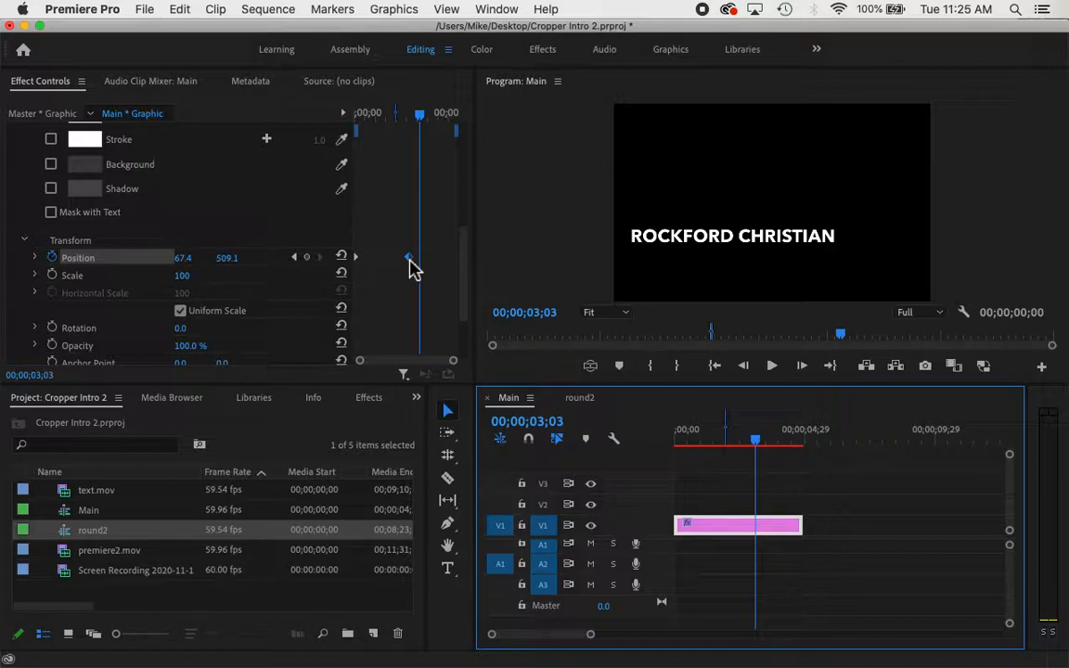
Move the ROCKFORD CHRISTIAN Position keyframe earlier so the slide-in ends sooner, then preview it
{"action": "left_click_drag", "start_coordinate": [409, 260], "coordinate": [388, 269]}
{"action": "left_click", "coordinate": [1017, 64]}
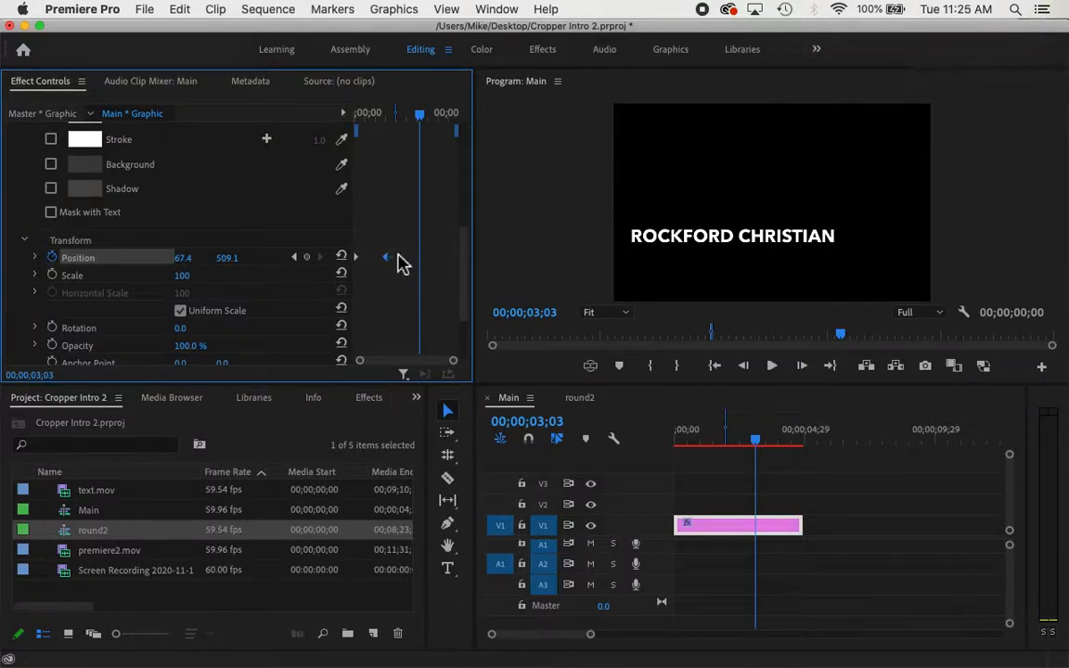
{"action": "left_click_drag", "start_coordinate": [384, 260], "coordinate": [374, 267]}
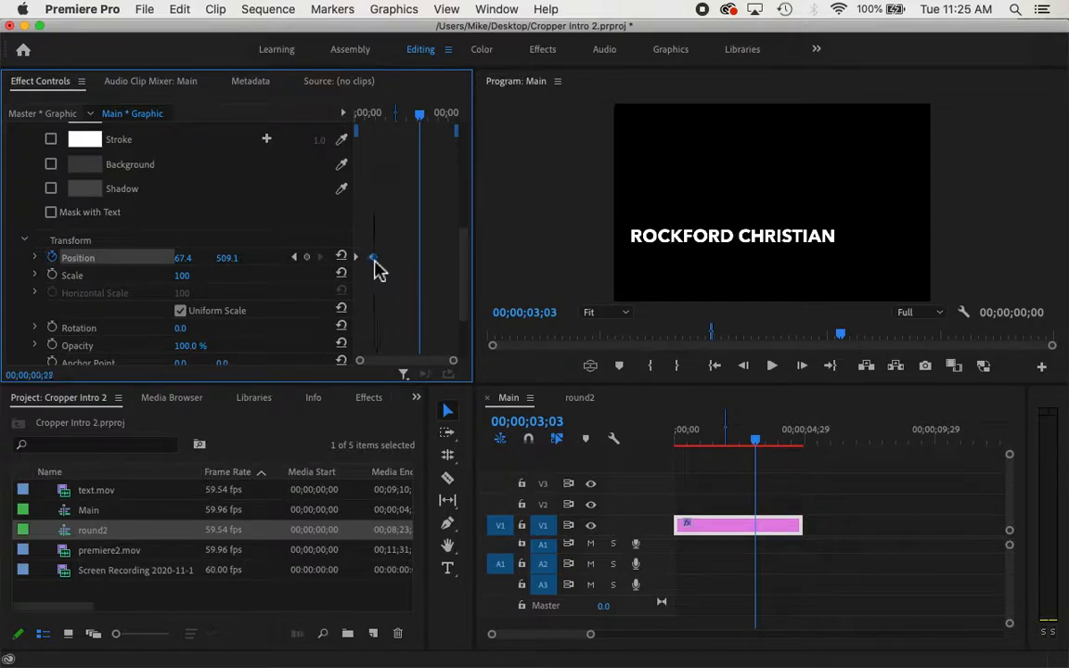
{"action": "left_click_drag", "start_coordinate": [422, 119], "coordinate": [317, 131]}
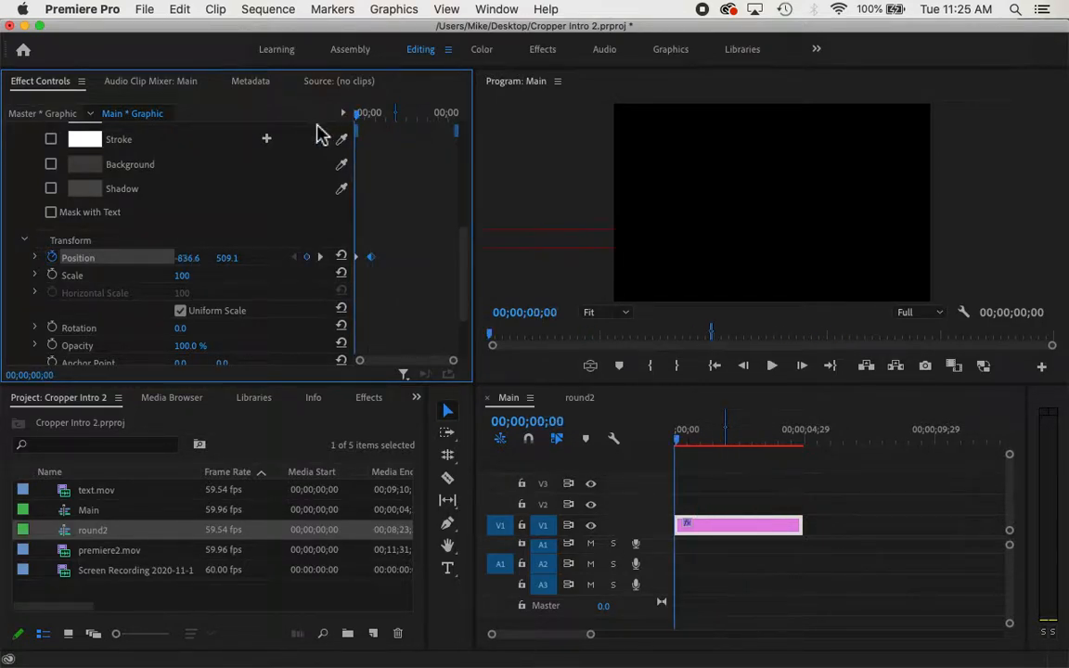
{"action": "key", "text": "space"}
{"action": "key", "text": "space"}
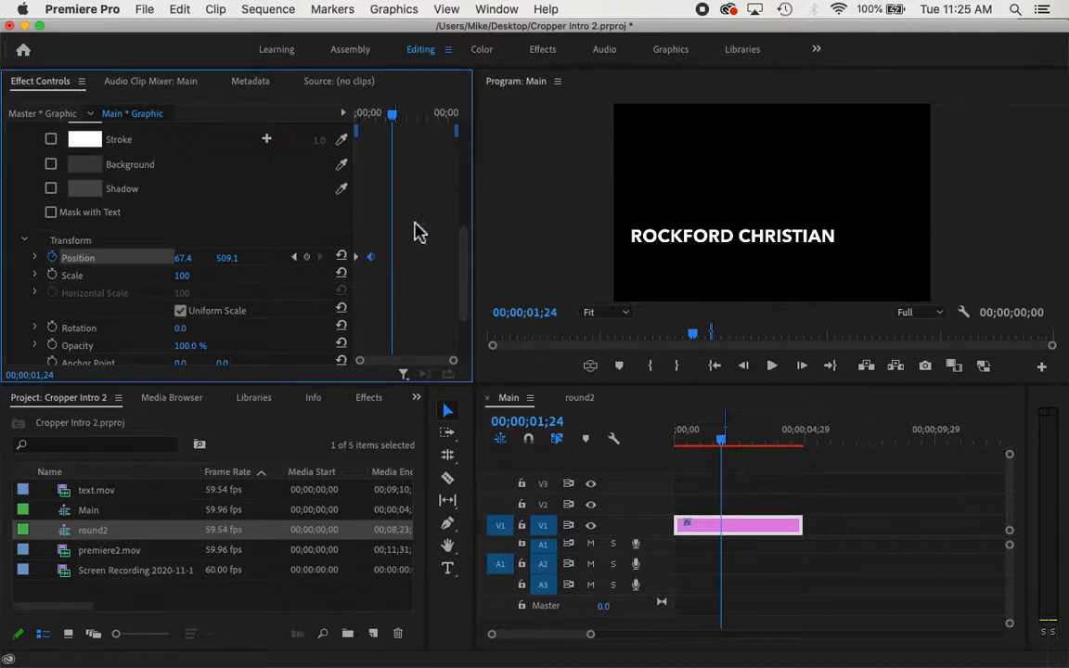
{"action": "left_click_drag", "start_coordinate": [391, 116], "coordinate": [328, 130]}
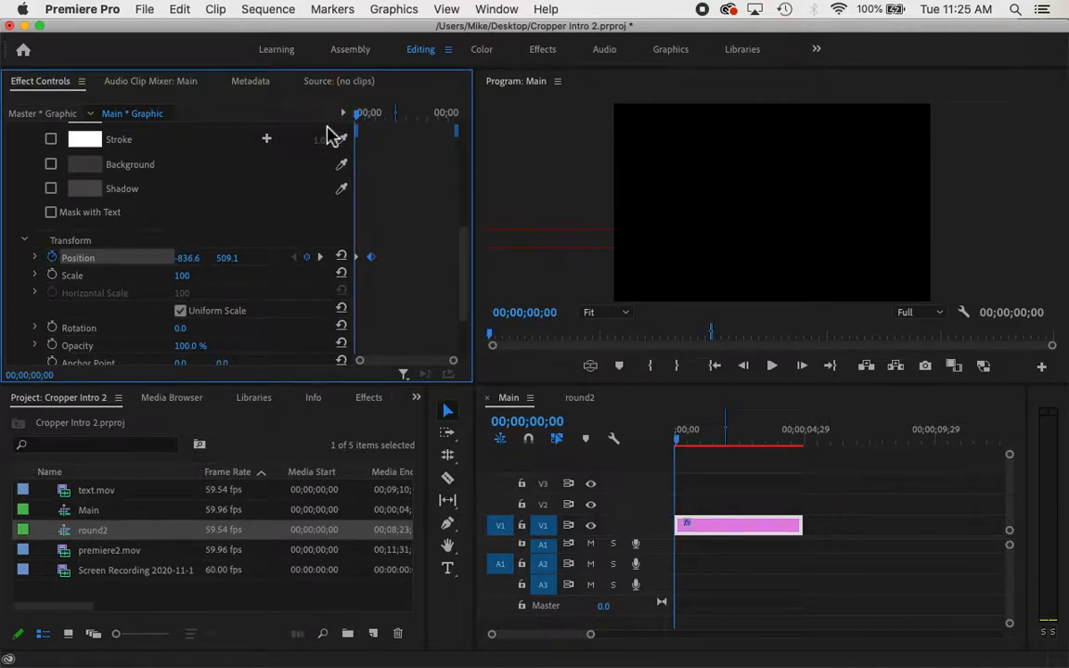
{"action": "key", "text": "space"}
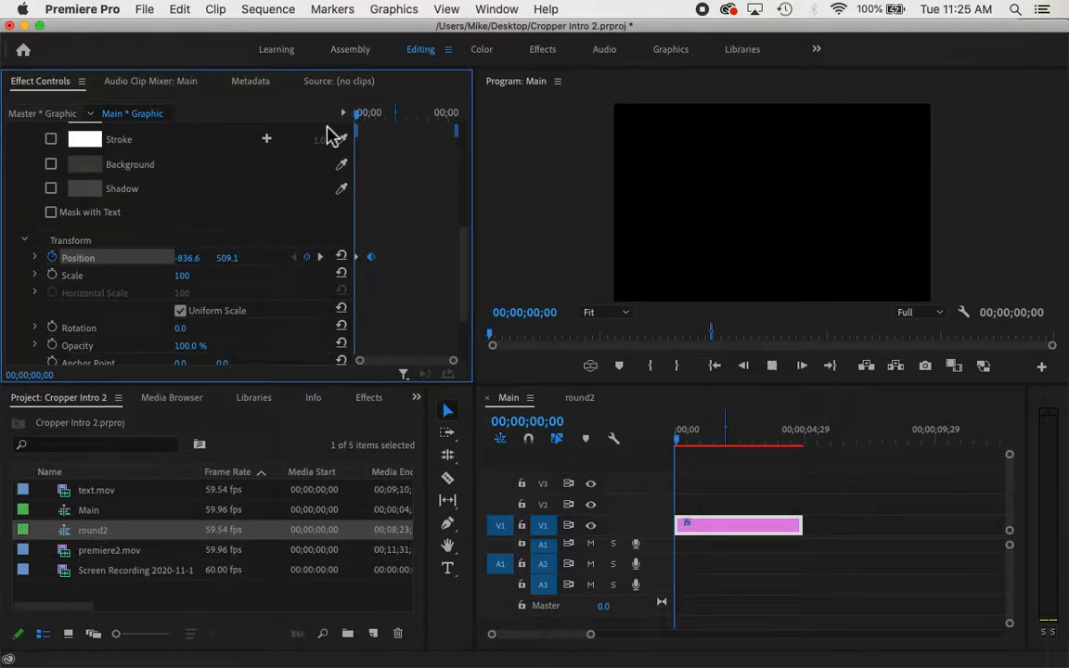
{"action": "key", "text": "space"}
{"action": "left_click_drag", "start_coordinate": [394, 115], "coordinate": [322, 132]}
{"action": "key", "text": "space"}
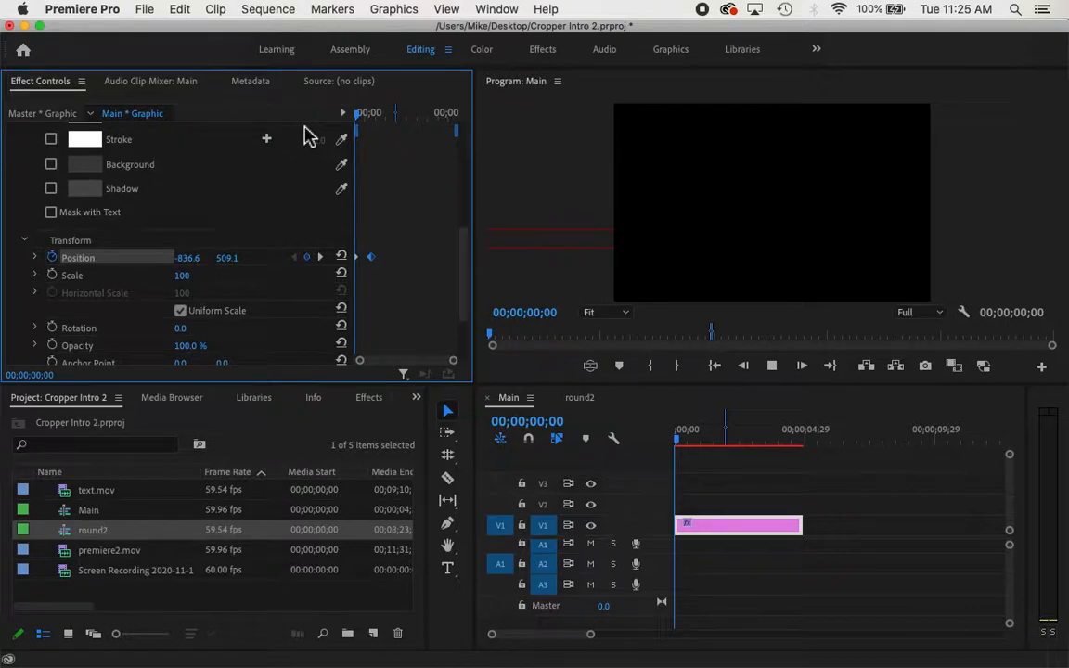
{"action": "key", "text": "space"}
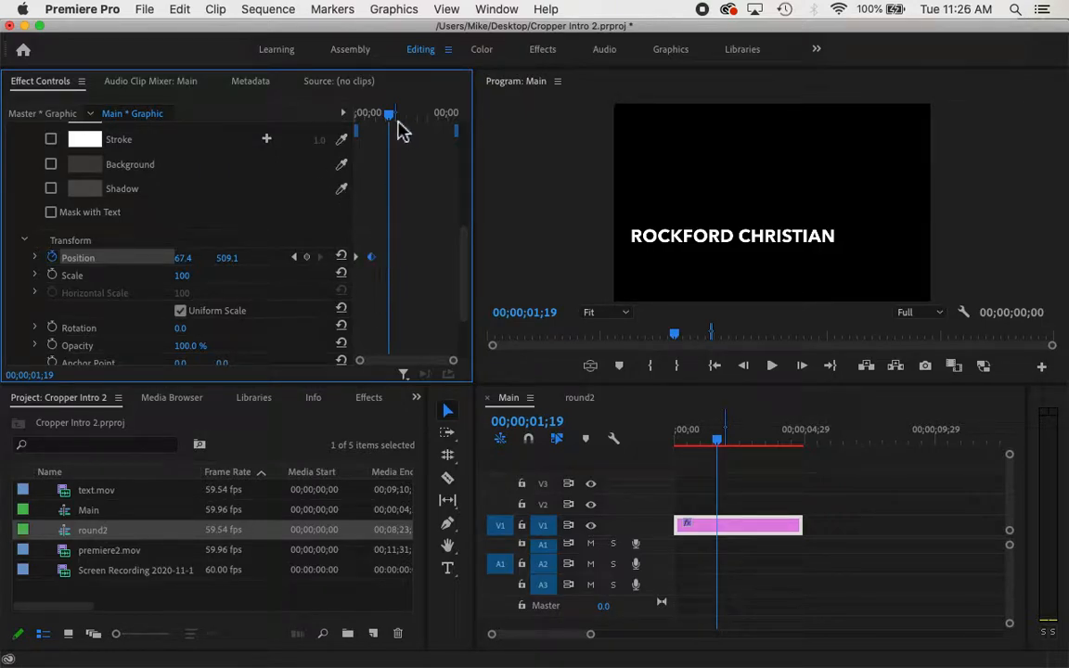
{"action": "left_click_drag", "start_coordinate": [393, 123], "coordinate": [334, 127]}
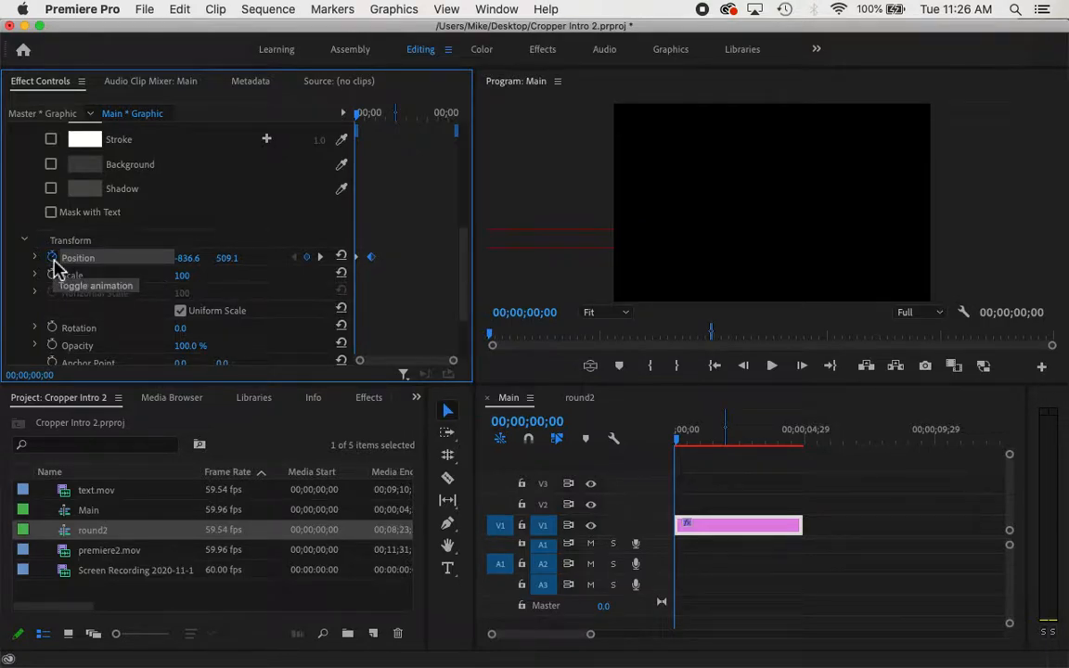
{"action": "left_click_drag", "start_coordinate": [358, 119], "coordinate": [427, 116]}
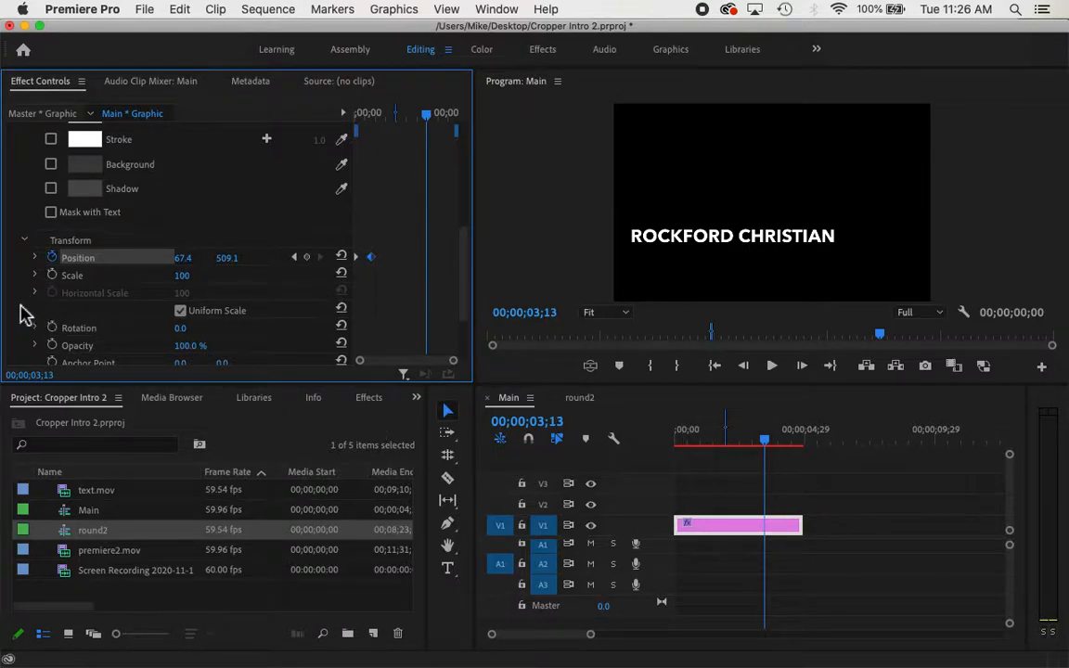
Collapse the Rockford Christian text settings, select that layer, and switch to the Type Tool
{"action": "scroll", "coordinate": [25, 313], "scroll_direction": "up", "scroll_amount": 3}
{"action": "scroll", "coordinate": [25, 314], "scroll_direction": "up", "scroll_amount": 5}
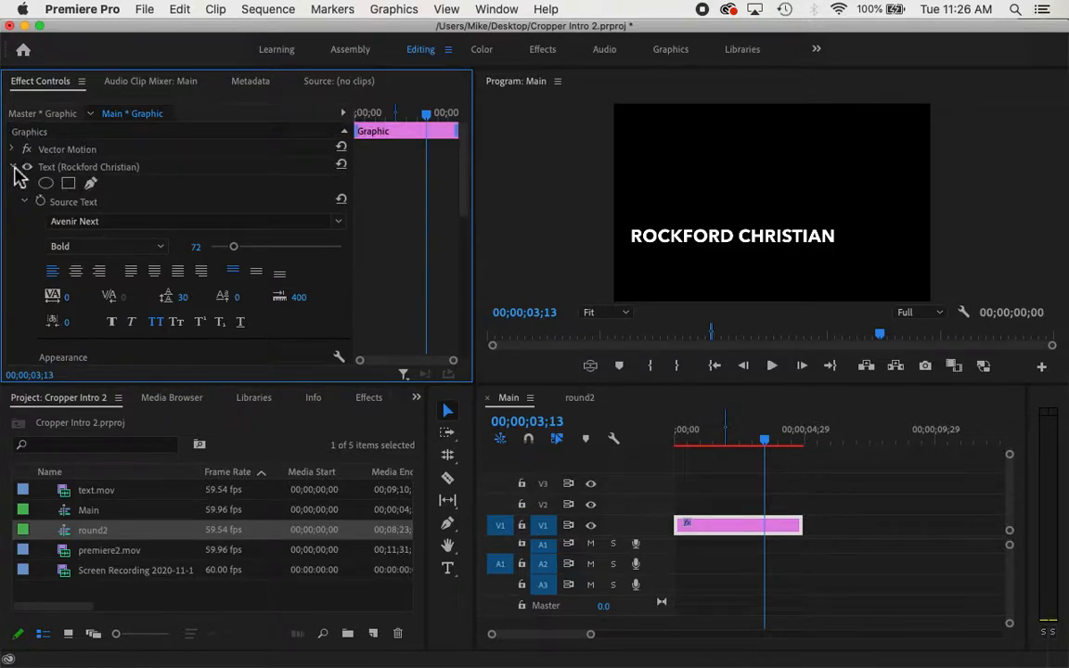
{"action": "left_click", "coordinate": [14, 168]}
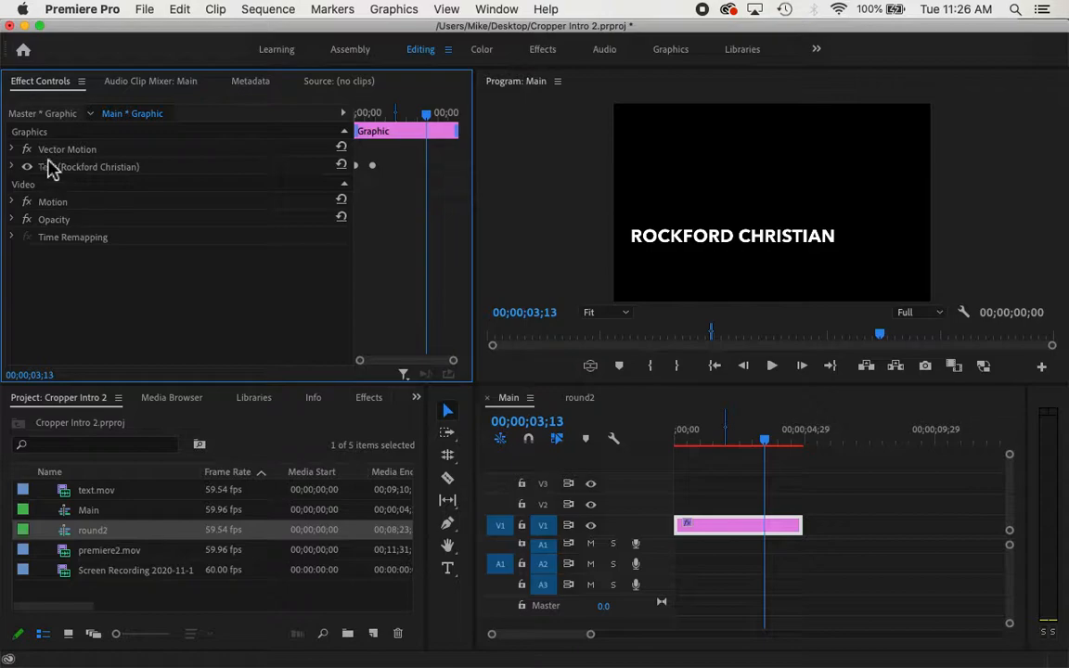
{"action": "left_click", "coordinate": [92, 170]}
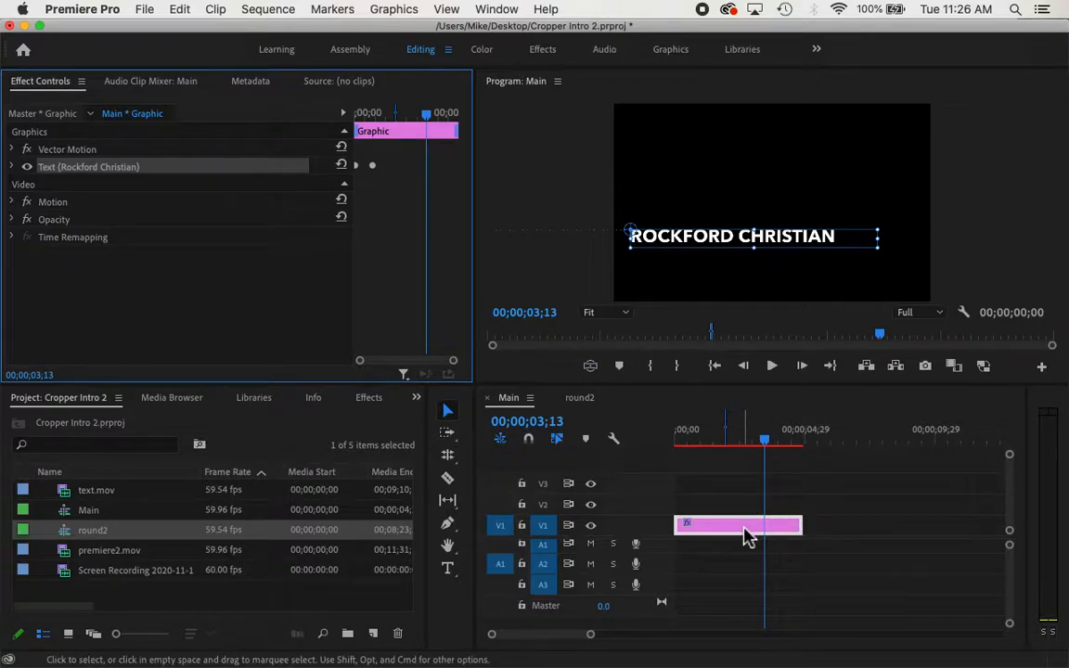
{"action": "left_click", "coordinate": [452, 572]}
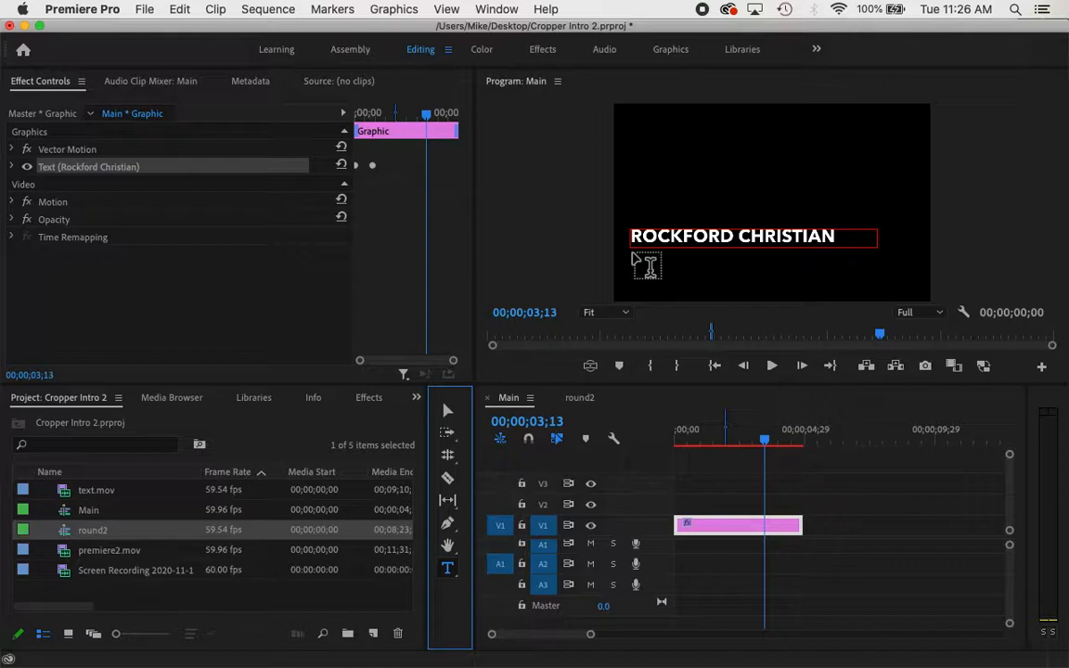
Draw a text box under ROCKFORD CHRISTIAN, type the person's name, and select it
{"action": "left_click_drag", "start_coordinate": [633, 254], "coordinate": [837, 273]}
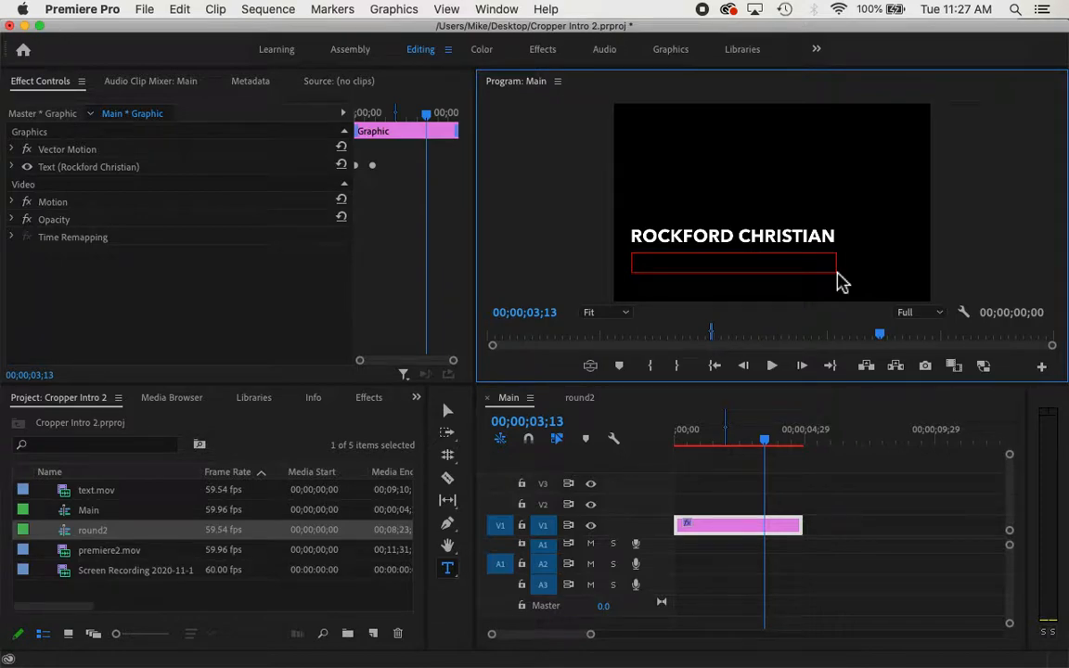
{"action": "left_click_drag", "start_coordinate": [837, 273], "coordinate": [836, 274]}
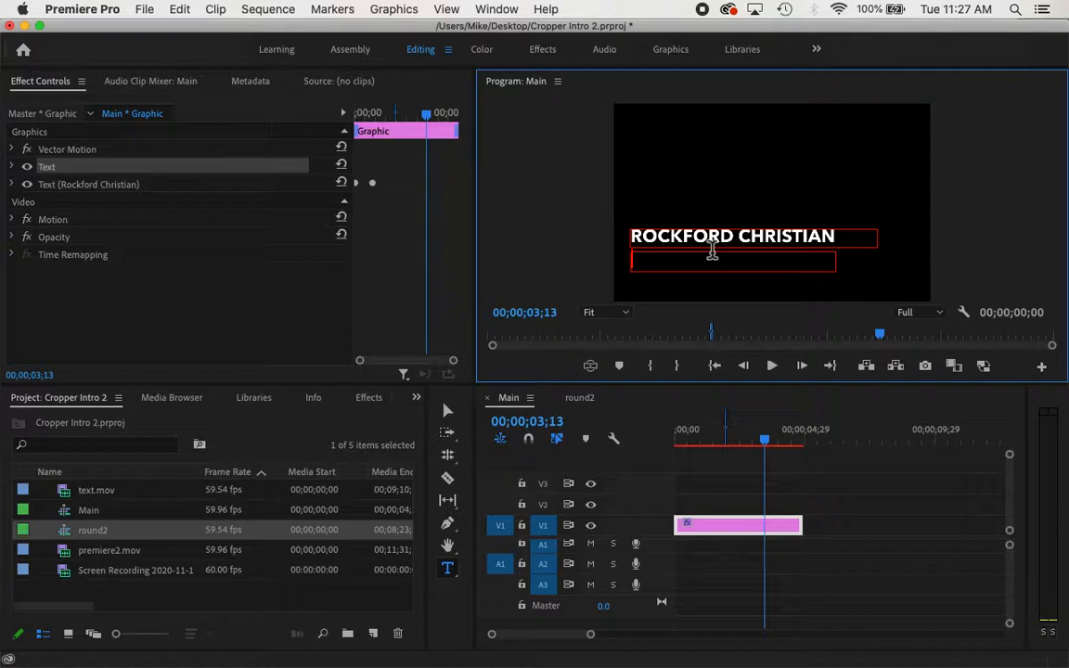
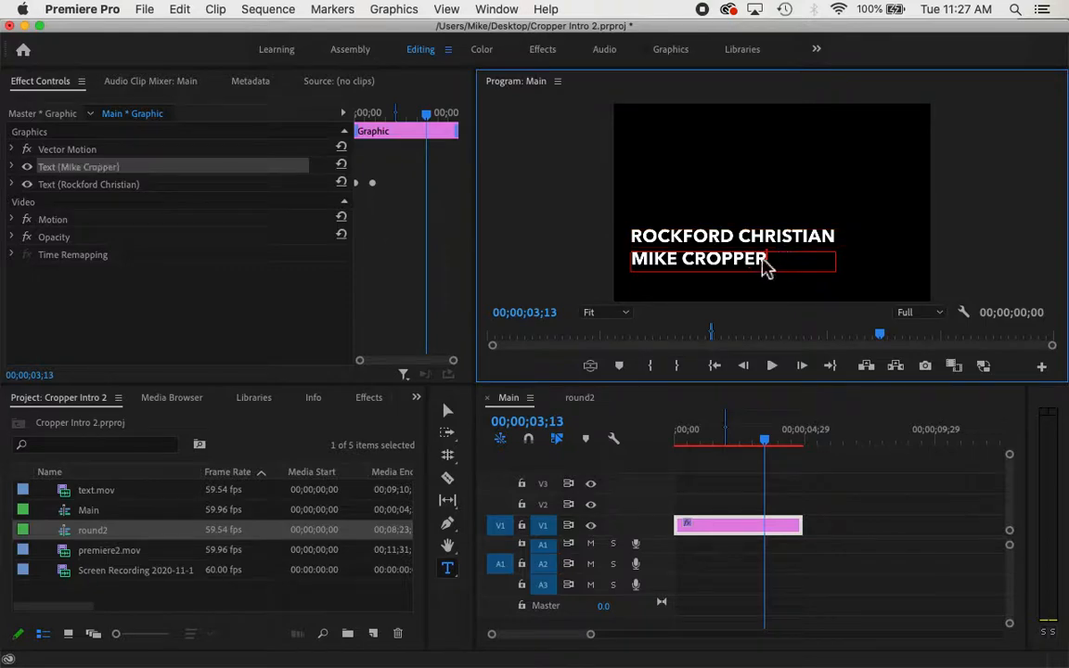
{"action": "left_click_drag", "start_coordinate": [765, 266], "coordinate": [632, 263]}
Set the name line to Avenir Next Regular at font size 54
{"action": "left_click", "coordinate": [11, 167]}
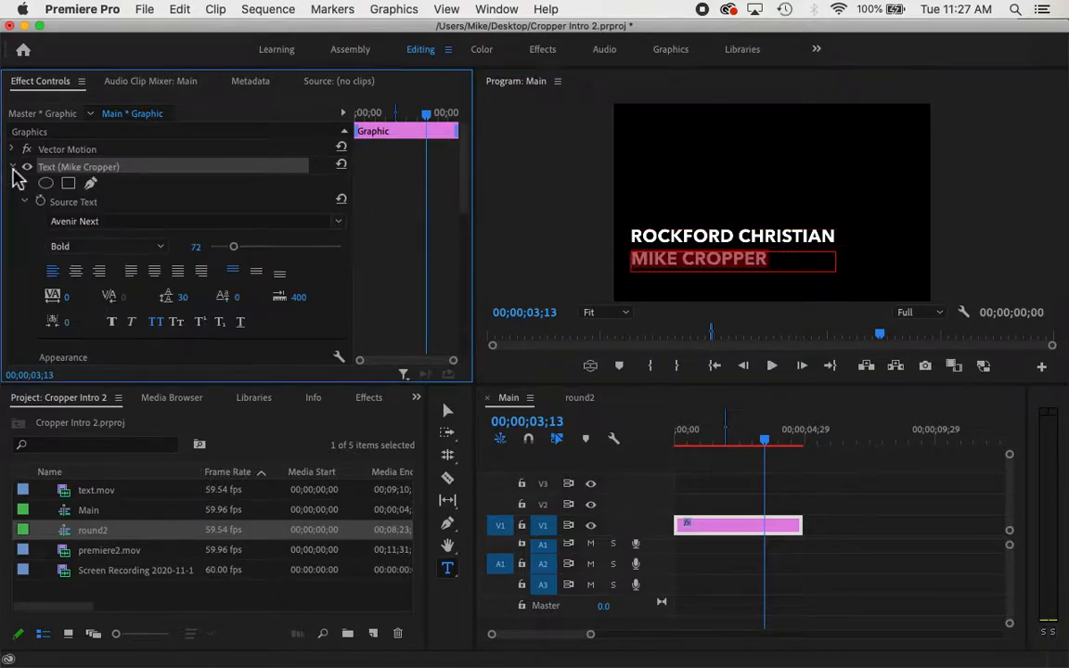
{"action": "left_click_drag", "start_coordinate": [231, 246], "coordinate": [200, 246]}
{"action": "left_click", "coordinate": [338, 220]}
{"action": "left_click", "coordinate": [107, 283]}
{"action": "left_click", "coordinate": [596, 260]}
{"action": "left_click", "coordinate": [107, 246]}
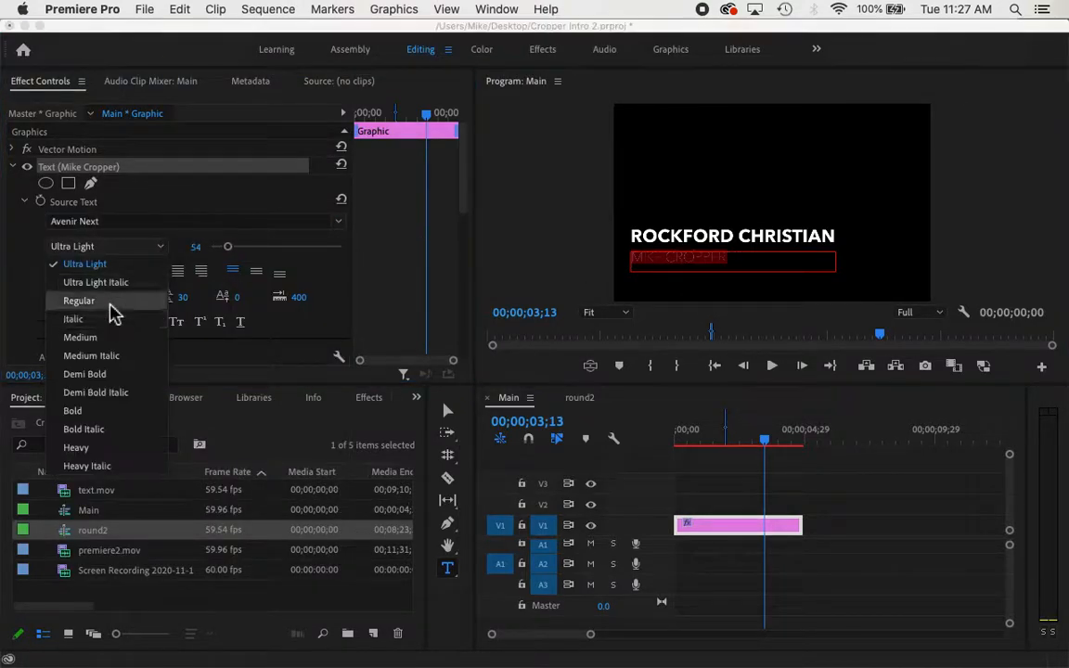
{"action": "left_click", "coordinate": [114, 300]}
{"action": "left_click_drag", "start_coordinate": [461, 199], "coordinate": [472, 179]}
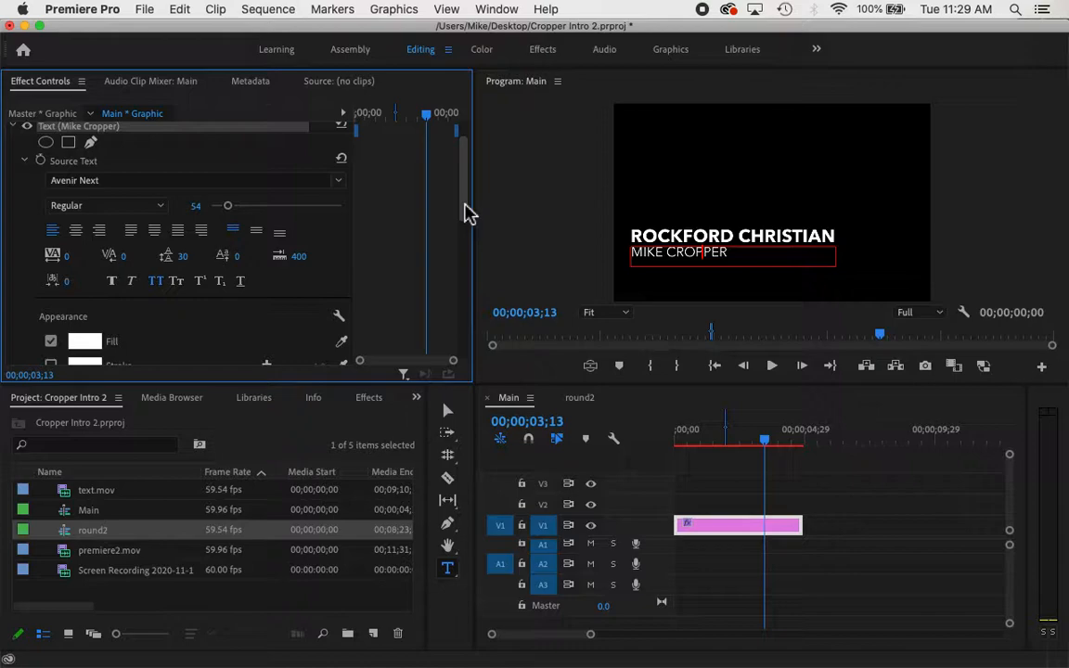
Return to the Selection Tool, rewind, and play the lower-third animation
{"action": "left_click", "coordinate": [448, 412]}
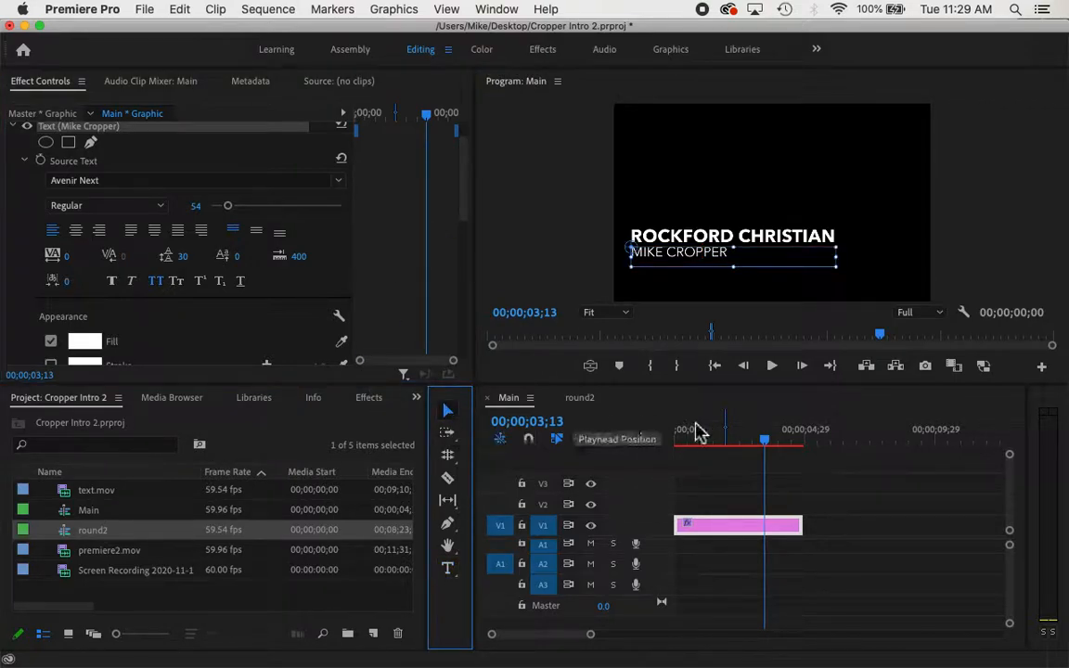
{"action": "left_click", "coordinate": [430, 125]}
{"action": "left_click_drag", "start_coordinate": [430, 125], "coordinate": [334, 131]}
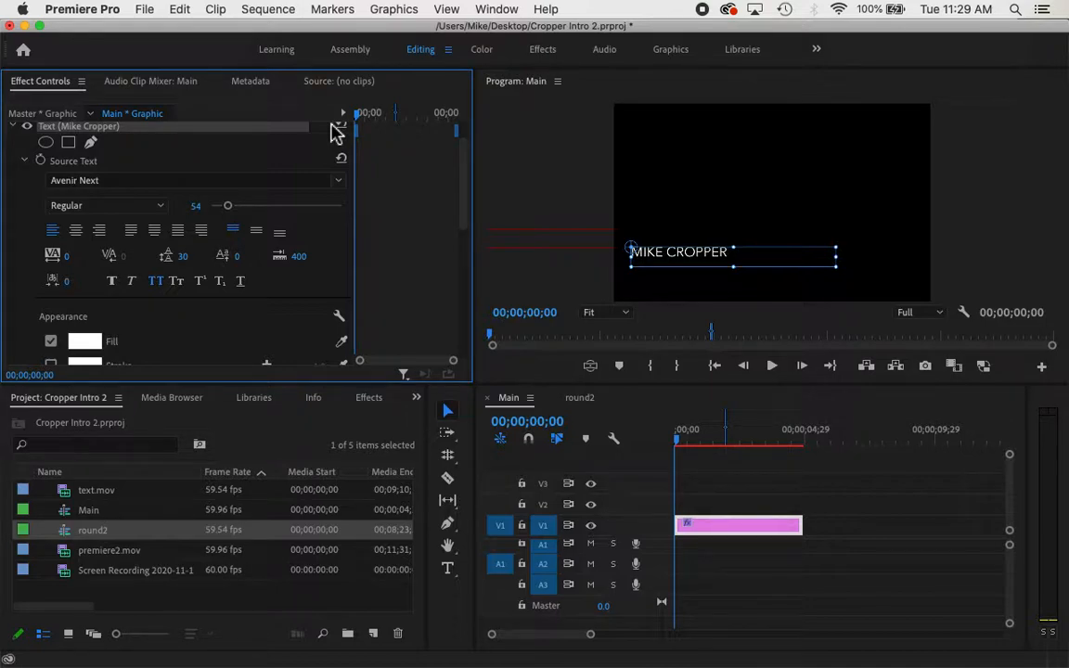
{"action": "key", "text": "space"}
{"action": "key", "text": "space"}
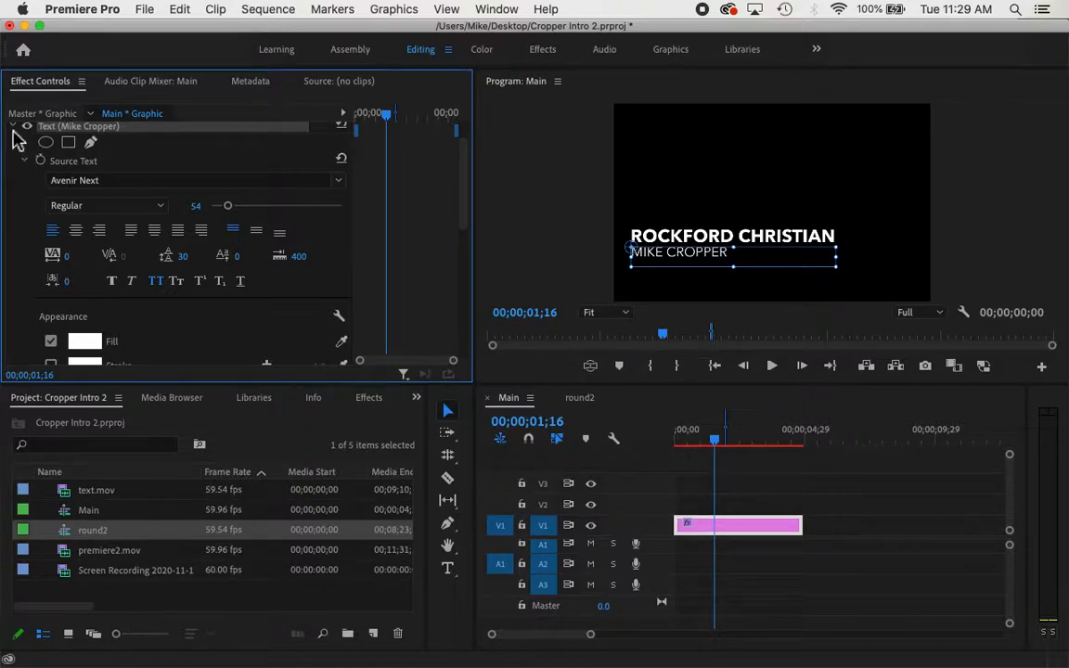
Scrub the name line's Position Y to 844 (70.0, 844.0) out of frame, then rewind
{"action": "left_click", "coordinate": [13, 126]}
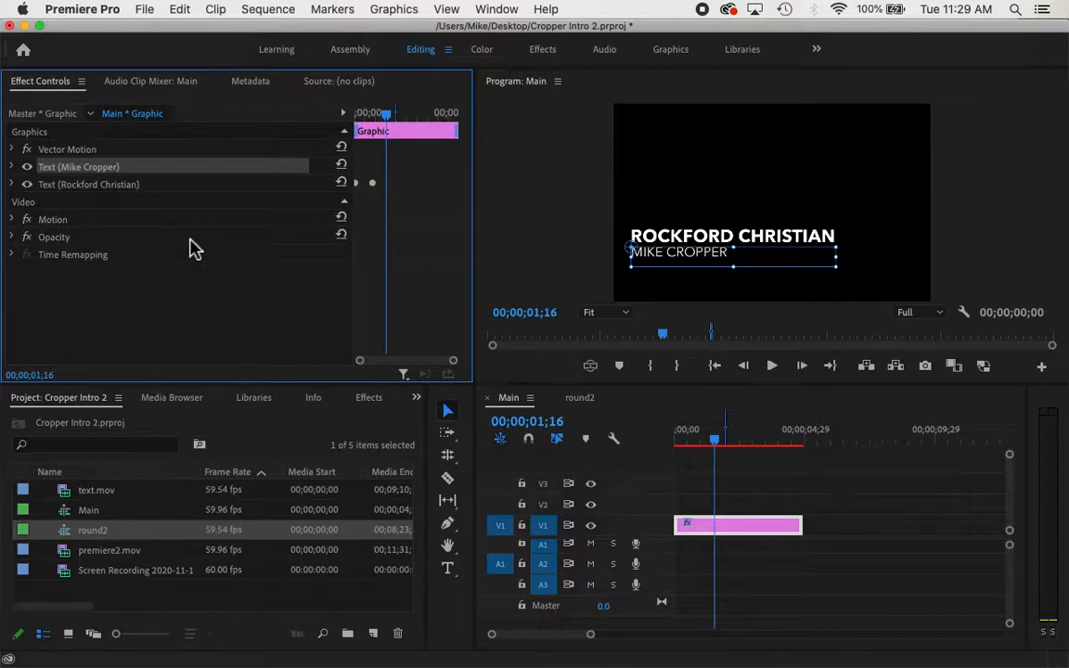
{"action": "left_click", "coordinate": [12, 169]}
{"action": "scroll", "coordinate": [34, 291], "scroll_direction": "down", "scroll_amount": 2}
{"action": "scroll", "coordinate": [33, 291], "scroll_direction": "down", "scroll_amount": 5}
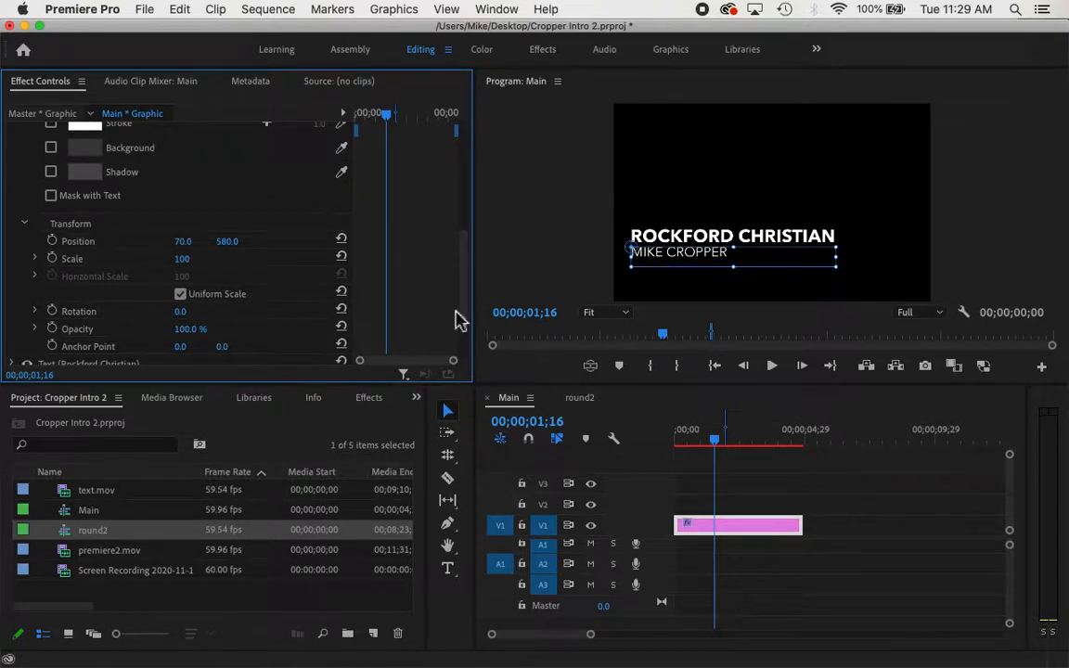
{"action": "left_click_drag", "start_coordinate": [227, 241], "coordinate": [473, 241]}
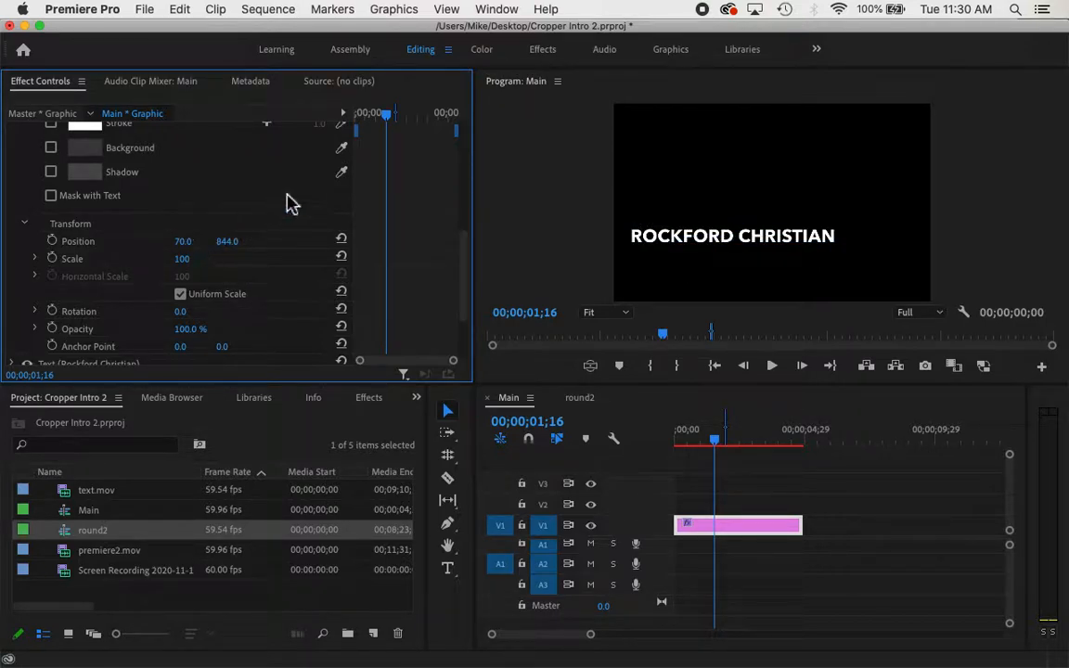
{"action": "left_click_drag", "start_coordinate": [391, 125], "coordinate": [334, 131]}
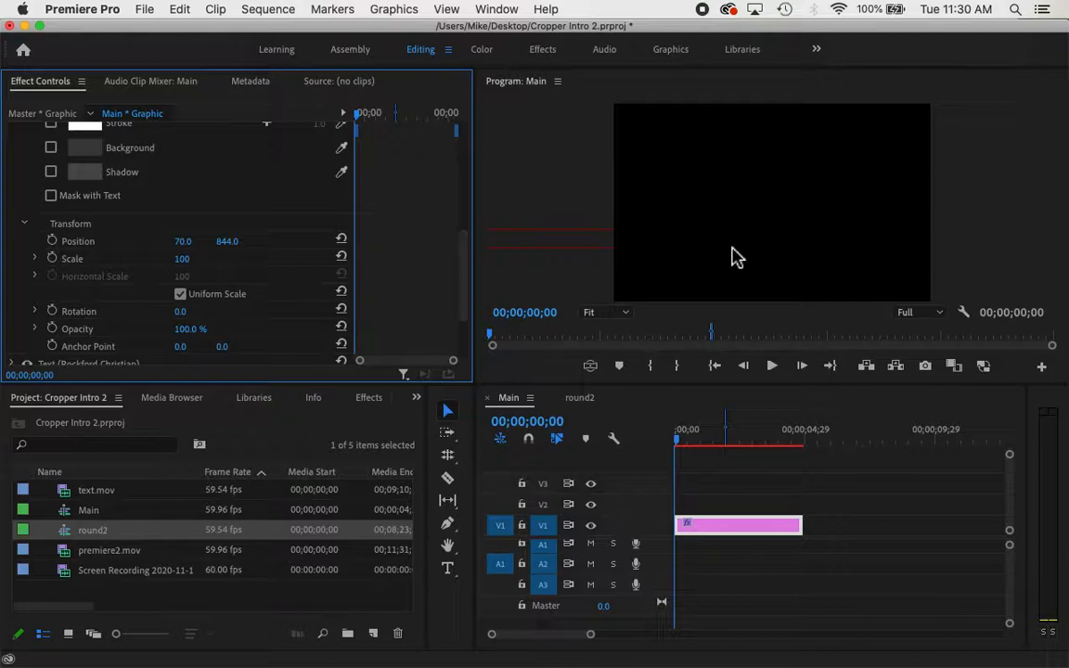
Keyframe the name line's Position and raise it to Y 579 beneath ROCKFORD CHRISTIAN
{"action": "left_click", "coordinate": [53, 242]}
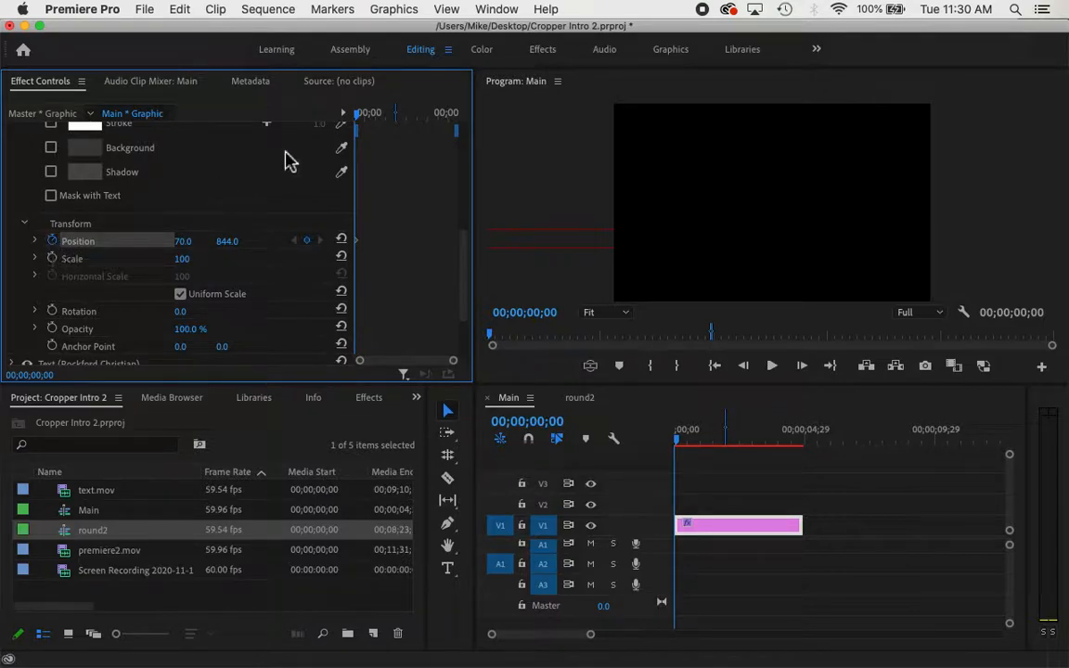
{"action": "left_click_drag", "start_coordinate": [345, 117], "coordinate": [409, 125]}
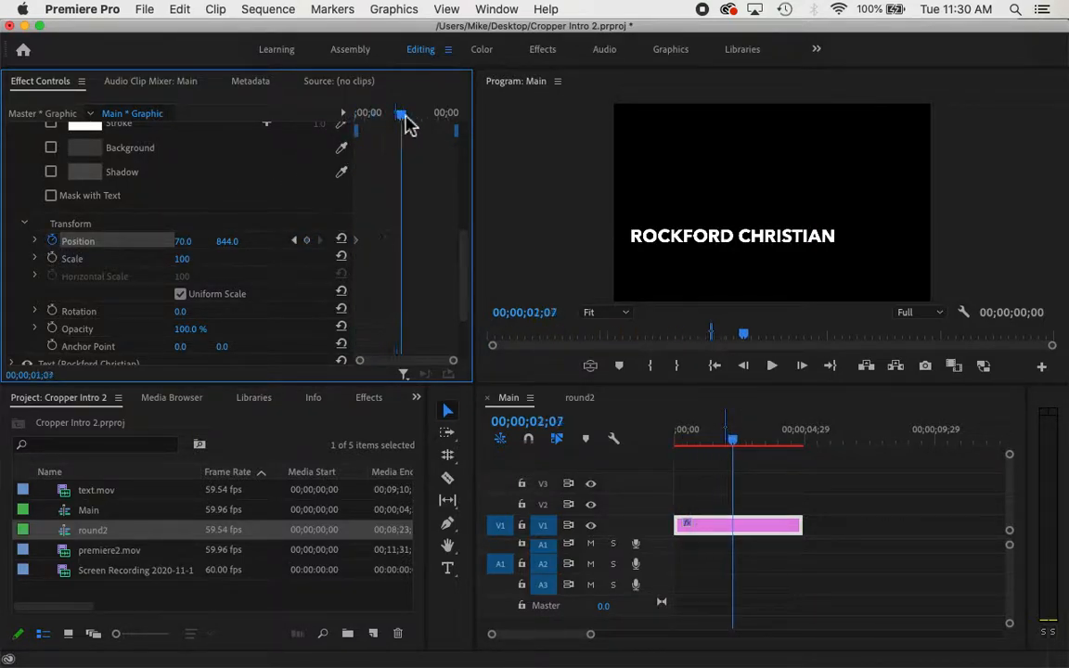
{"action": "left_click_drag", "start_coordinate": [466, 248], "coordinate": [468, 310]}
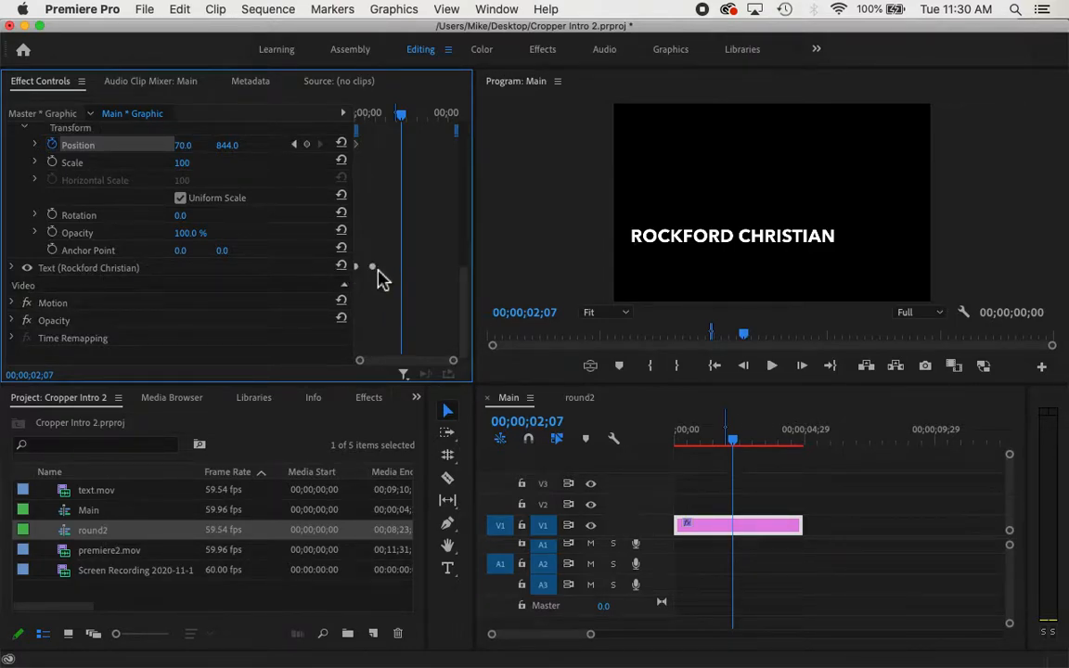
{"action": "left_click_drag", "start_coordinate": [404, 123], "coordinate": [374, 119]}
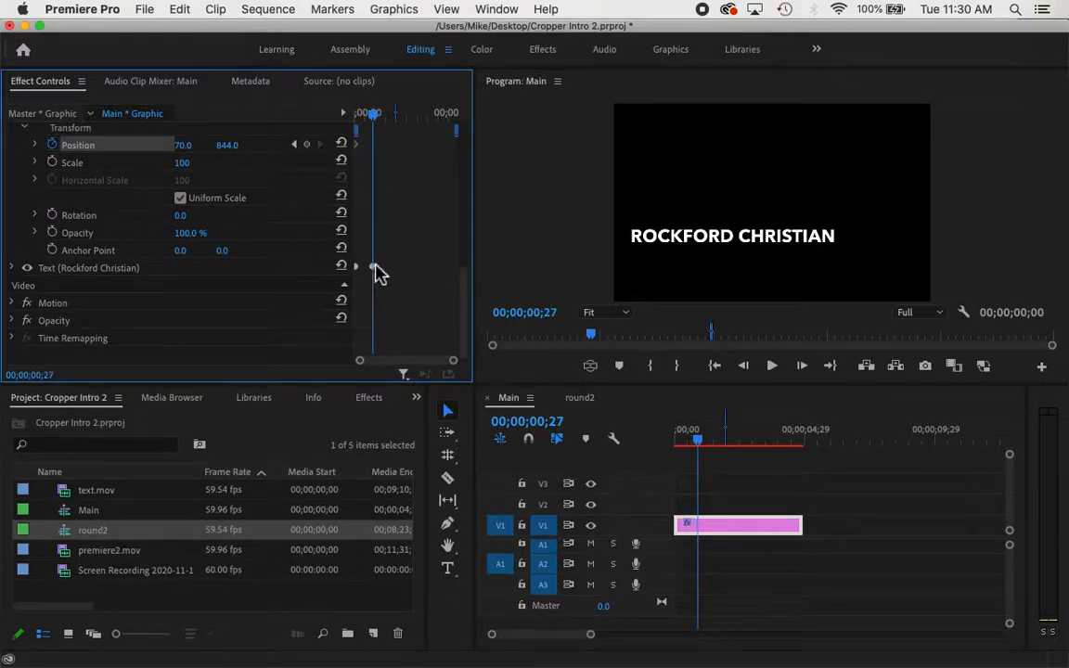
{"action": "left_click_drag", "start_coordinate": [464, 303], "coordinate": [468, 260]}
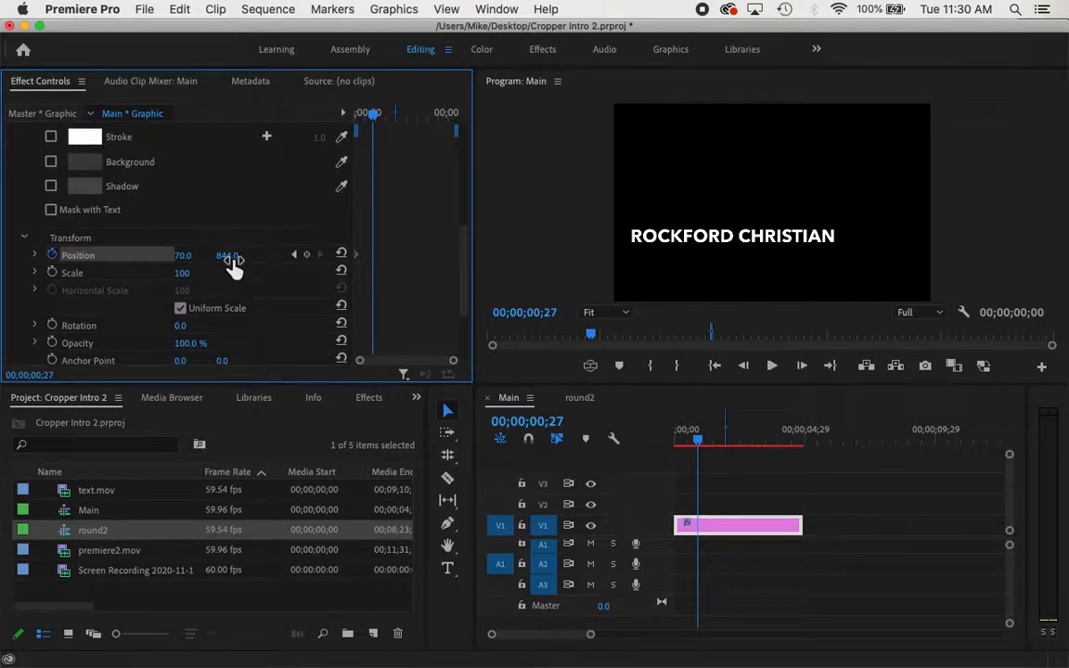
{"action": "left_click_drag", "start_coordinate": [228, 255], "coordinate": [17, 255]}
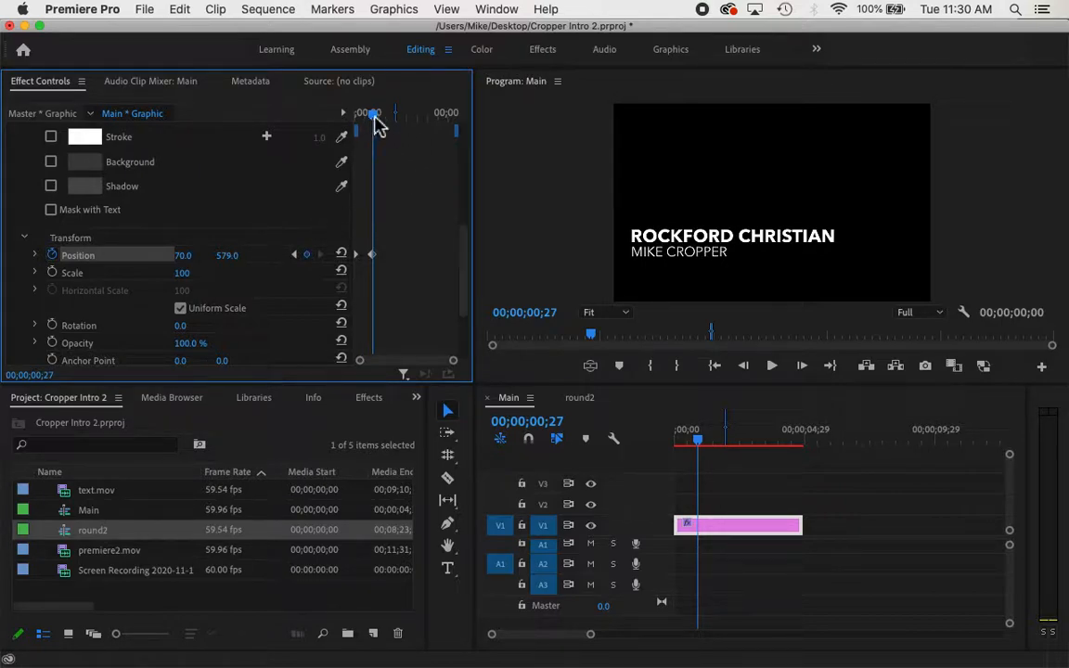
Rewind and preview the title animation twice from the start
{"action": "left_click_drag", "start_coordinate": [376, 125], "coordinate": [346, 124]}
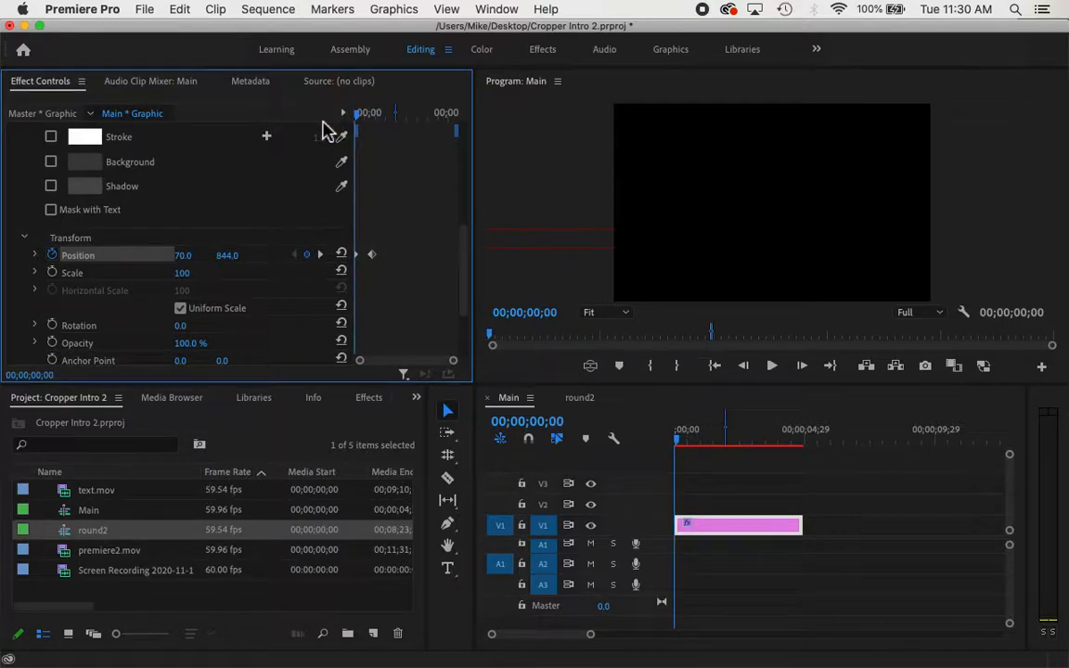
{"action": "key", "text": "space"}
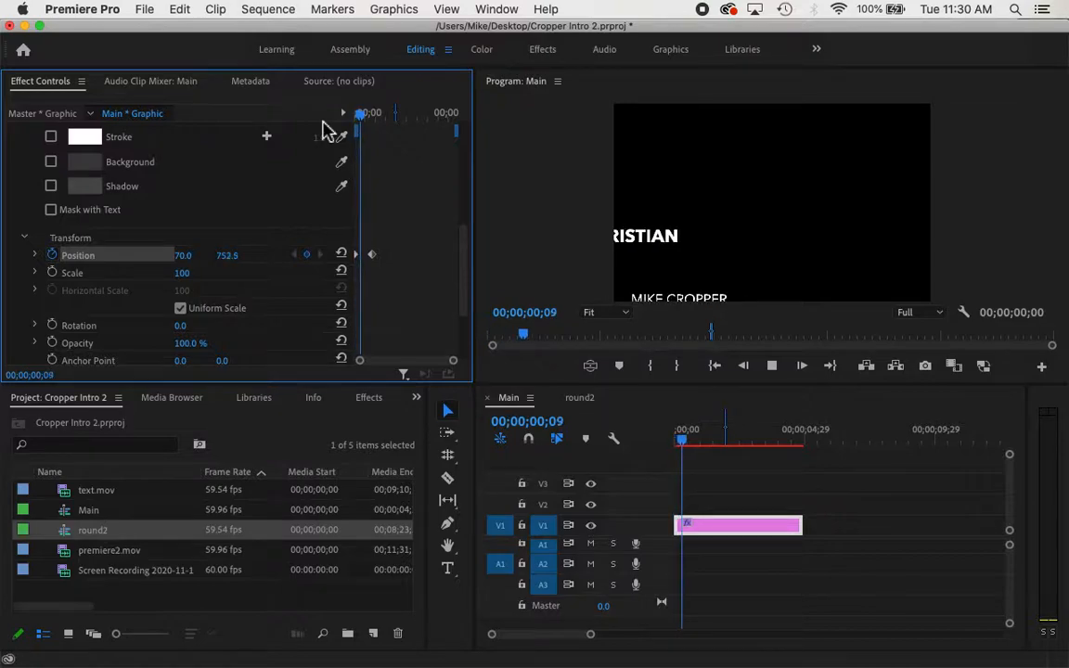
{"action": "key", "text": "space"}
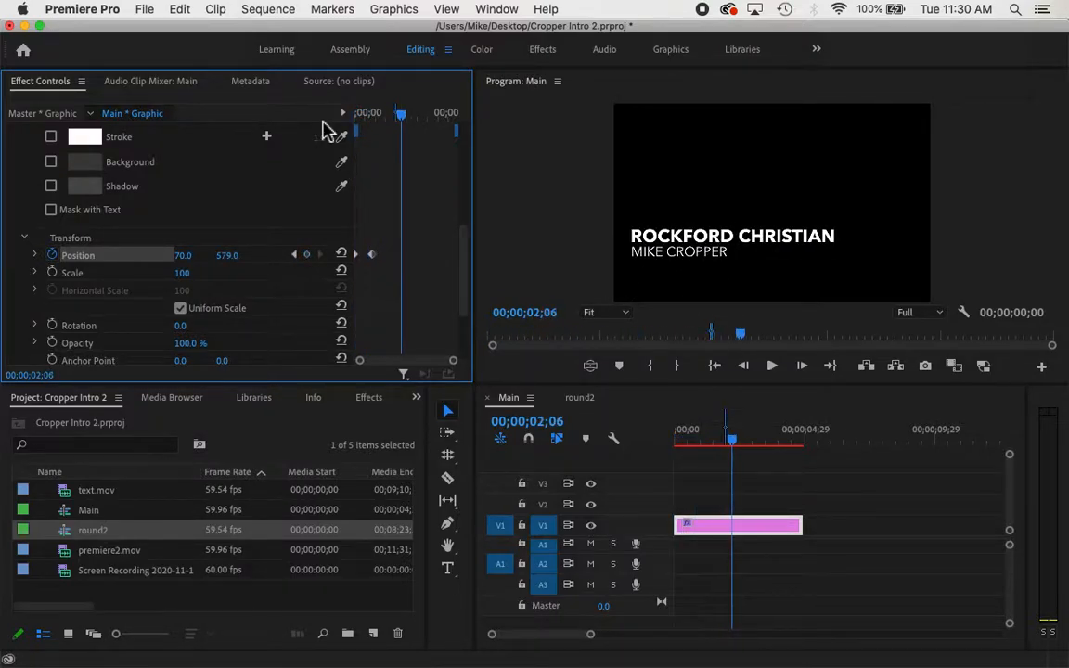
{"action": "left_click_drag", "start_coordinate": [404, 125], "coordinate": [310, 137]}
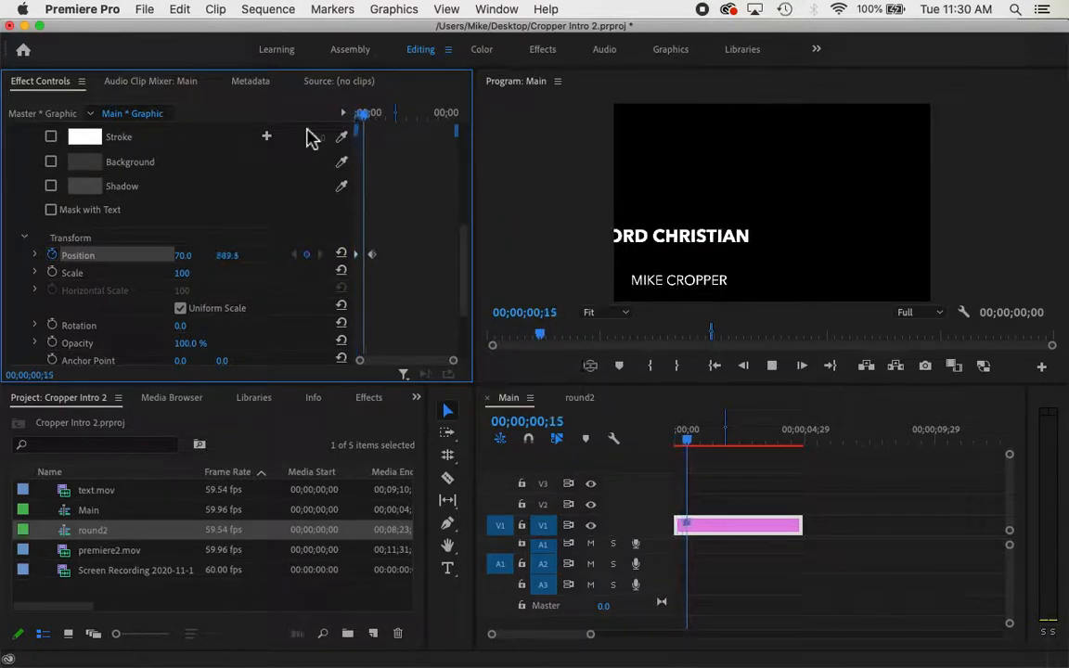
{"action": "key", "text": "space"}
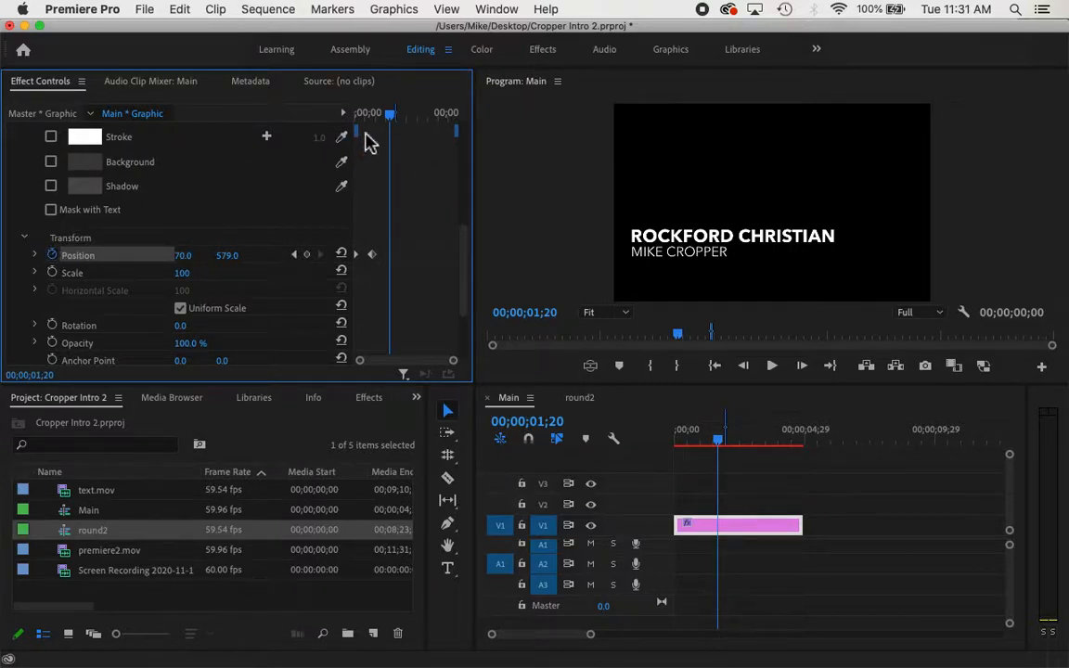
{"action": "left_click_drag", "start_coordinate": [464, 286], "coordinate": [467, 178]}
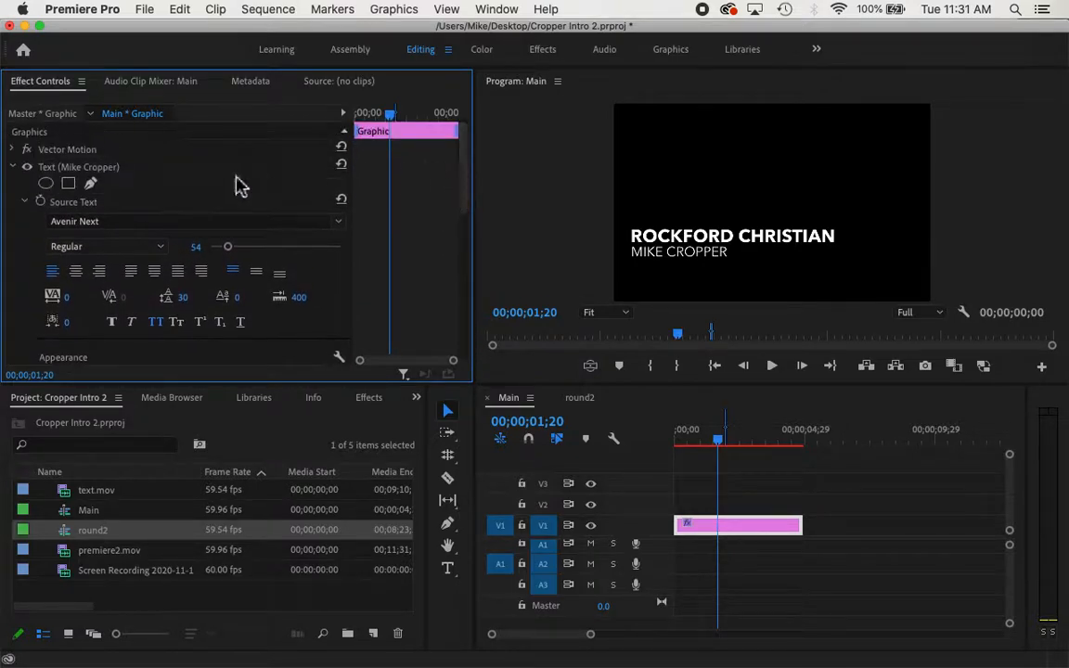
Collapse the name line's text settings and move the playhead back to 00;00;00;26
{"action": "left_click", "coordinate": [13, 167]}
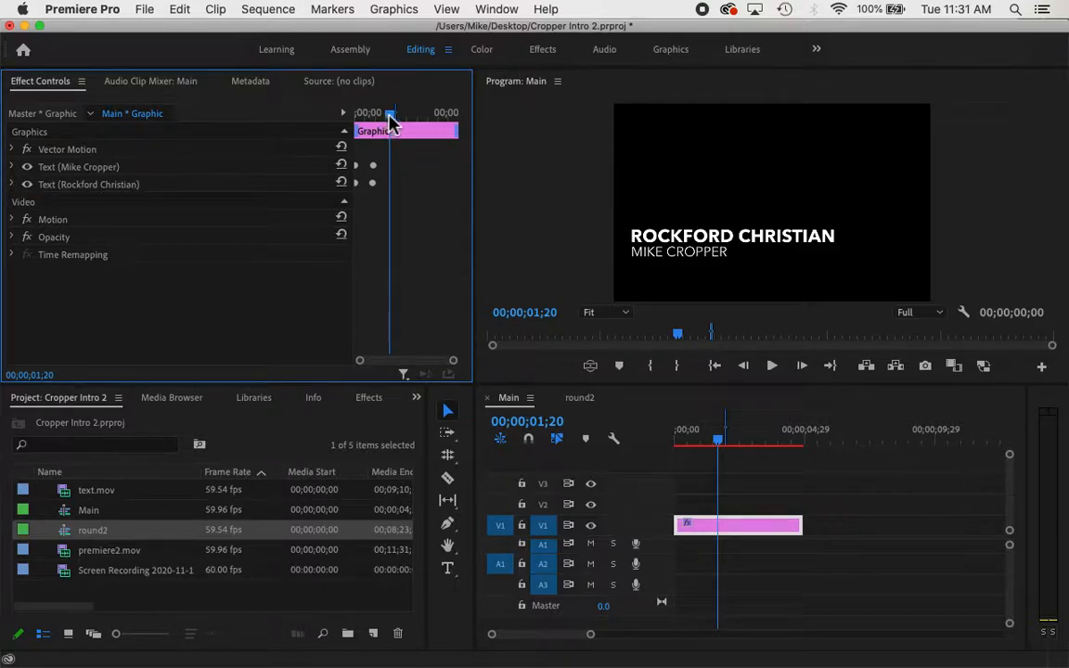
{"action": "mouse_move", "coordinate": [390, 120]}
{"action": "left_mouse_down"}
{"action": "mouse_move", "coordinate": [354, 121]}
{"action": "mouse_move", "coordinate": [372, 118]}
{"action": "left_mouse_up"}
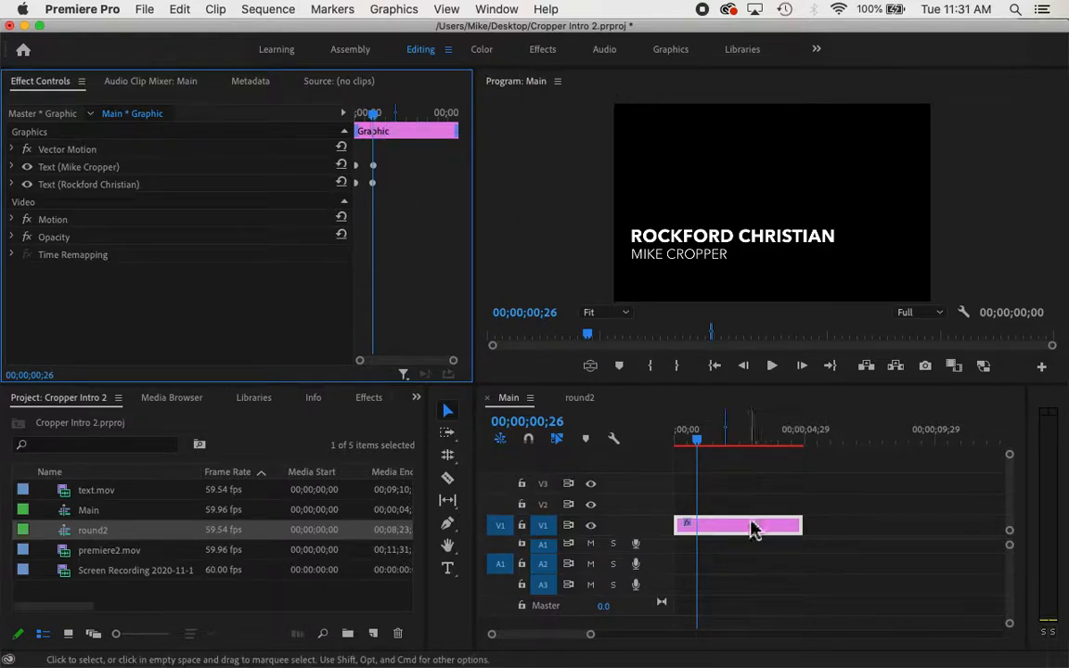
Alt-drag a duplicate of the Graphic clip right after the original on V1, at 00;00;04;28
{"action": "left_click_drag", "start_coordinate": [699, 441], "coordinate": [812, 458]}
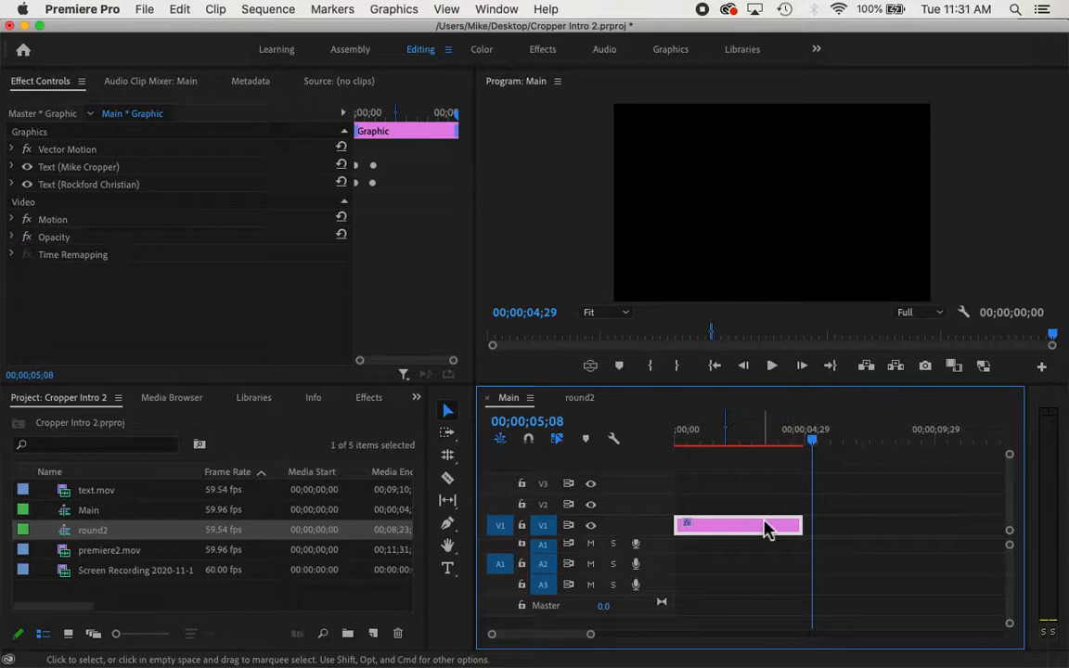
{"action": "scroll", "coordinate": [766, 527], "scroll_direction": "down", "scroll_amount": 1}
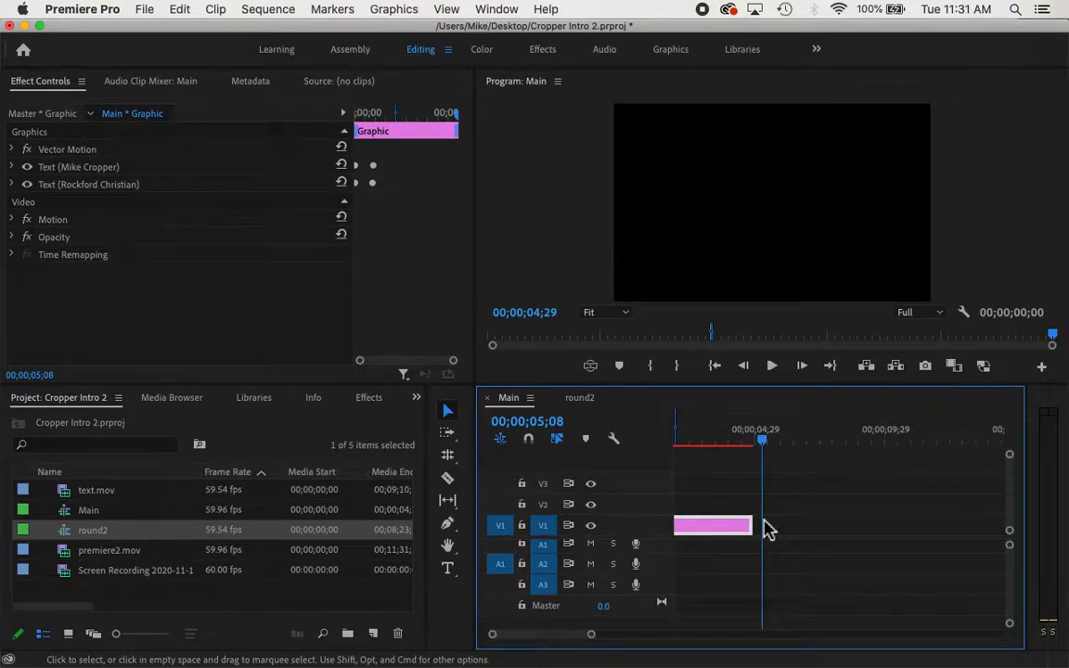
{"action": "scroll", "coordinate": [765, 527], "scroll_direction": "up", "scroll_amount": 2}
{"action": "left_click_drag", "start_coordinate": [730, 529], "coordinate": [861, 527]}
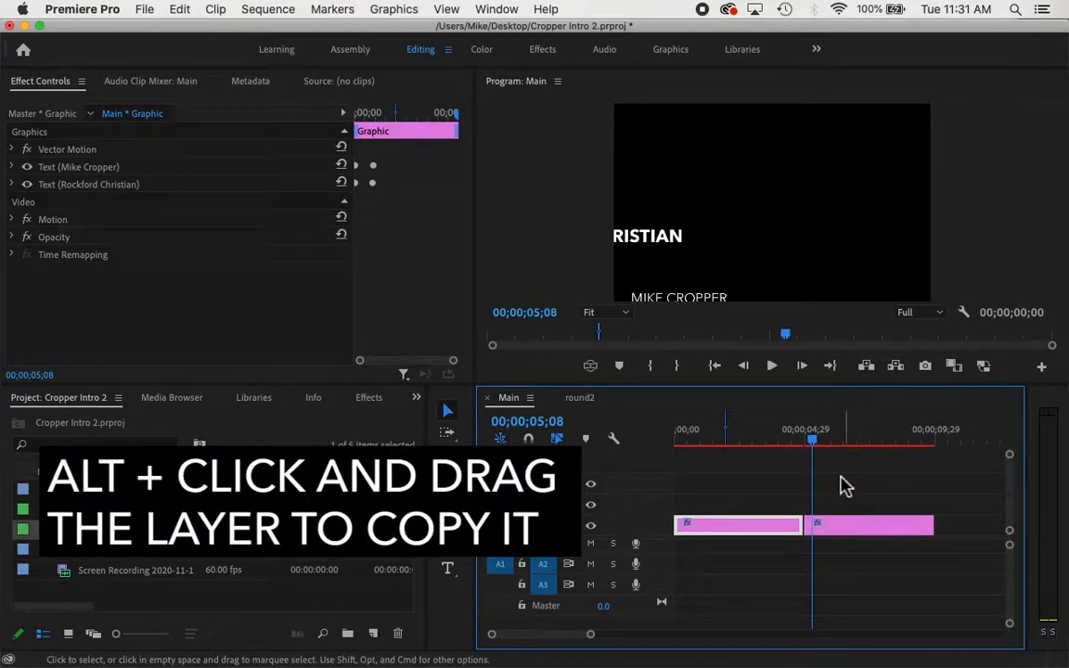
{"action": "left_click", "coordinate": [851, 444]}
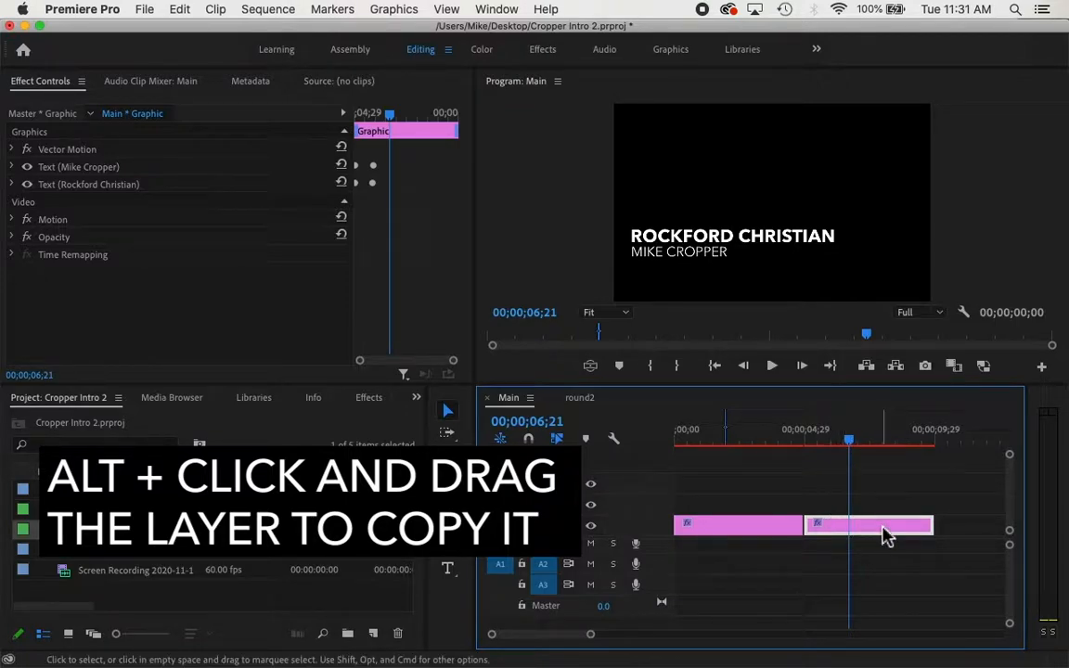
{"action": "left_click_drag", "start_coordinate": [882, 535], "coordinate": [882, 531]}
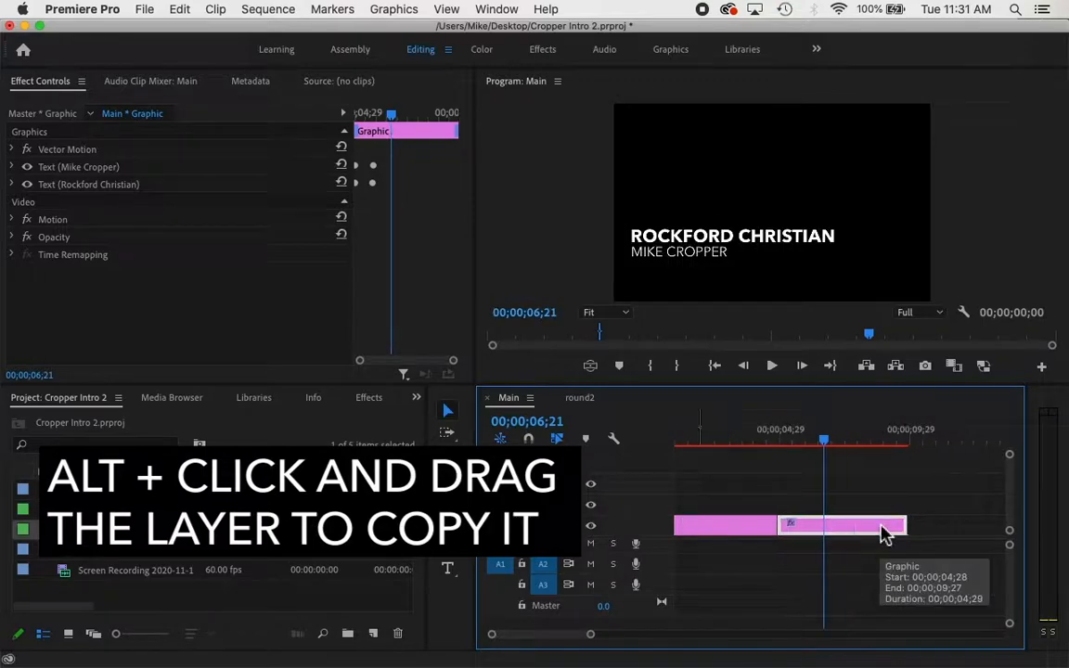
{"action": "mouse_move", "coordinate": [829, 450]}
{"action": "left_mouse_down"}
{"action": "mouse_move", "coordinate": [794, 443]}
{"action": "mouse_move", "coordinate": [822, 441]}
{"action": "left_mouse_up"}
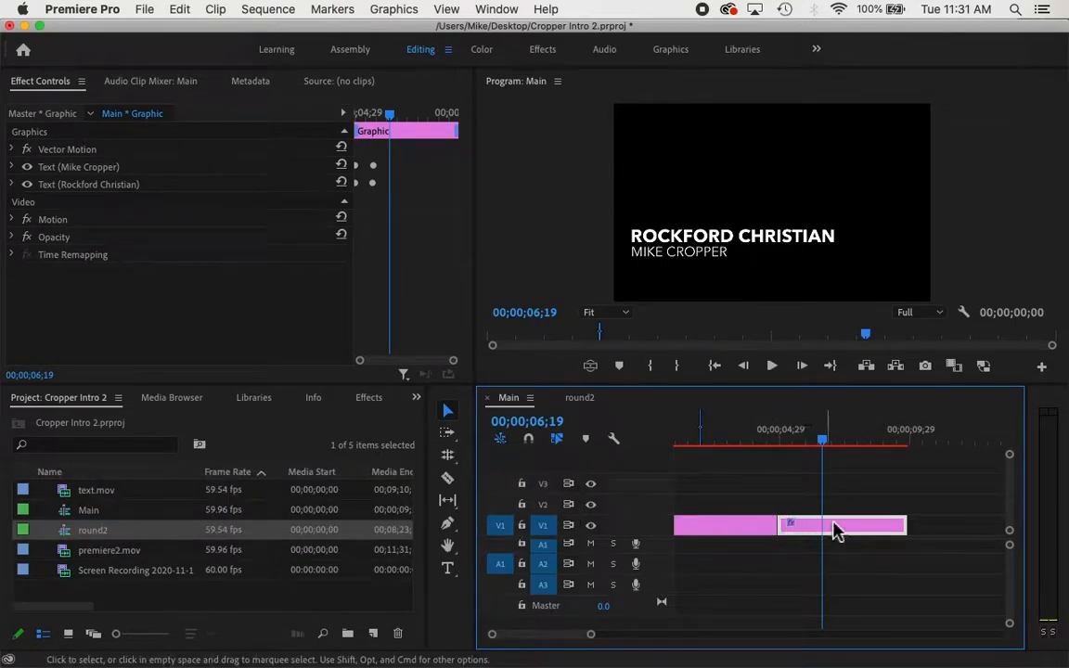
{"action": "right_click", "coordinate": [840, 533]}
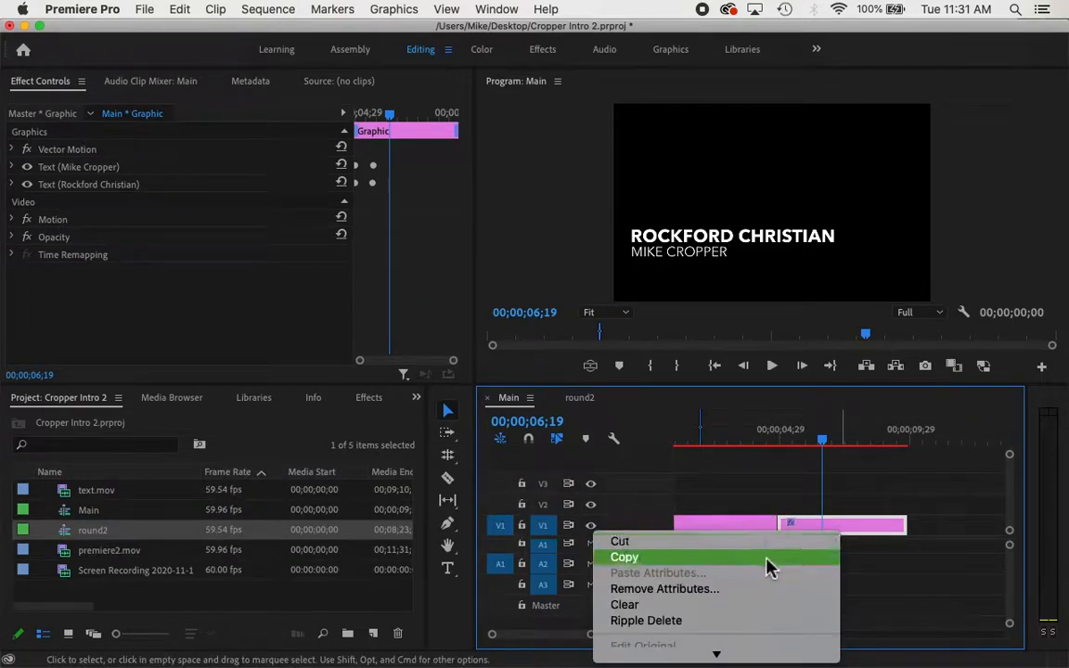
Turn off the name line's Position animation, deleting its keyframes
{"action": "left_click", "coordinate": [880, 599]}
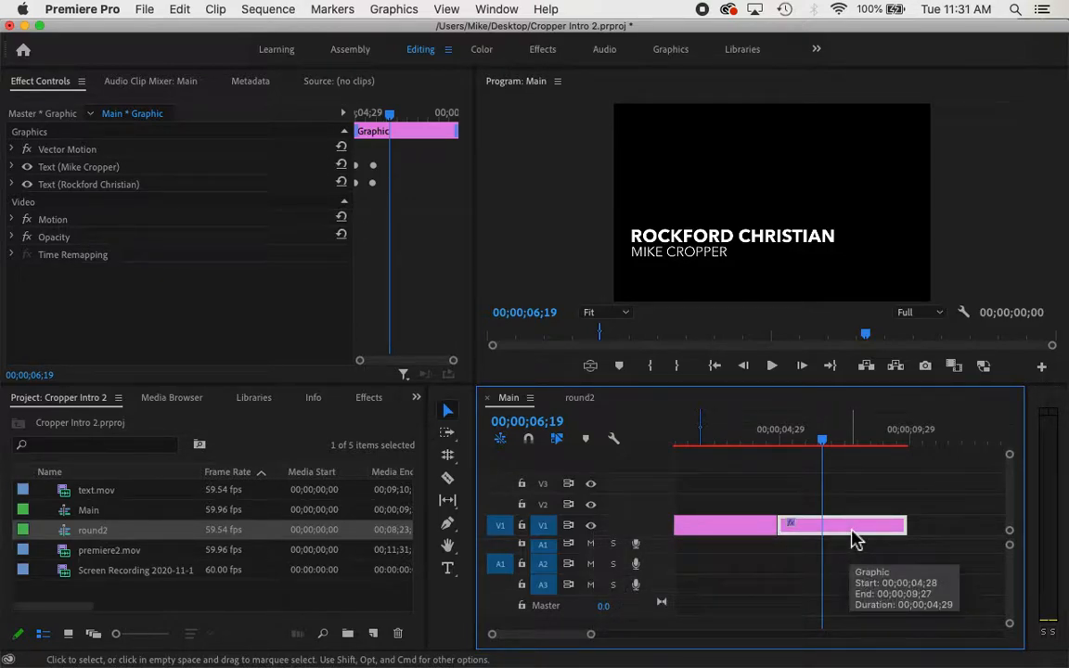
{"action": "left_click", "coordinate": [12, 168]}
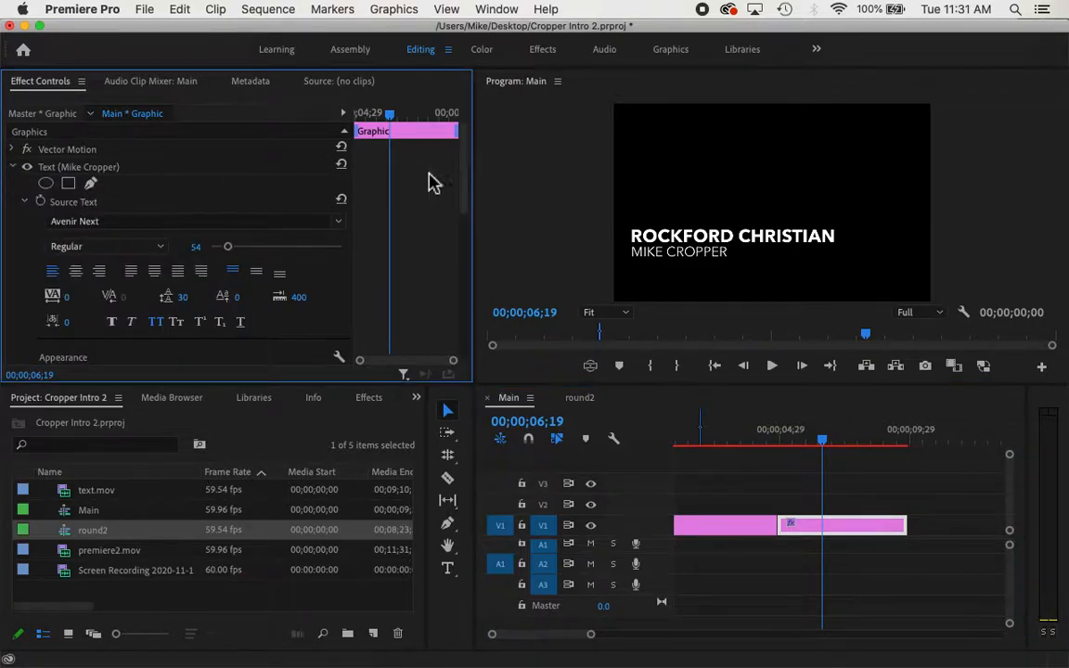
{"action": "left_click_drag", "start_coordinate": [467, 186], "coordinate": [460, 306]}
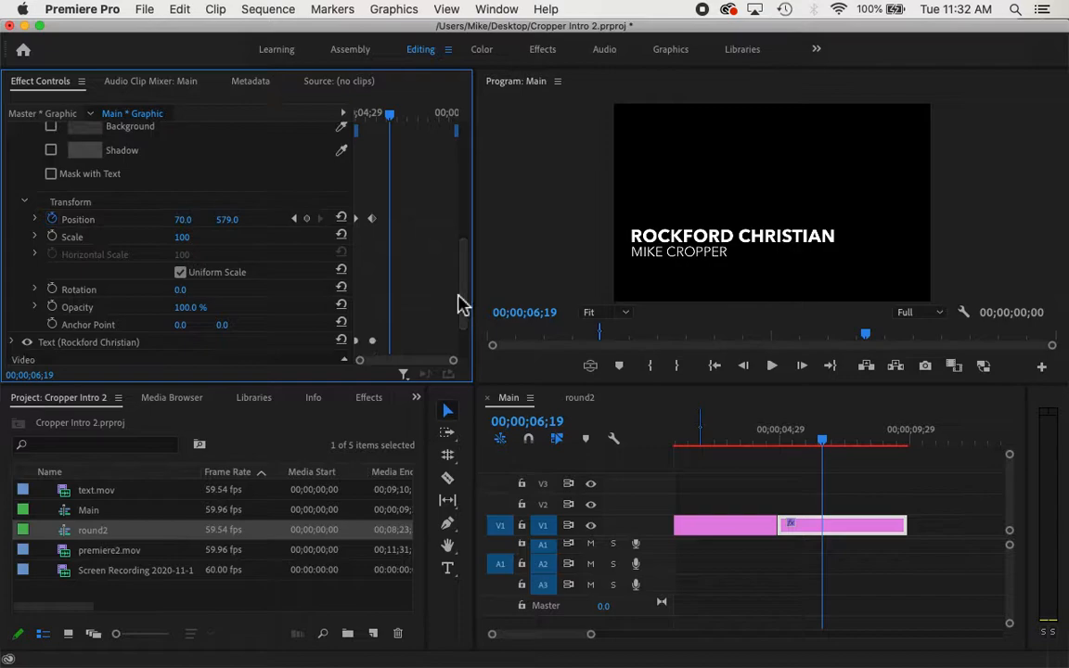
{"action": "left_click", "coordinate": [54, 221]}
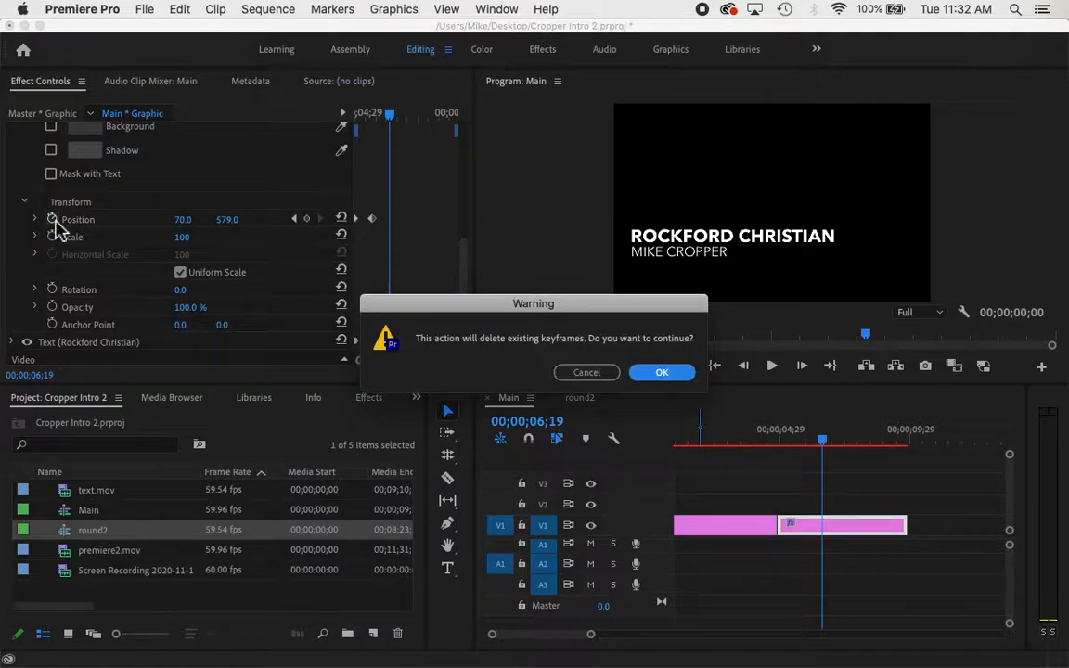
{"action": "left_click", "coordinate": [654, 375]}
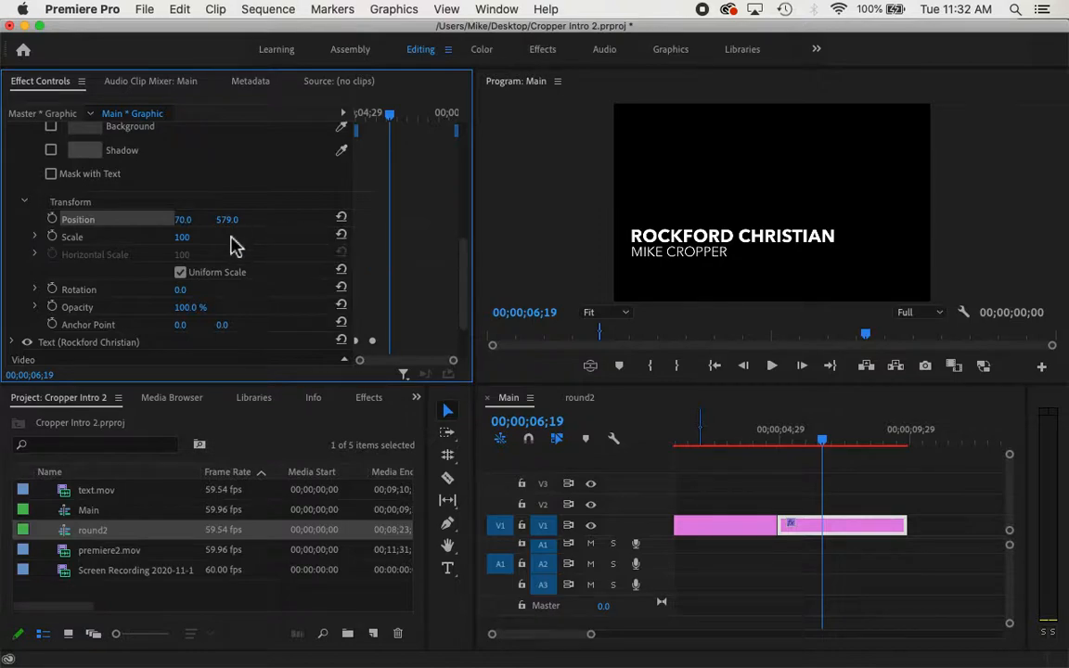
{"action": "left_click_drag", "start_coordinate": [463, 278], "coordinate": [463, 175]}
Delete the ROCKFORD CHRISTIAN Position keyframes, leaving it fixed at 67.4, 509.1
{"action": "left_click", "coordinate": [13, 165]}
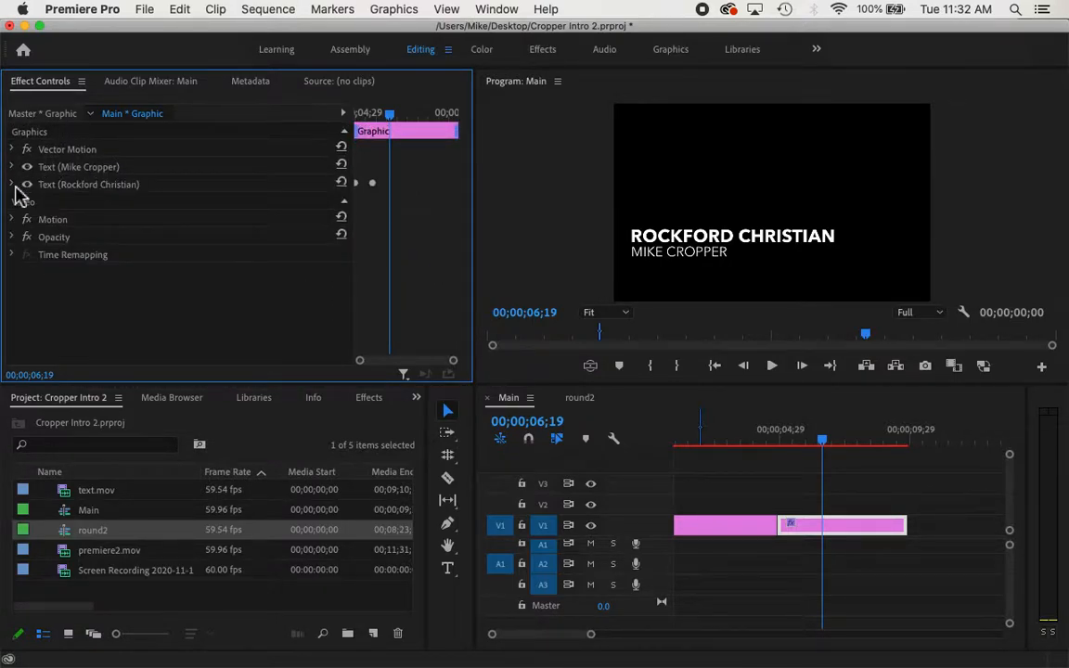
{"action": "left_click", "coordinate": [12, 184]}
{"action": "left_click_drag", "start_coordinate": [464, 185], "coordinate": [463, 303]}
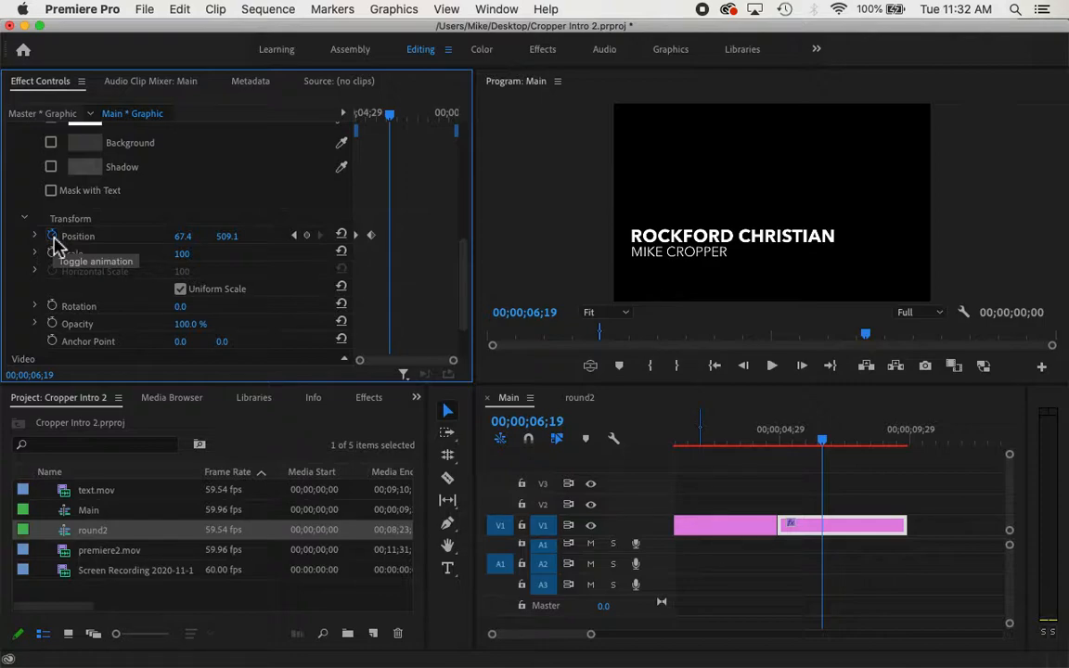
{"action": "left_click", "coordinate": [53, 236]}
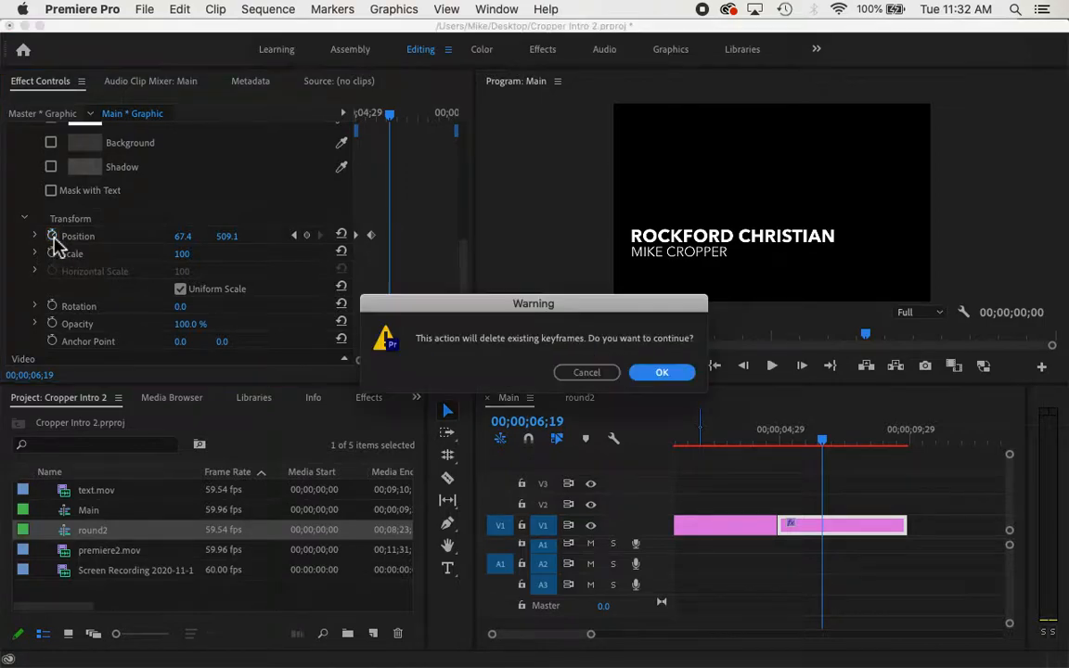
{"action": "left_click", "coordinate": [671, 374]}
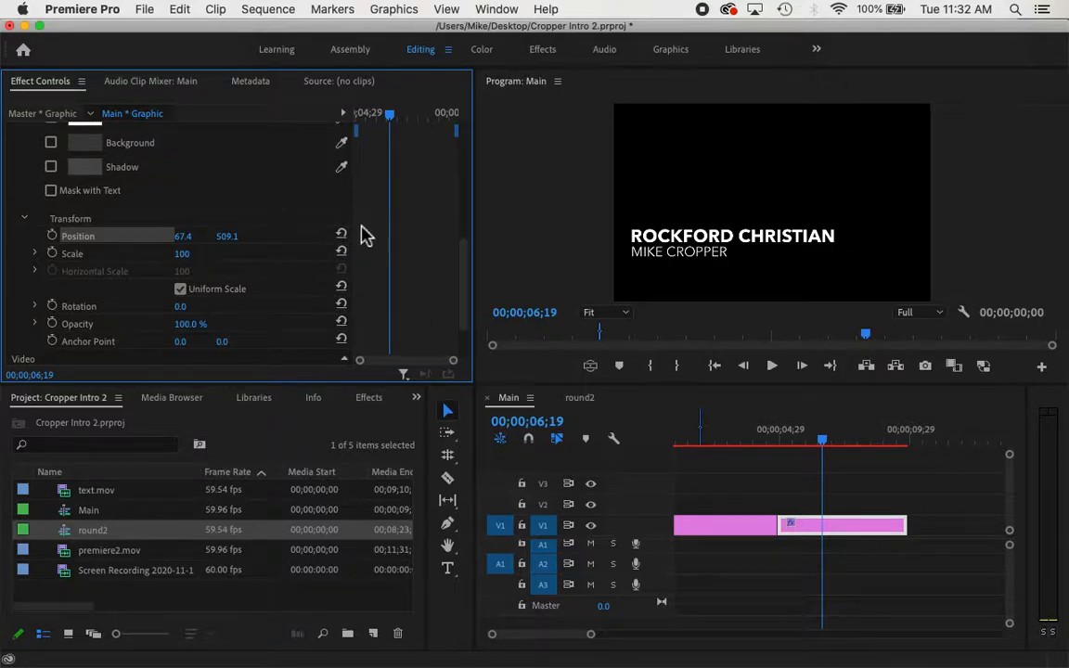
{"action": "left_click_drag", "start_coordinate": [469, 300], "coordinate": [475, 185]}
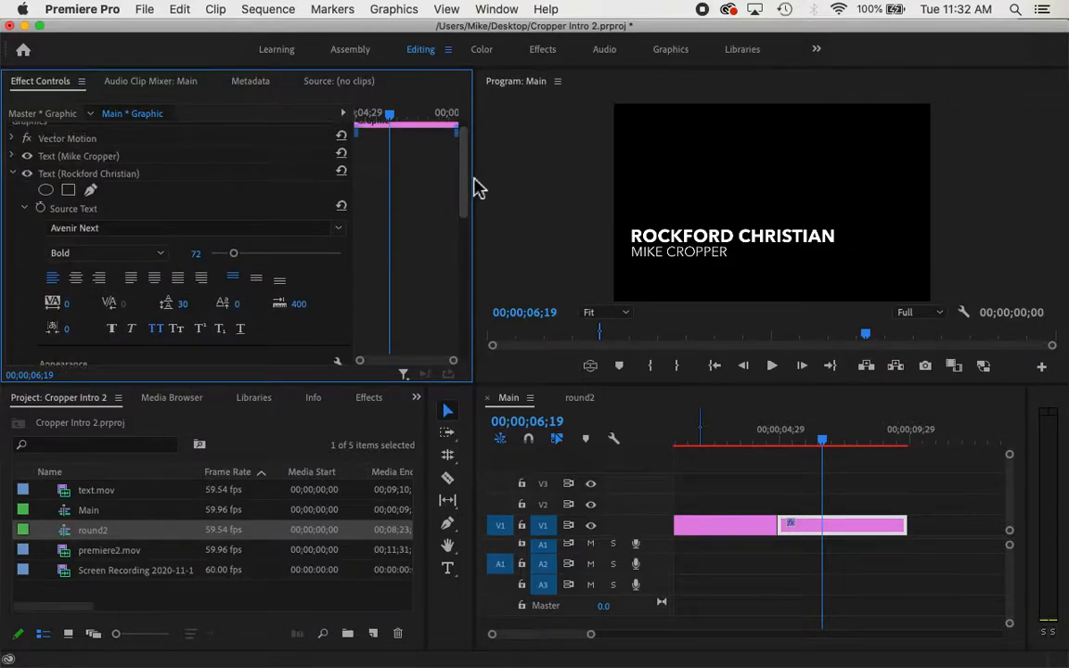
Collapse the Rockford Christian settings and return the playhead to the clip's first frame, 04;28
{"action": "left_click", "coordinate": [13, 175]}
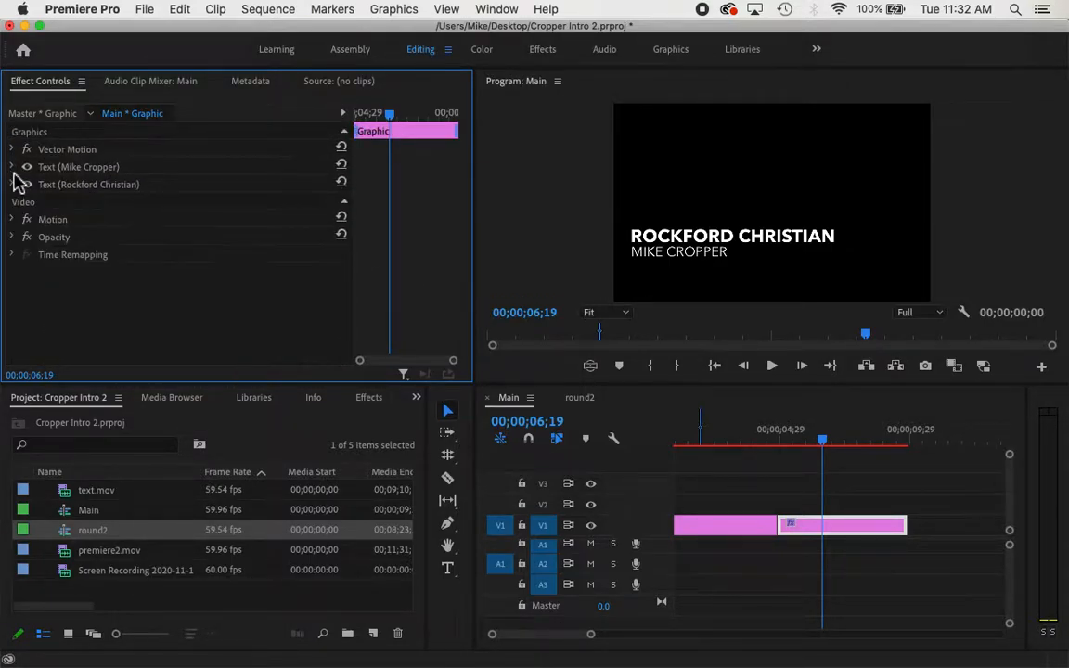
{"action": "left_click", "coordinate": [358, 116]}
{"action": "key", "text": "Left"}
{"action": "key", "text": "Left"}
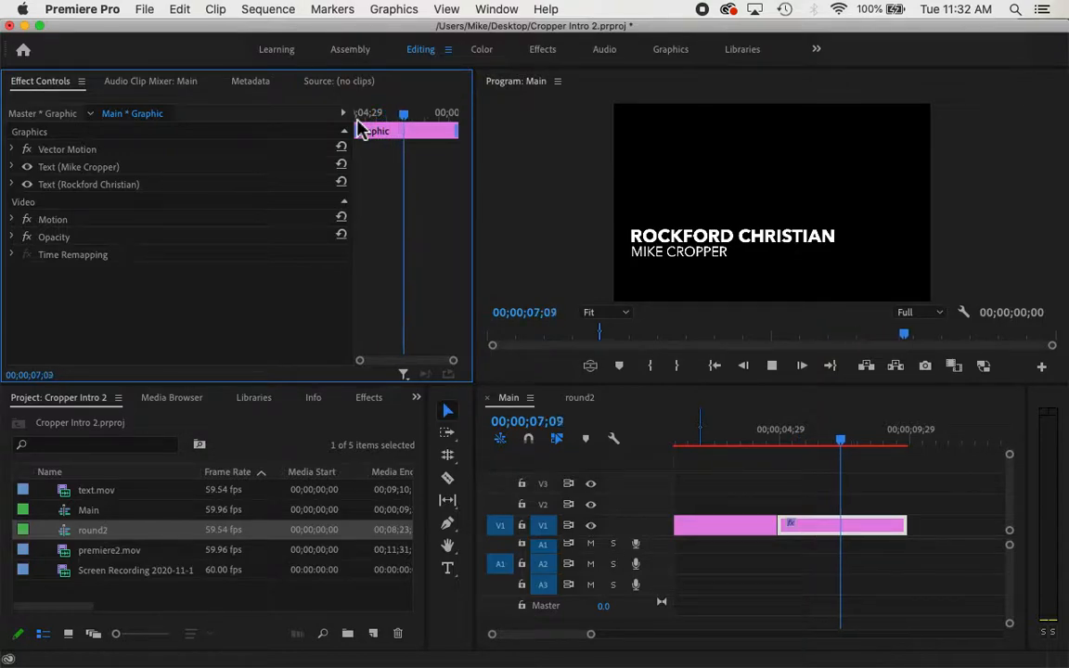
{"action": "key", "text": "space"}
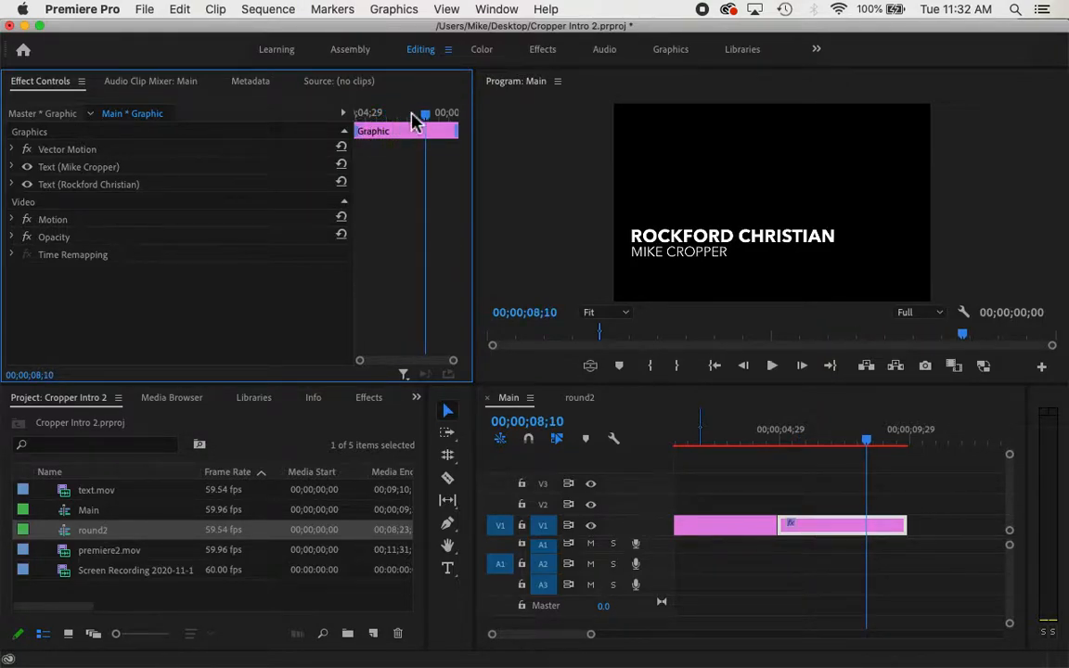
{"action": "left_click_drag", "start_coordinate": [427, 111], "coordinate": [350, 120]}
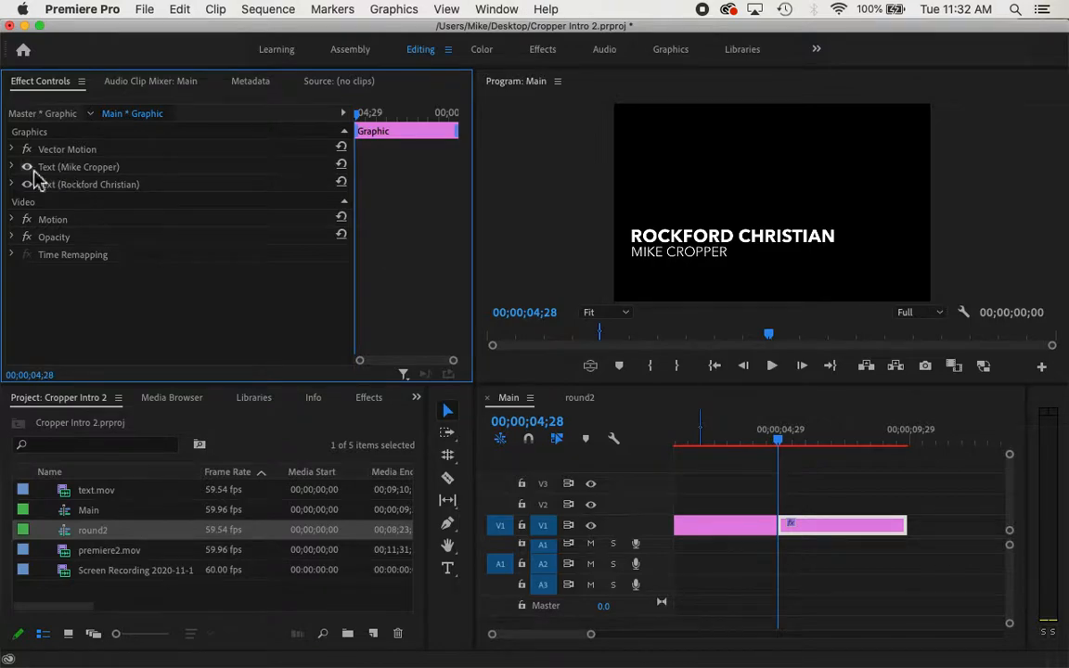
{"action": "left_click", "coordinate": [12, 168]}
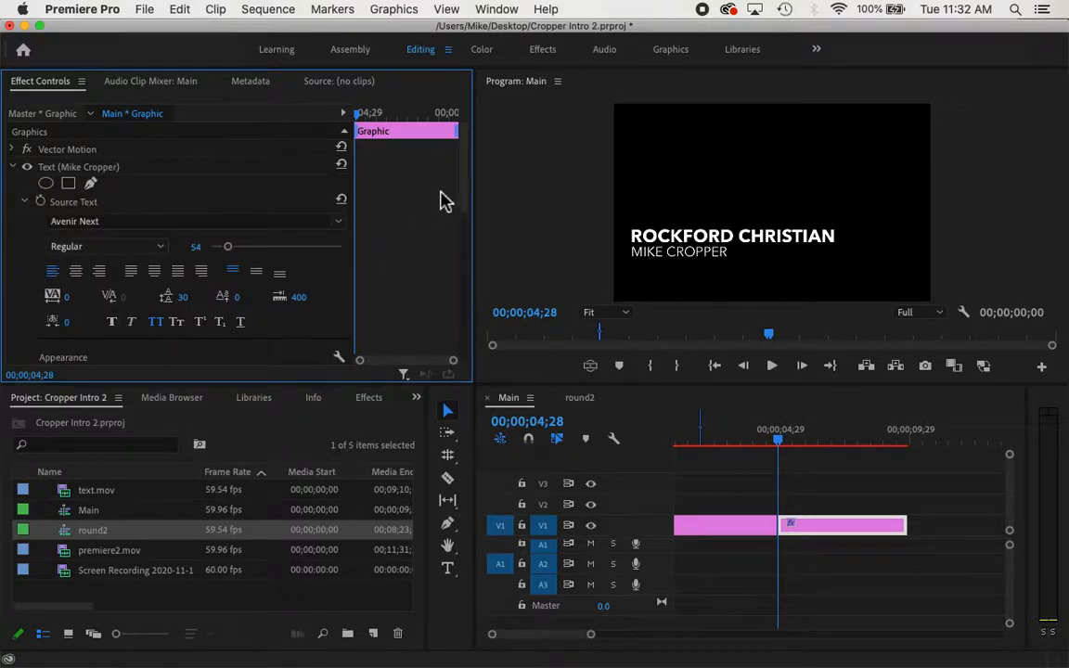
{"action": "left_click_drag", "start_coordinate": [465, 196], "coordinate": [460, 310]}
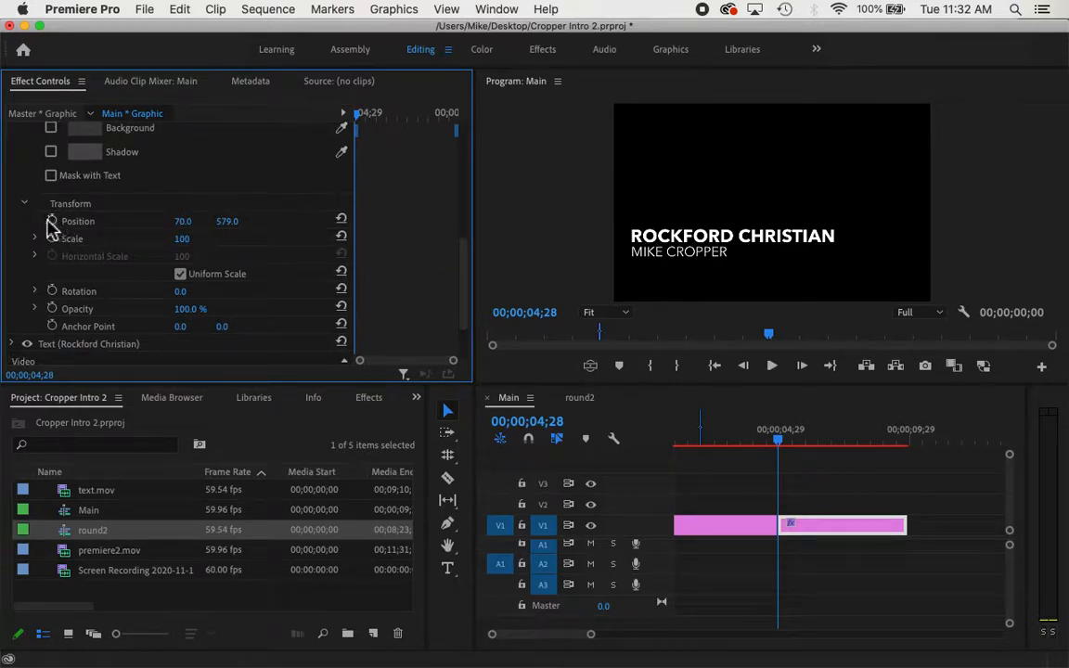
{"action": "left_click_drag", "start_coordinate": [466, 275], "coordinate": [472, 136]}
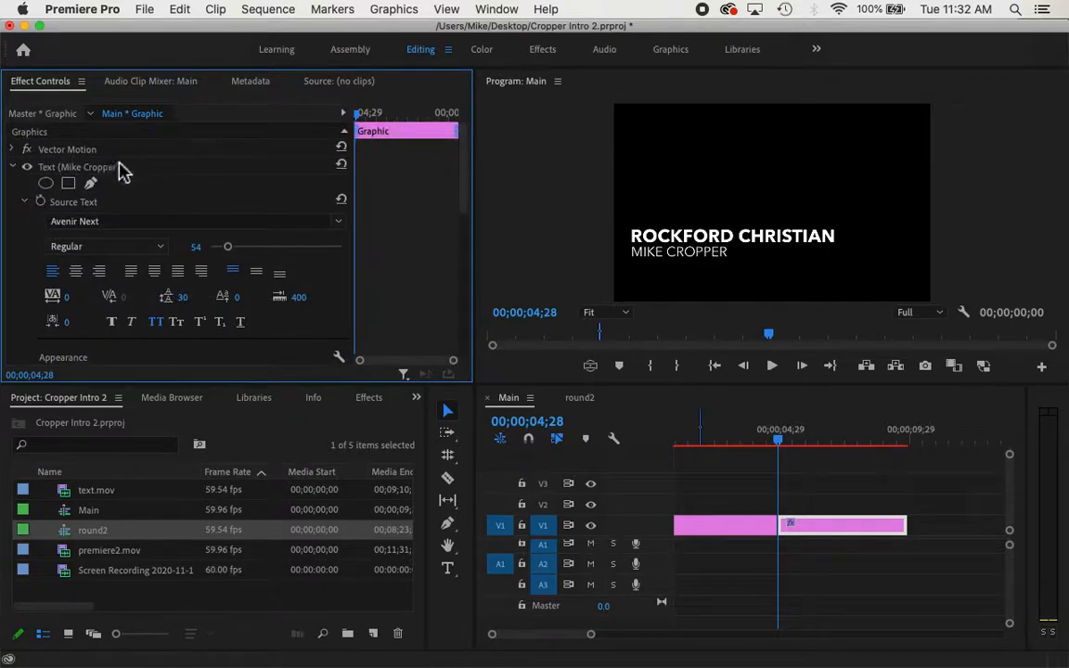
{"action": "left_click", "coordinate": [13, 168]}
{"action": "left_click", "coordinate": [62, 171]}
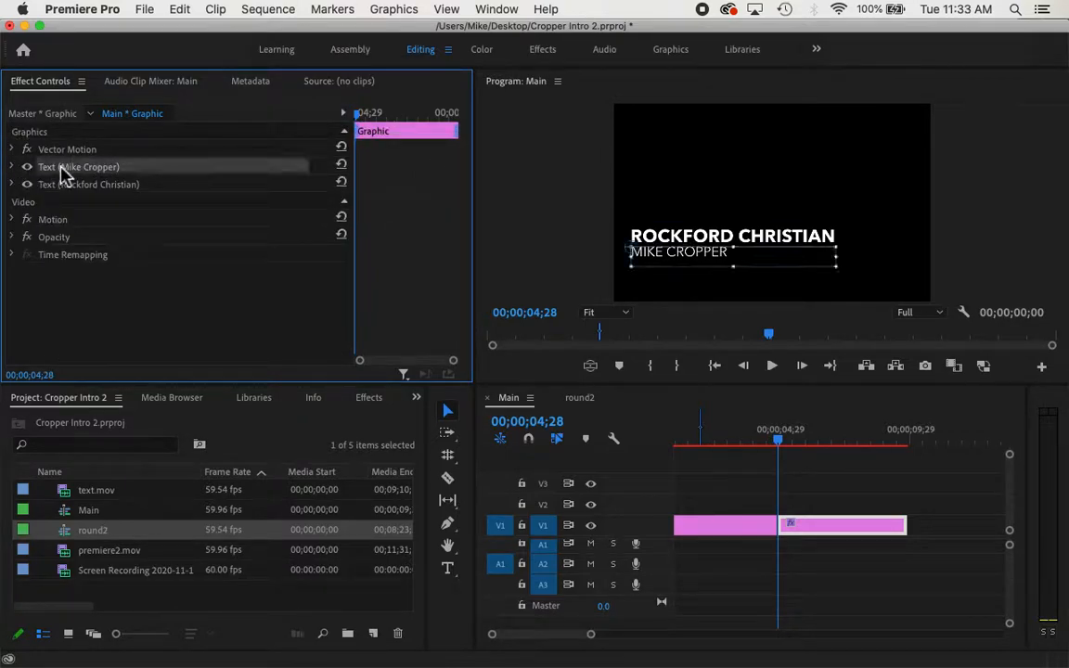
{"action": "left_click", "coordinate": [57, 151]}
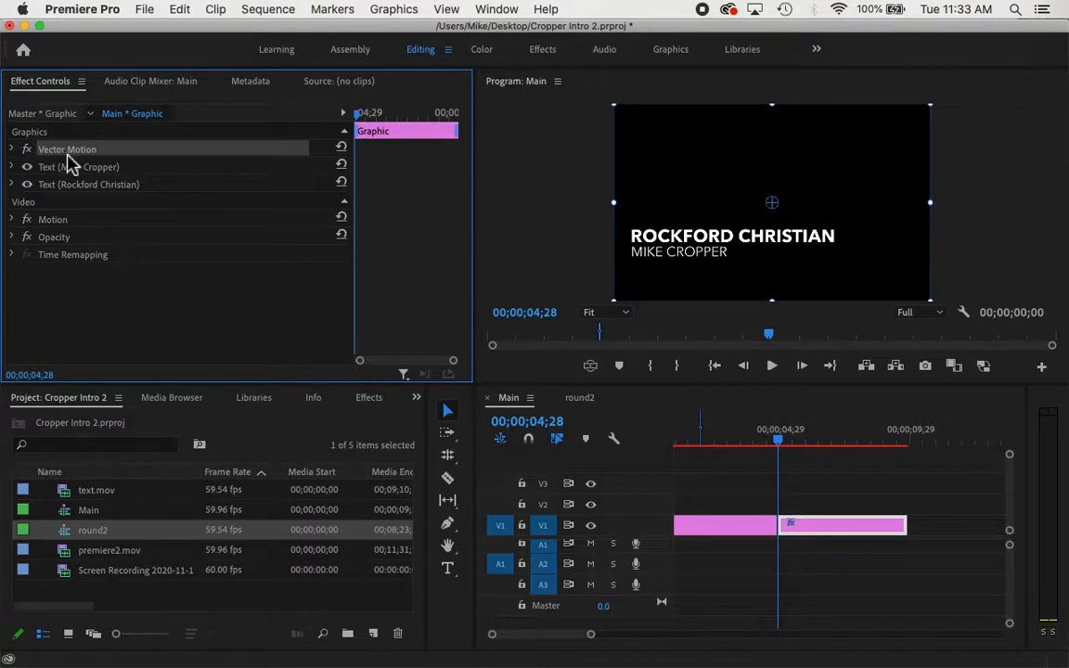
Keyframe Vector Motion Position from X -378 at 04;28 to X 656 at 07;17
{"action": "left_click", "coordinate": [13, 149]}
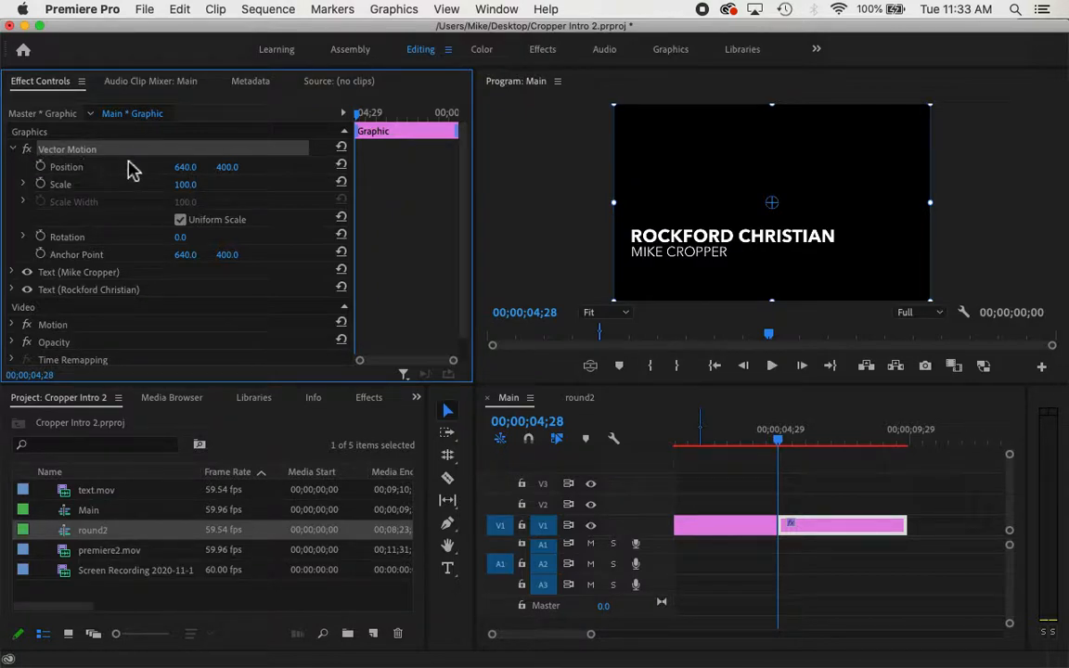
{"action": "left_click_drag", "start_coordinate": [186, 169], "coordinate": [4, 169]}
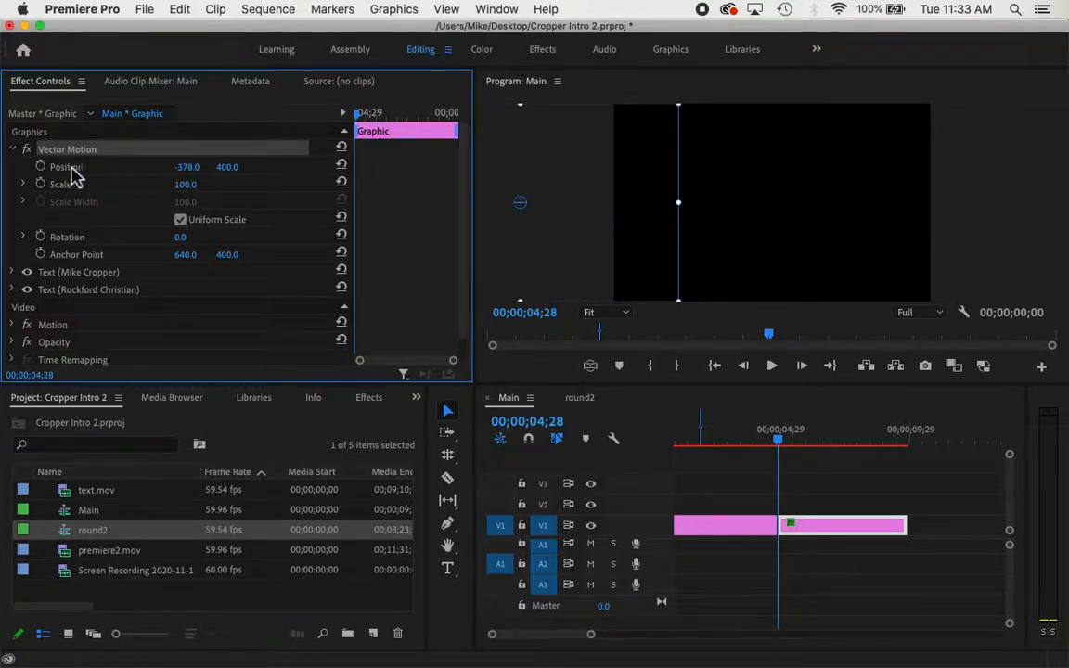
{"action": "left_click", "coordinate": [42, 168]}
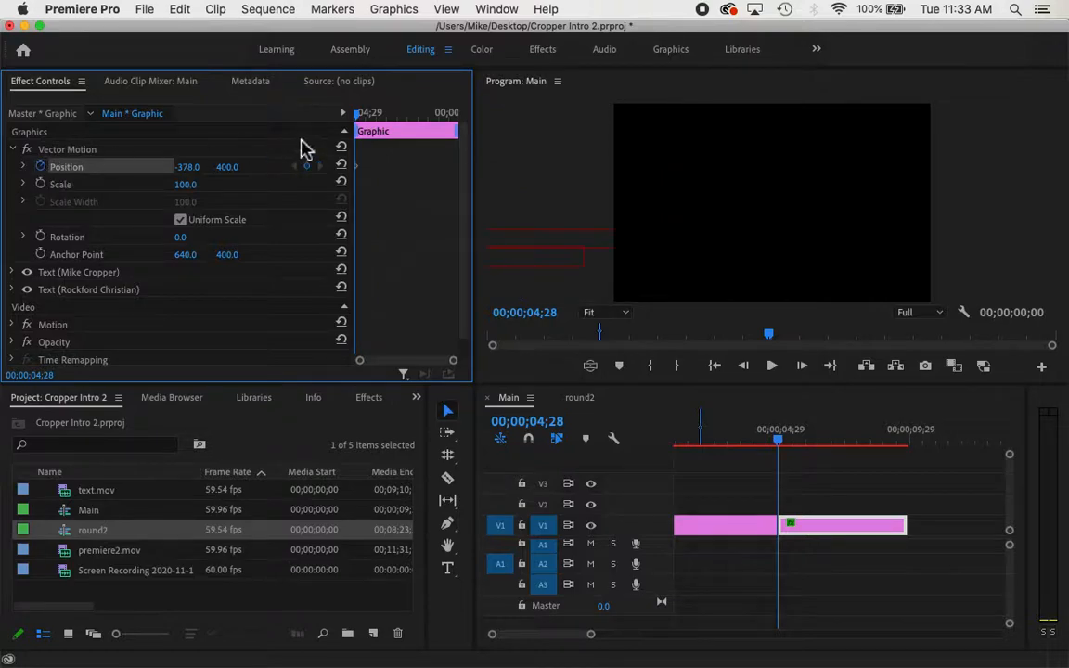
{"action": "left_click_drag", "start_coordinate": [359, 113], "coordinate": [416, 121]}
{"action": "left_click", "coordinate": [185, 167]}
{"action": "type", "text": "-34"}
{"action": "key", "text": "Return"}
{"action": "left_click_drag", "start_coordinate": [185, 167], "coordinate": [698, 167]}
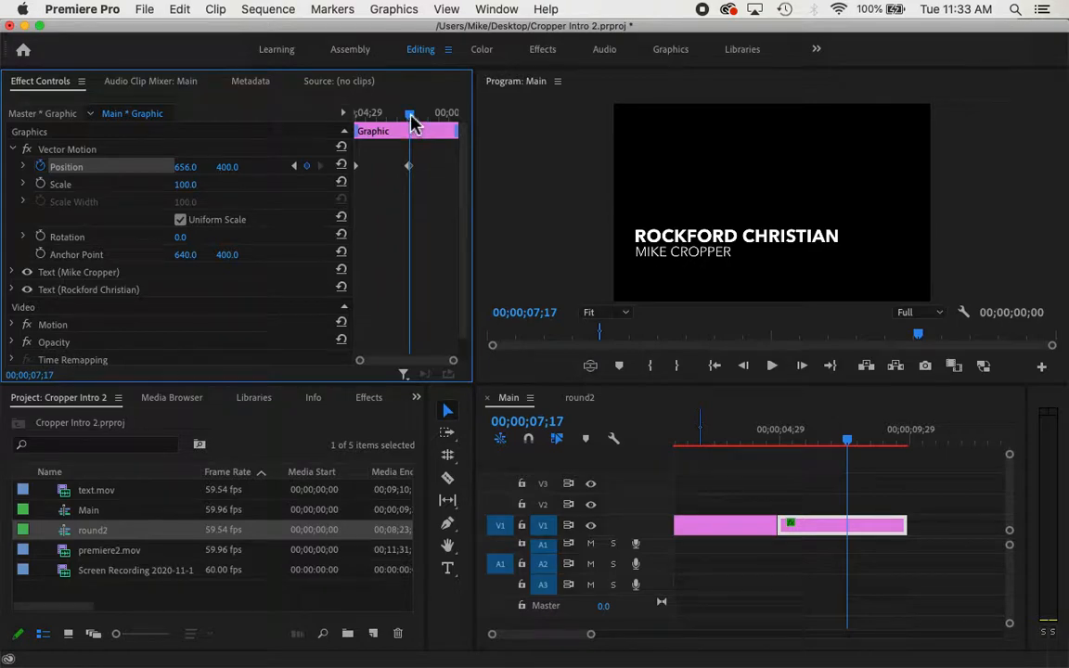
Preview the slide-in twice from the clip start, then collapse the Vector Motion settings
{"action": "left_click_drag", "start_coordinate": [413, 123], "coordinate": [310, 126]}
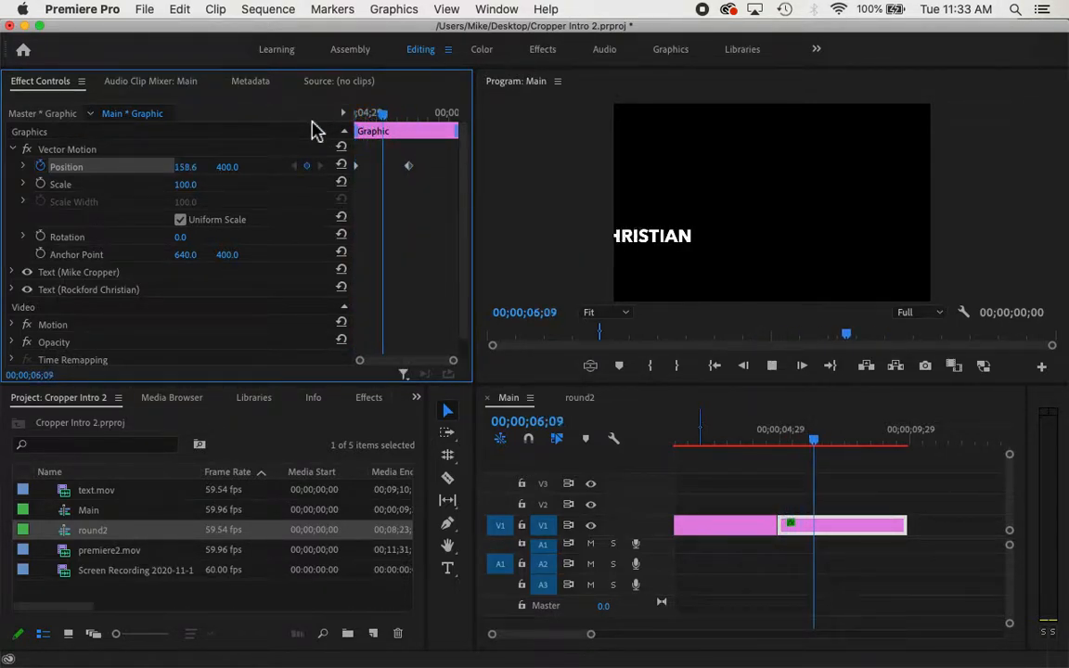
{"action": "key", "text": "space"}
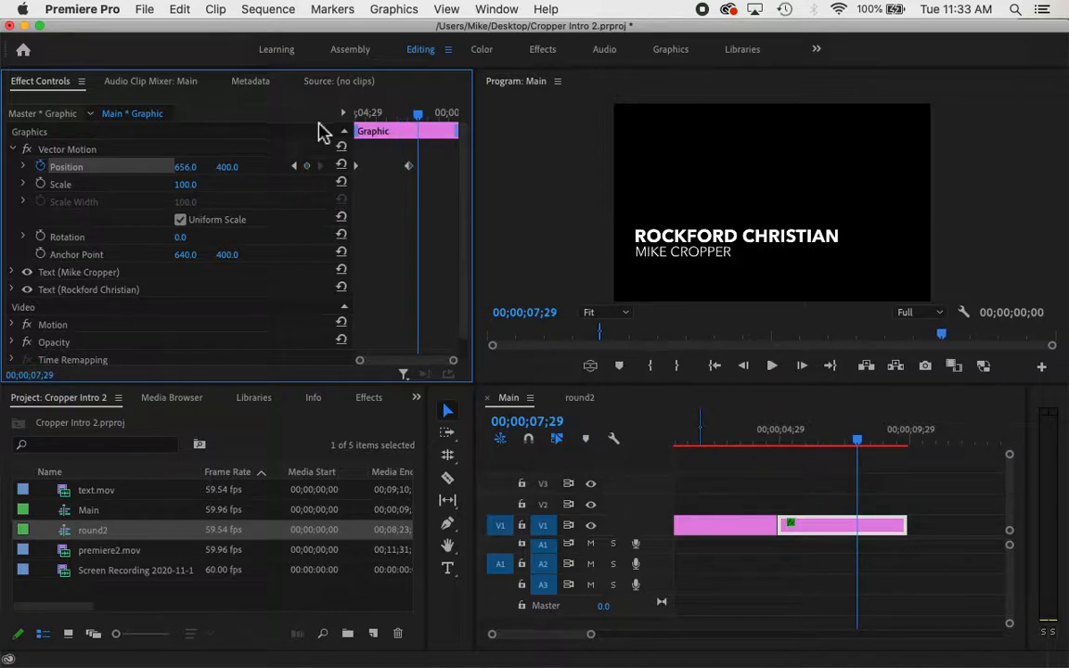
{"action": "left_click_drag", "start_coordinate": [418, 120], "coordinate": [325, 124]}
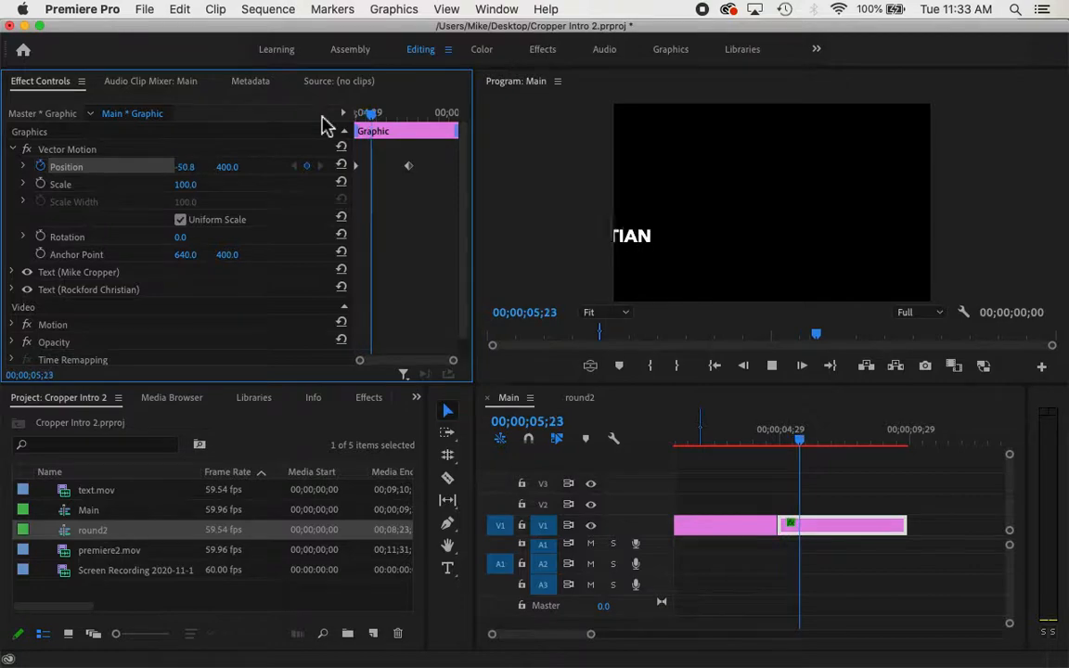
{"action": "key", "text": "space"}
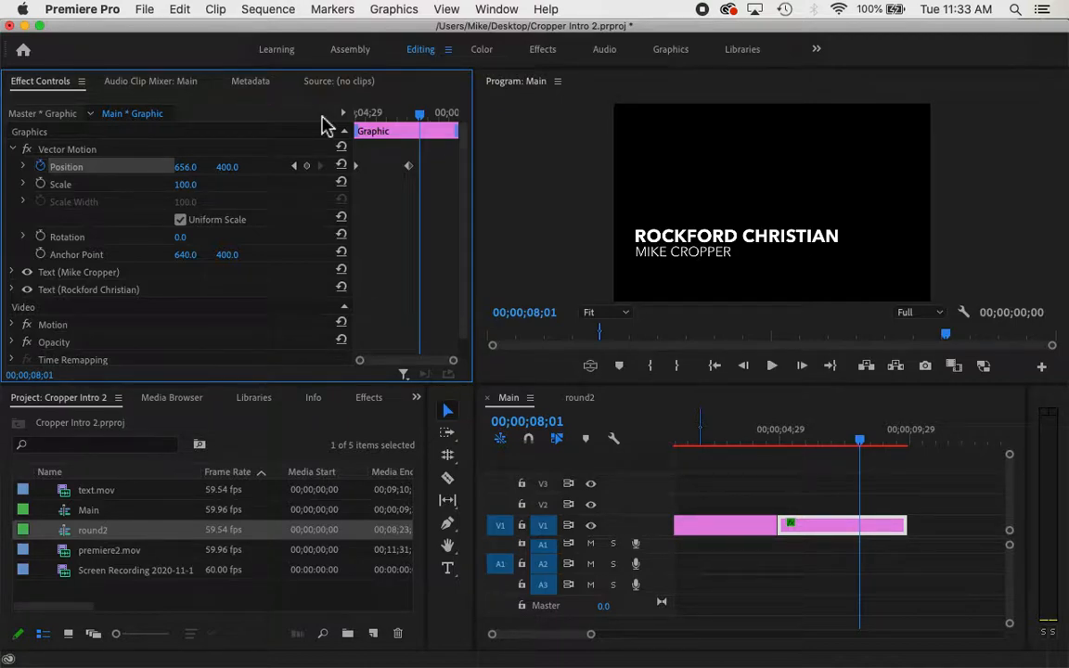
{"action": "left_click", "coordinate": [13, 149]}
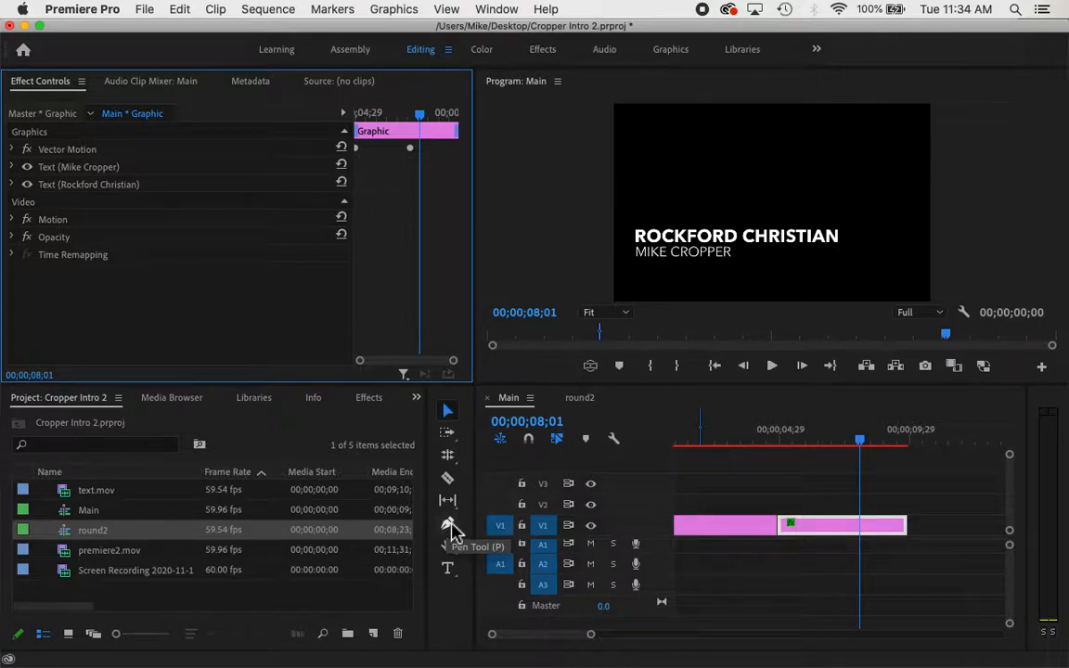
Draw a grey rectangle over the title and move Shape 01 beneath both text layers
{"action": "left_click_drag", "start_coordinate": [452, 531], "coordinate": [520, 549]}
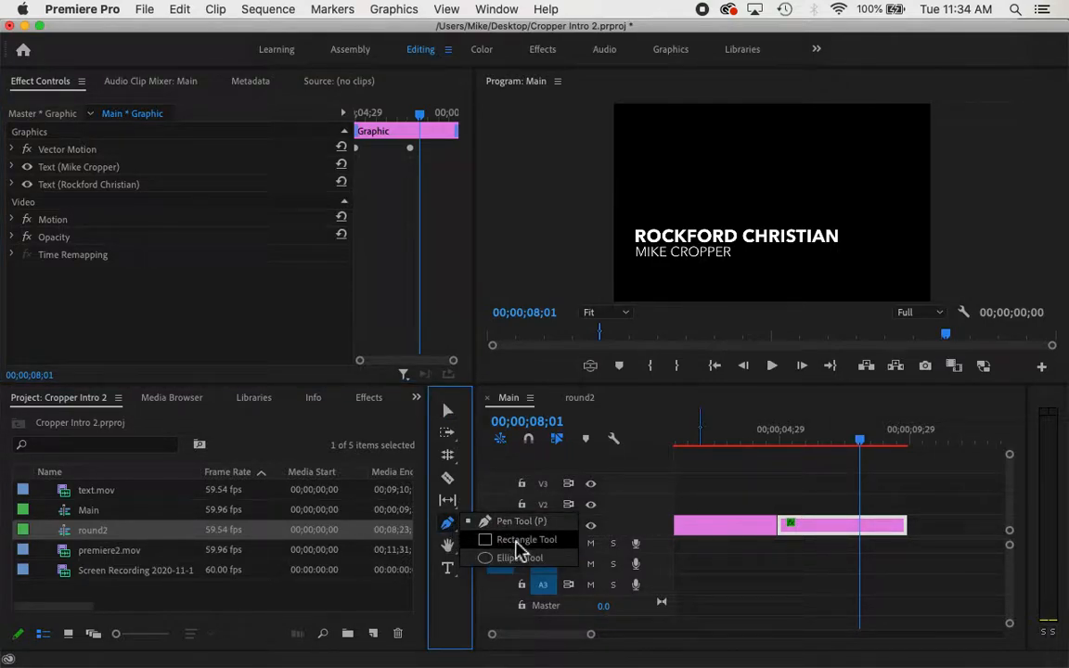
{"action": "left_click_drag", "start_coordinate": [519, 549], "coordinate": [519, 549]}
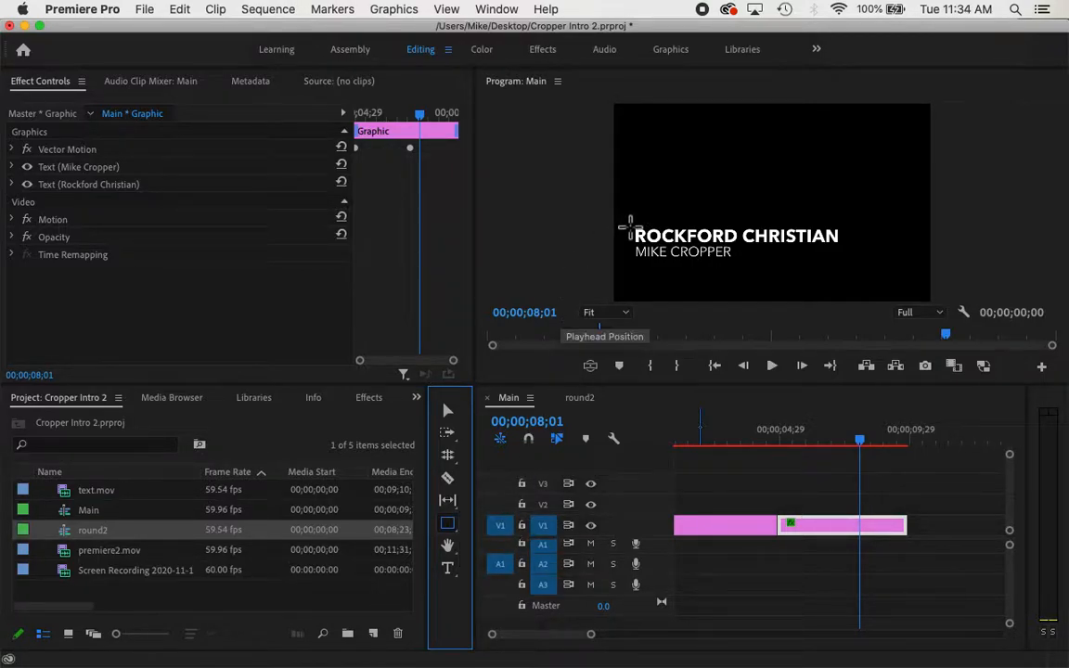
{"action": "left_click_drag", "start_coordinate": [627, 225], "coordinate": [851, 277]}
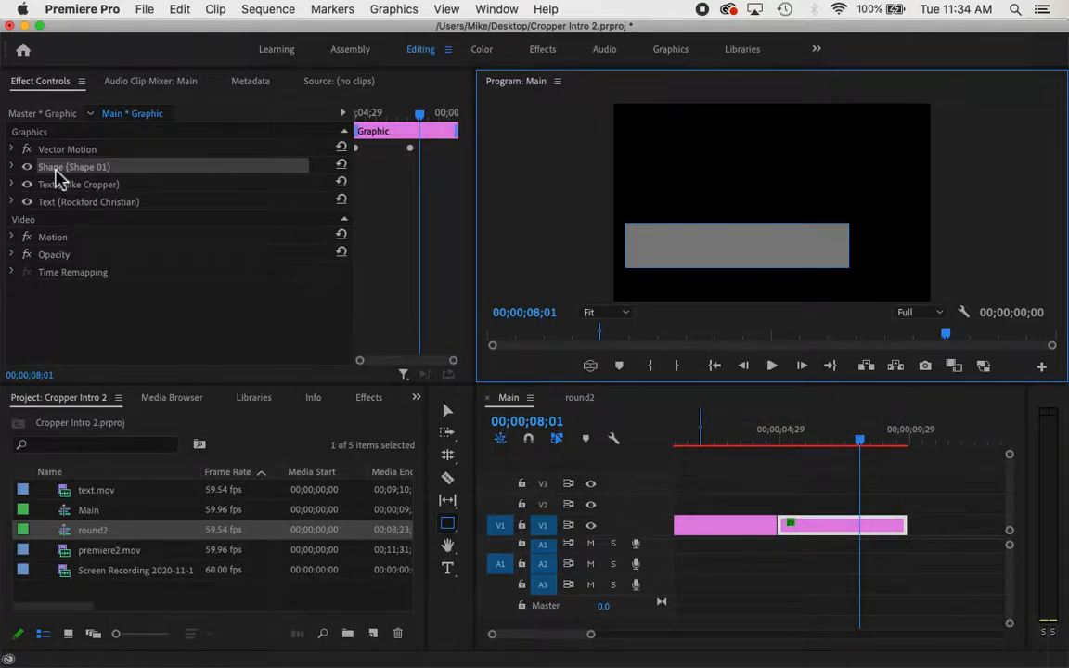
{"action": "left_click_drag", "start_coordinate": [58, 176], "coordinate": [63, 216]}
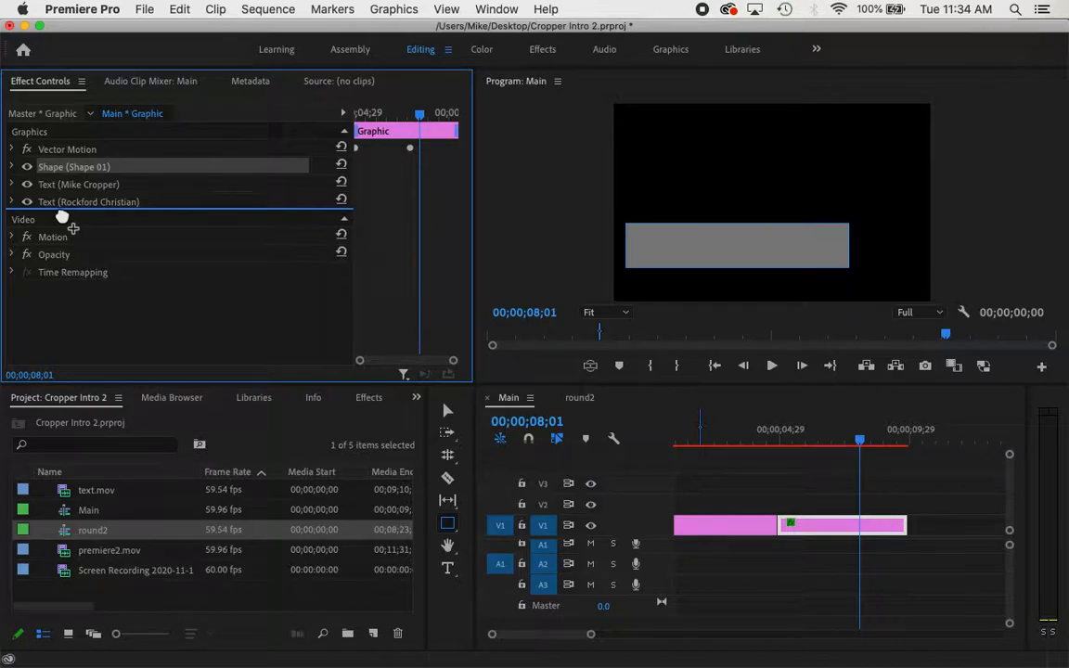
{"action": "left_click_drag", "start_coordinate": [62, 216], "coordinate": [60, 216]}
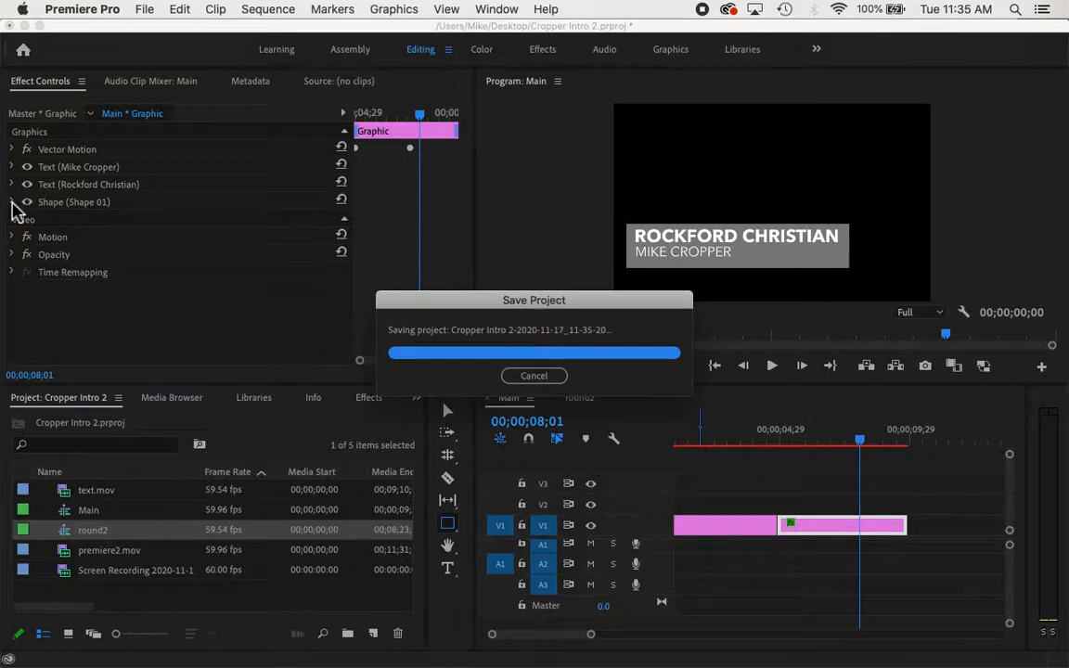
{"action": "left_click", "coordinate": [12, 203]}
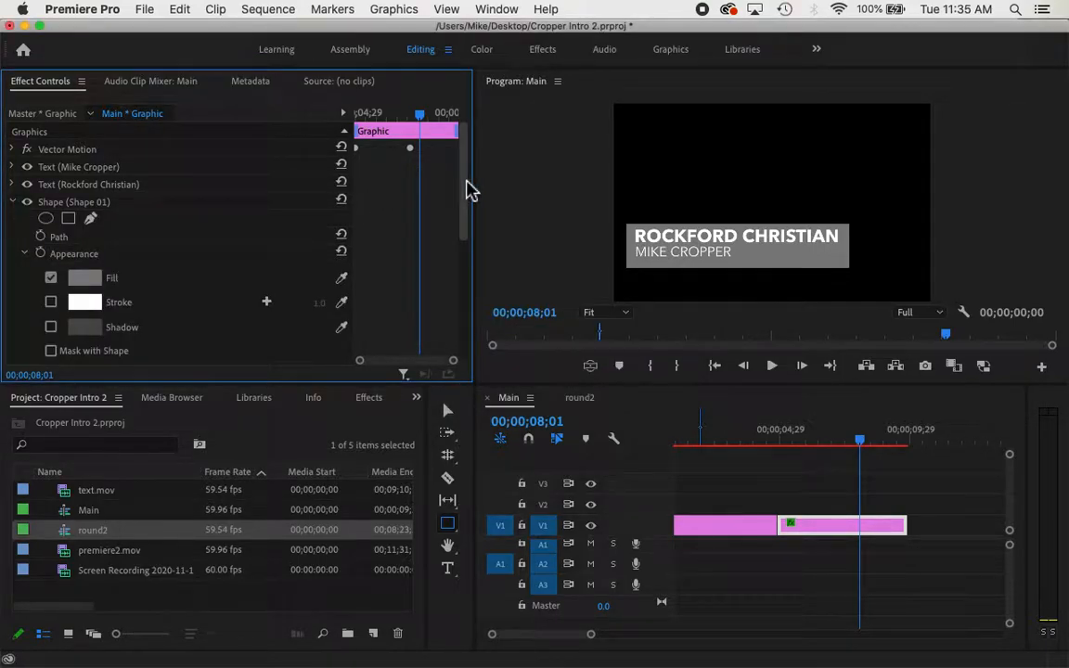
{"action": "scroll", "coordinate": [468, 190], "scroll_direction": "down", "scroll_amount": 3}
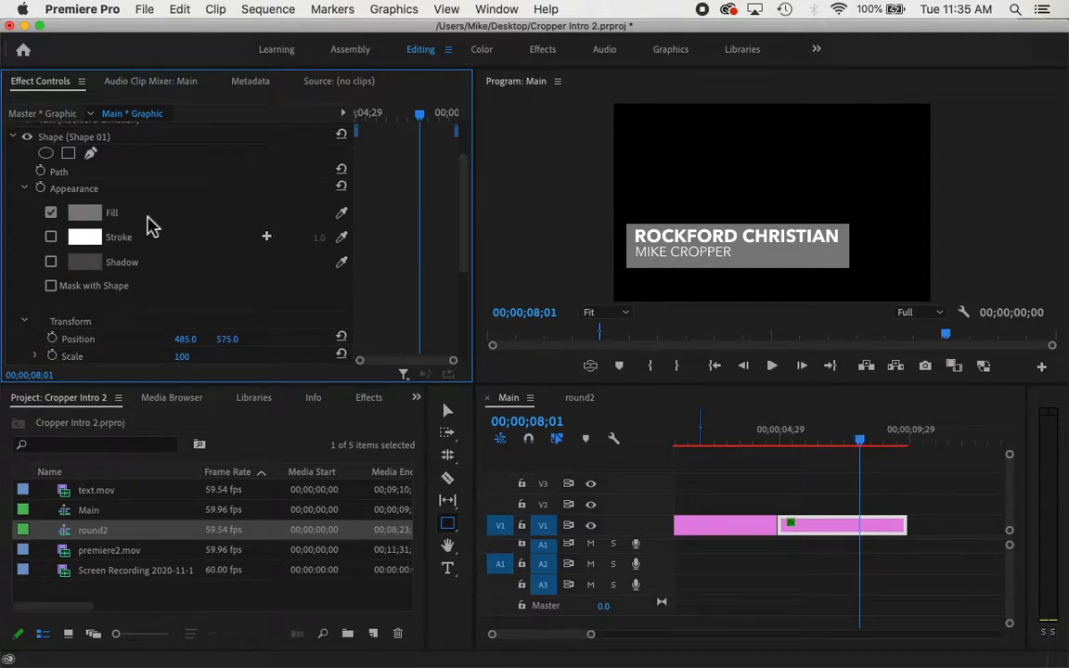
{"action": "left_click", "coordinate": [81, 212]}
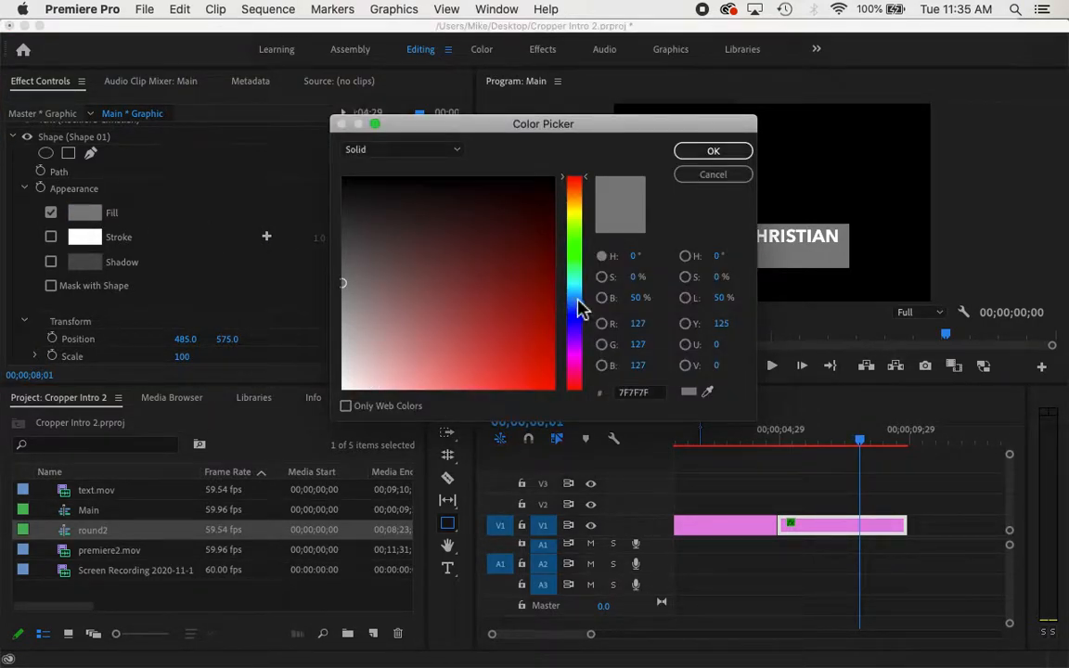
{"action": "left_click", "coordinate": [574, 200]}
{"action": "left_click_drag", "start_coordinate": [530, 293], "coordinate": [492, 328]}
{"action": "key", "text": "Return"}
{"action": "scroll", "coordinate": [467, 258], "scroll_direction": "down", "scroll_amount": 3}
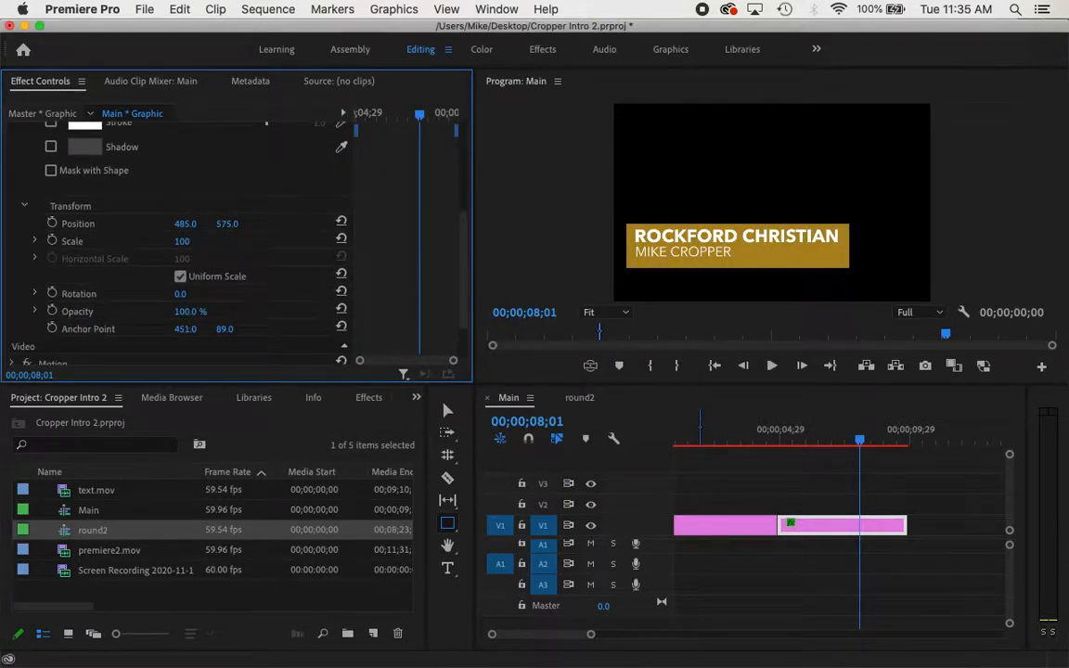
{"action": "left_click_drag", "start_coordinate": [227, 223], "coordinate": [189, 224]}
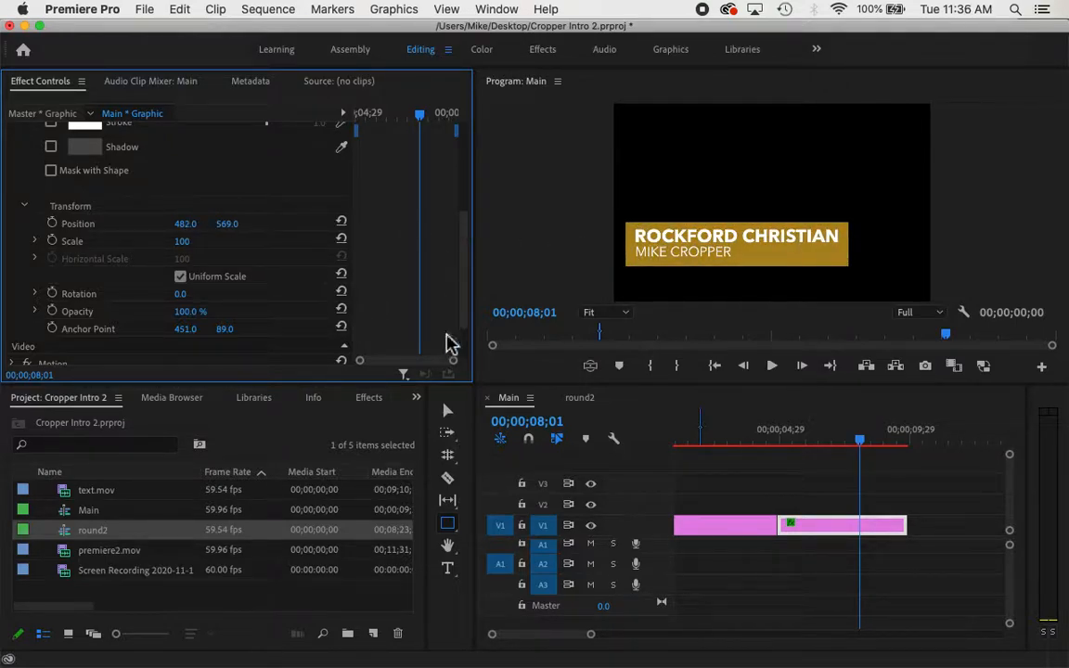
{"action": "left_click", "coordinate": [448, 414]}
{"action": "left_click", "coordinate": [779, 275]}
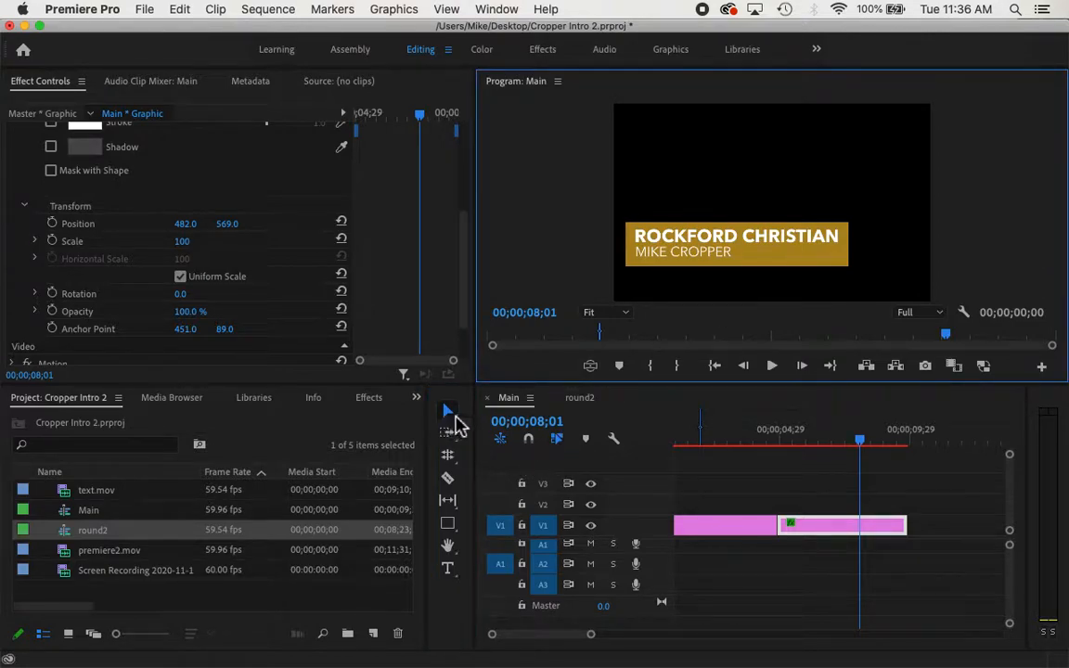
Raise the gold box's bottom edge slightly, undo a trial move lower, and collapse its properties
{"action": "left_click_drag", "start_coordinate": [465, 306], "coordinate": [468, 234]}
{"action": "left_click", "coordinate": [85, 159]}
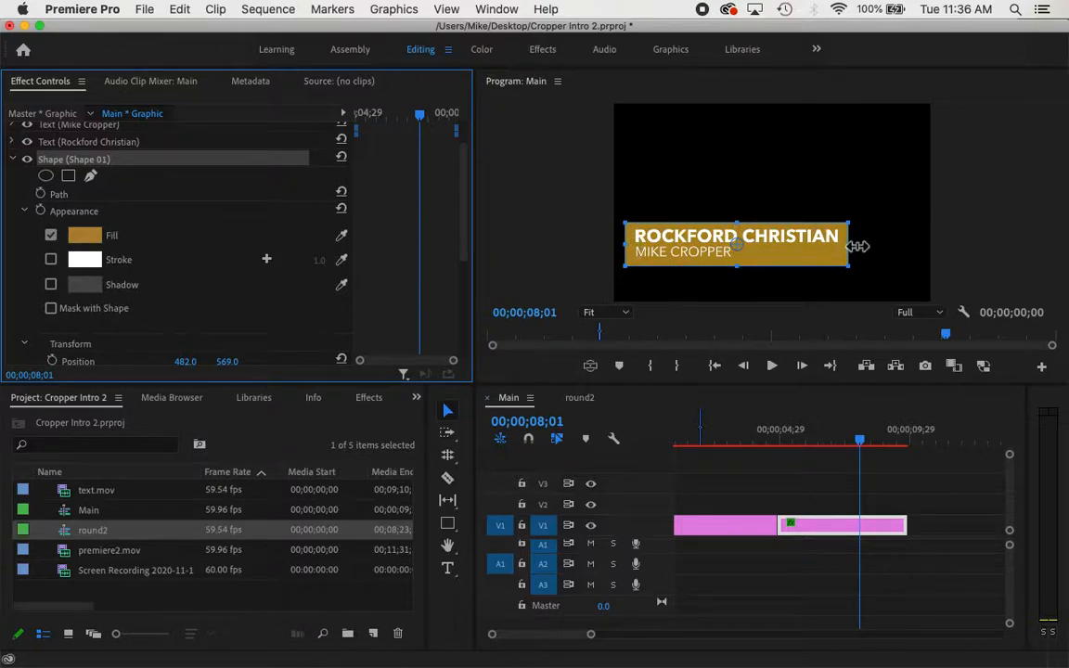
{"action": "left_click", "coordinate": [741, 267]}
{"action": "left_click_drag", "start_coordinate": [741, 268], "coordinate": [742, 265]}
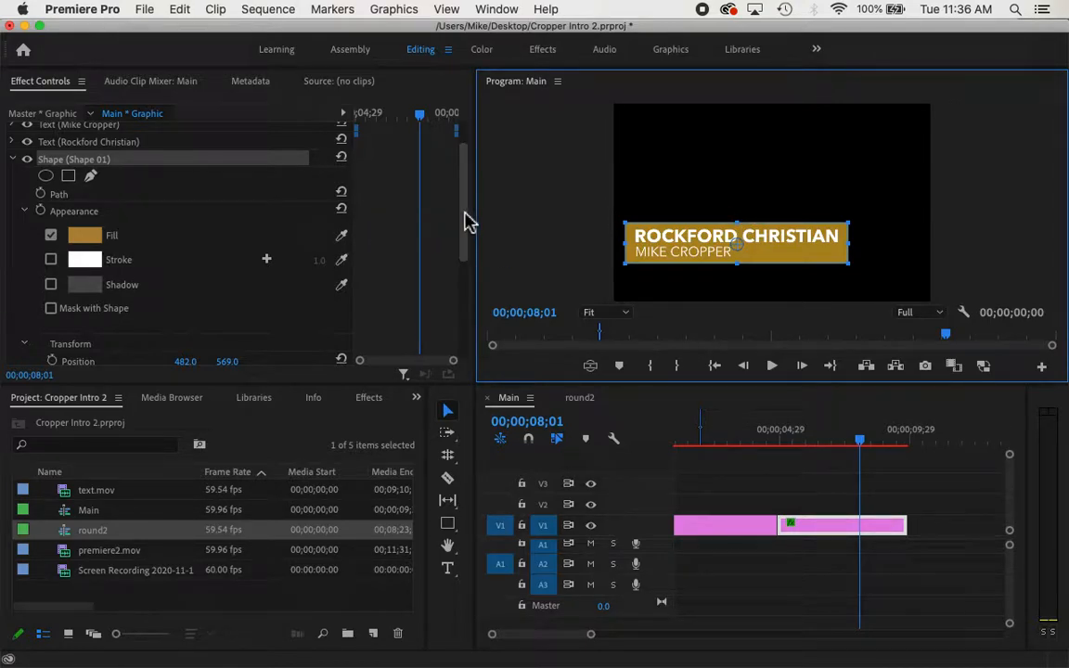
{"action": "left_click_drag", "start_coordinate": [468, 210], "coordinate": [467, 286]}
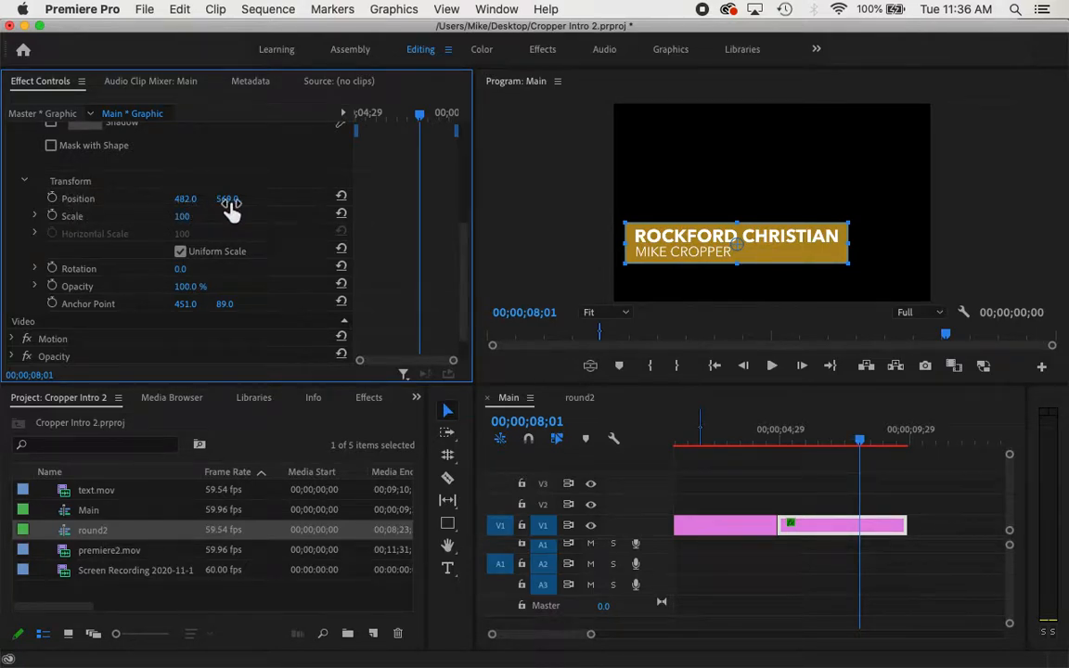
{"action": "left_click_drag", "start_coordinate": [231, 211], "coordinate": [240, 205]}
{"action": "key", "text": "super+z"}
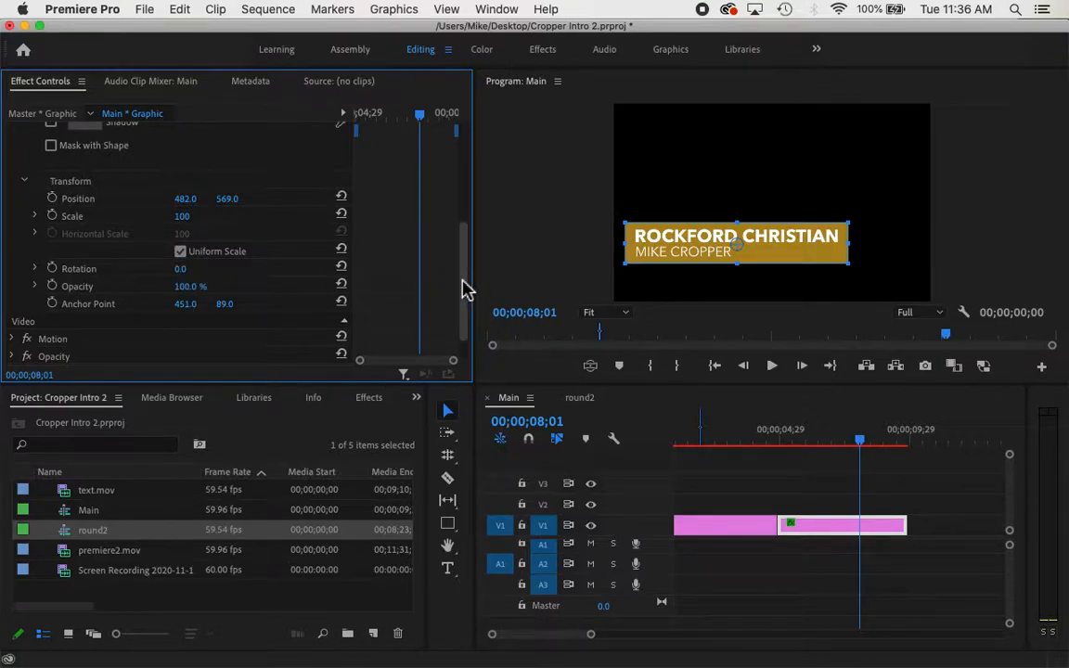
{"action": "left_click_drag", "start_coordinate": [467, 288], "coordinate": [466, 189]}
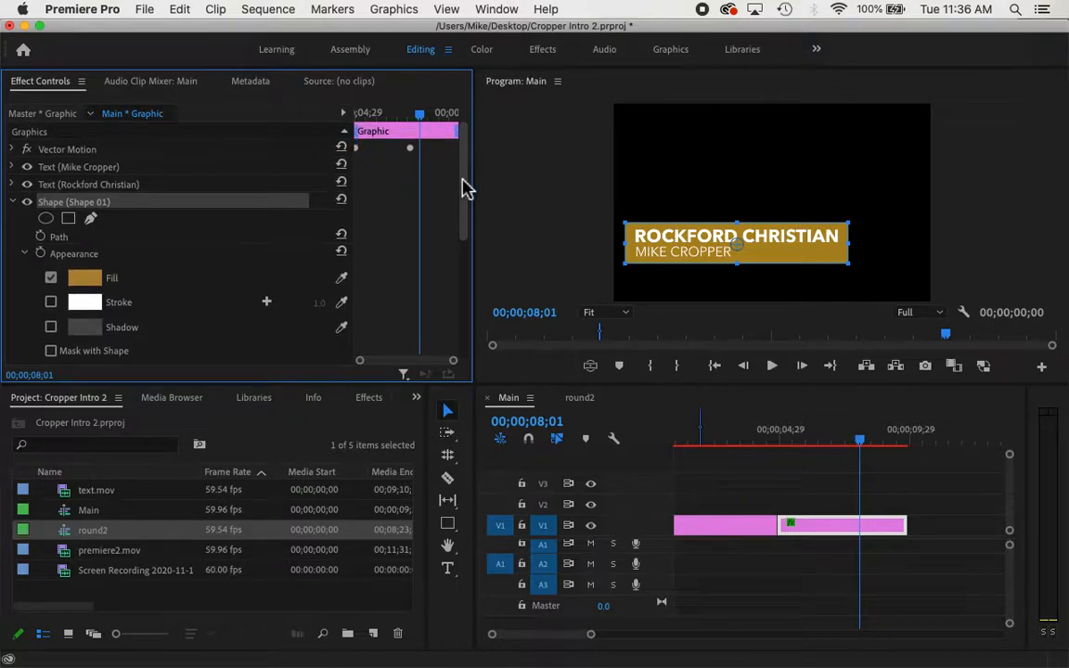
{"action": "left_click", "coordinate": [13, 204]}
Play the title sliding in from the start of the clip
{"action": "left_click_drag", "start_coordinate": [420, 124], "coordinate": [339, 123]}
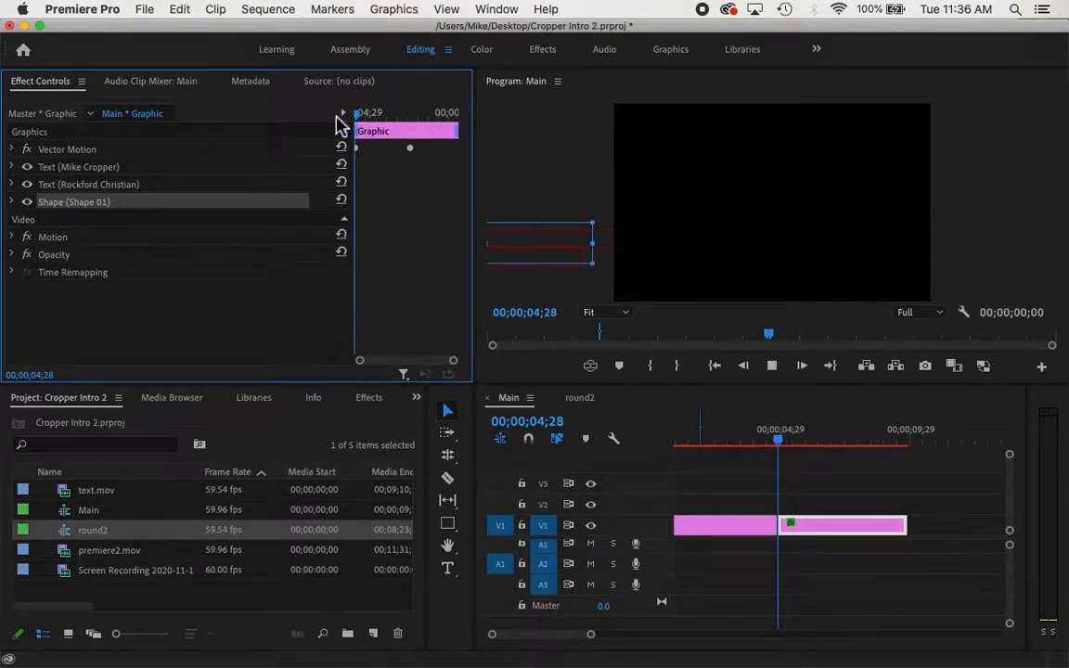
{"action": "key", "text": "space"}
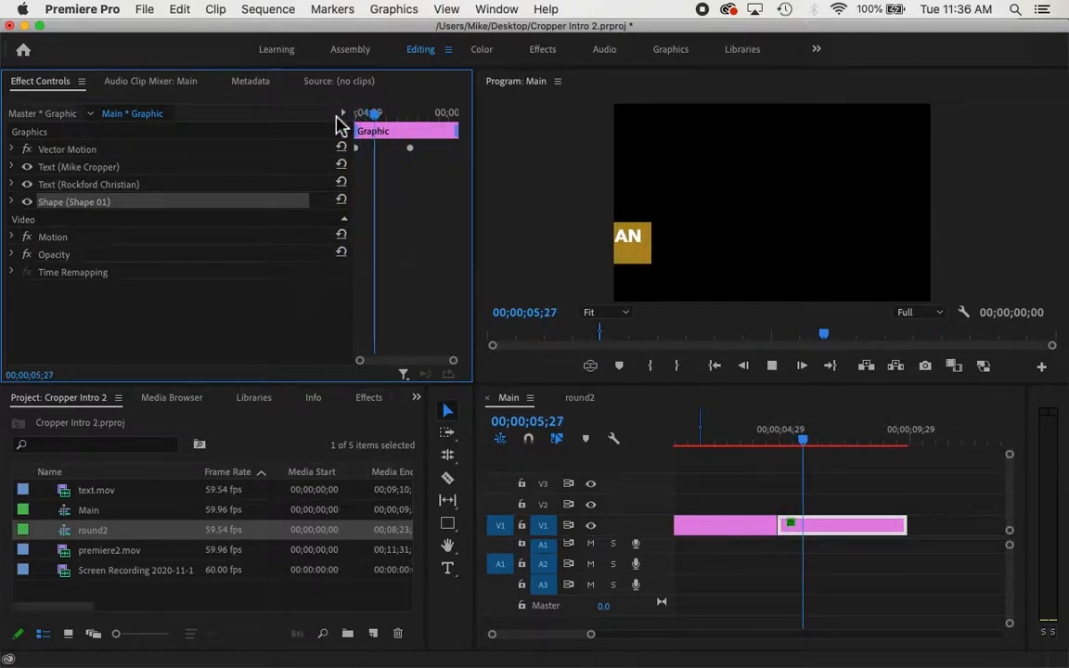
{"action": "key", "text": "space"}
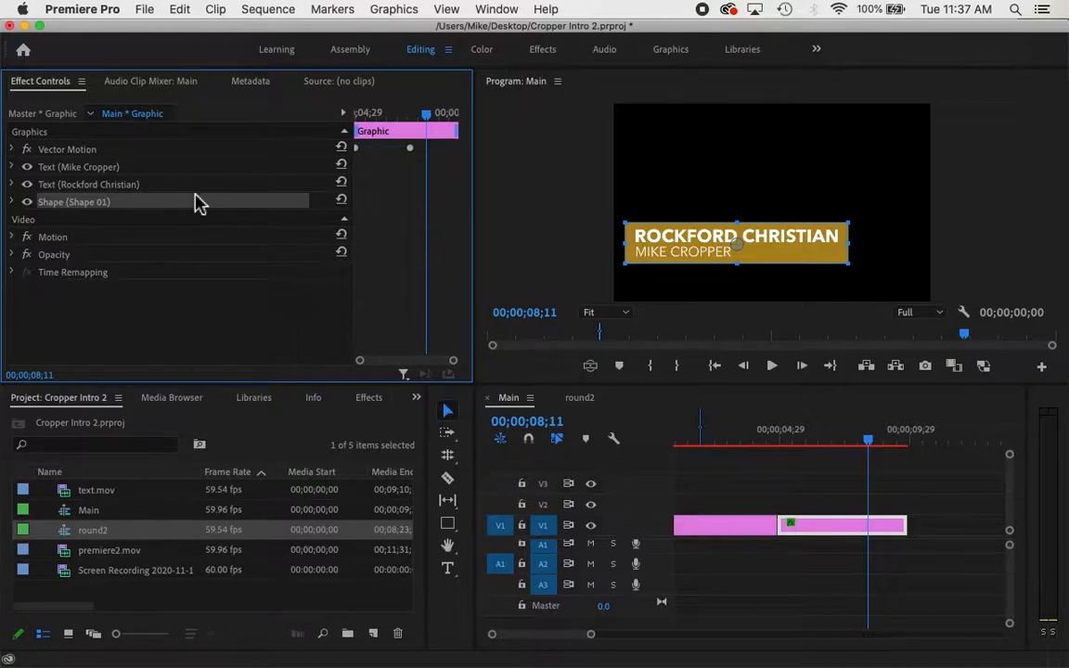
Draw a second rectangle over the title and place Shape 02 beneath the gold box
{"action": "left_click", "coordinate": [448, 525]}
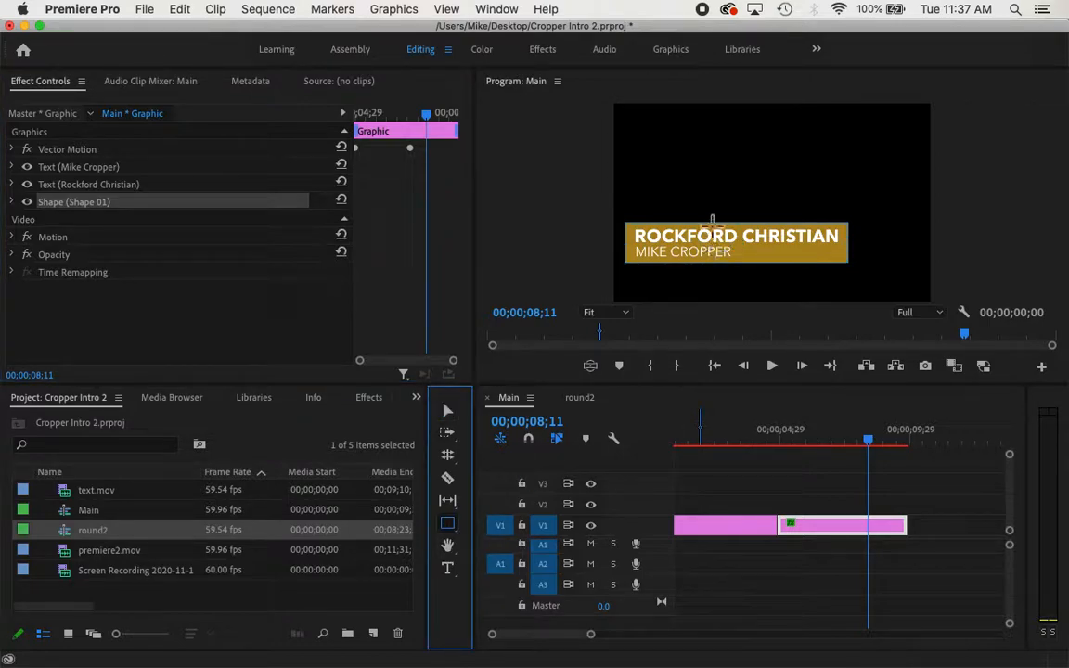
{"action": "mouse_move", "coordinate": [711, 221]}
{"action": "left_mouse_down"}
{"action": "mouse_move", "coordinate": [865, 258]}
{"action": "mouse_move", "coordinate": [858, 267]}
{"action": "left_mouse_up"}
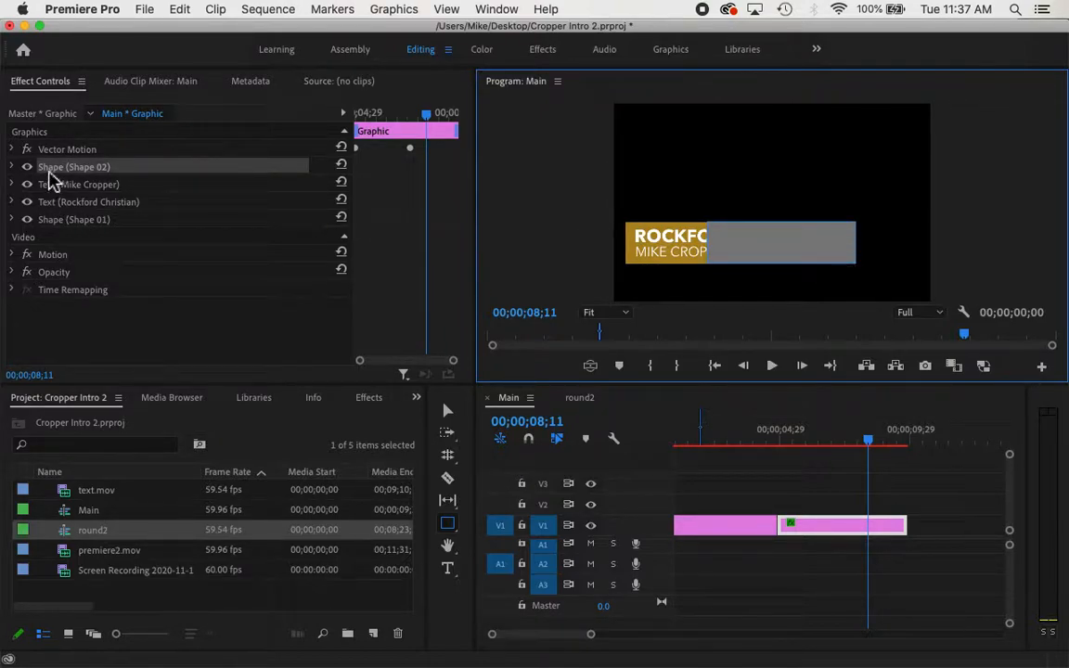
{"action": "left_click_drag", "start_coordinate": [56, 172], "coordinate": [63, 229]}
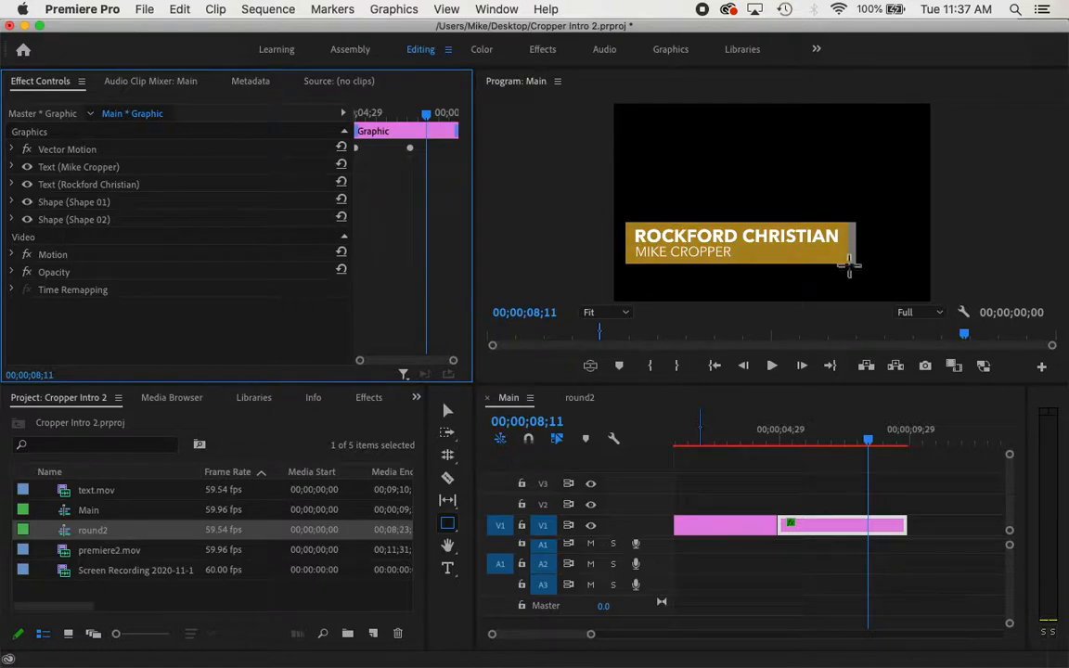
Set Shape 02's fill to white FFFFFF and scrub to preview the accent bar
{"action": "left_click", "coordinate": [76, 220]}
{"action": "left_click", "coordinate": [12, 219]}
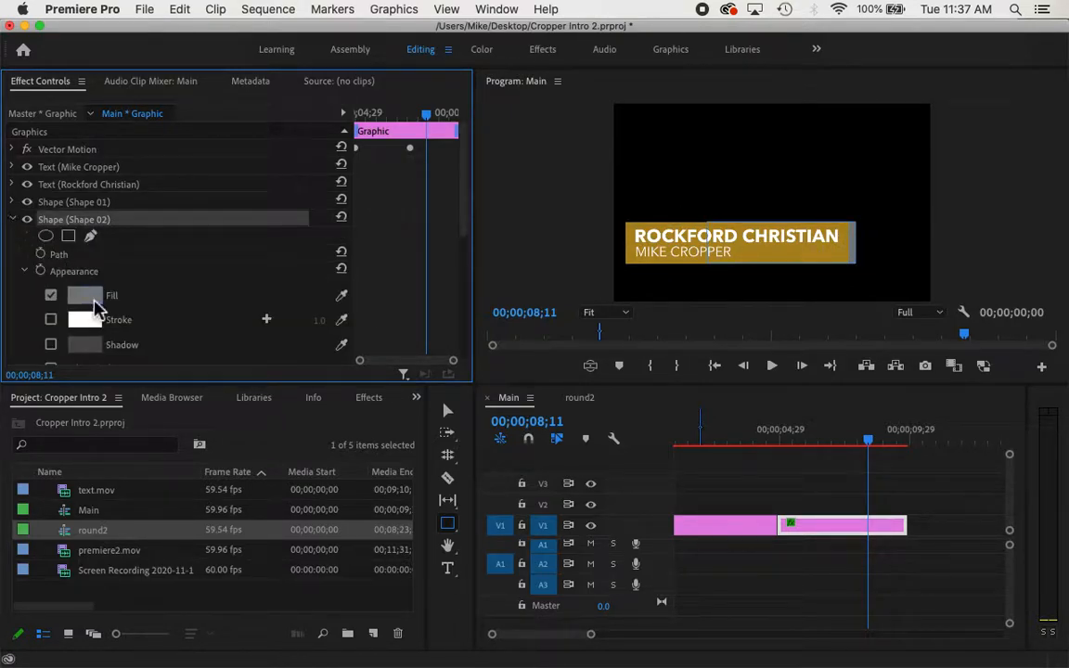
{"action": "left_click", "coordinate": [84, 295]}
{"action": "left_click_drag", "start_coordinate": [343, 283], "coordinate": [306, 367]}
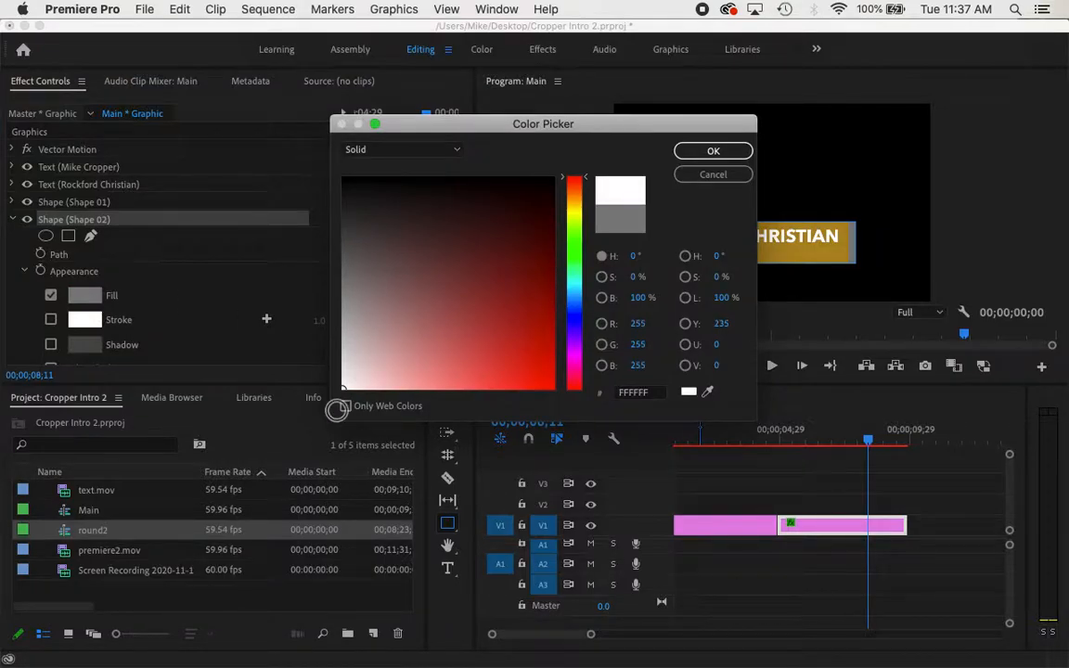
{"action": "left_click", "coordinate": [703, 157]}
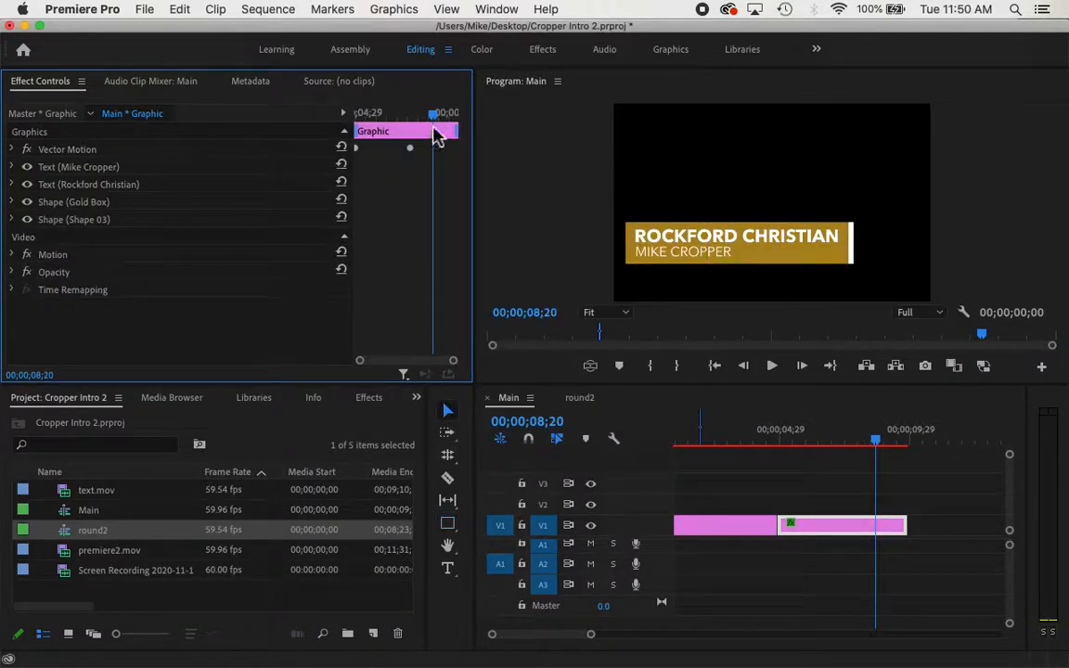
{"action": "mouse_move", "coordinate": [436, 135]}
{"action": "left_mouse_down"}
{"action": "mouse_move", "coordinate": [442, 125]}
{"action": "mouse_move", "coordinate": [420, 114]}
{"action": "mouse_move", "coordinate": [345, 128]}
{"action": "mouse_move", "coordinate": [418, 113]}
{"action": "mouse_move", "coordinate": [390, 129]}
{"action": "mouse_move", "coordinate": [357, 121]}
{"action": "mouse_move", "coordinate": [405, 109]}
{"action": "mouse_move", "coordinate": [445, 124]}
{"action": "left_mouse_up"}
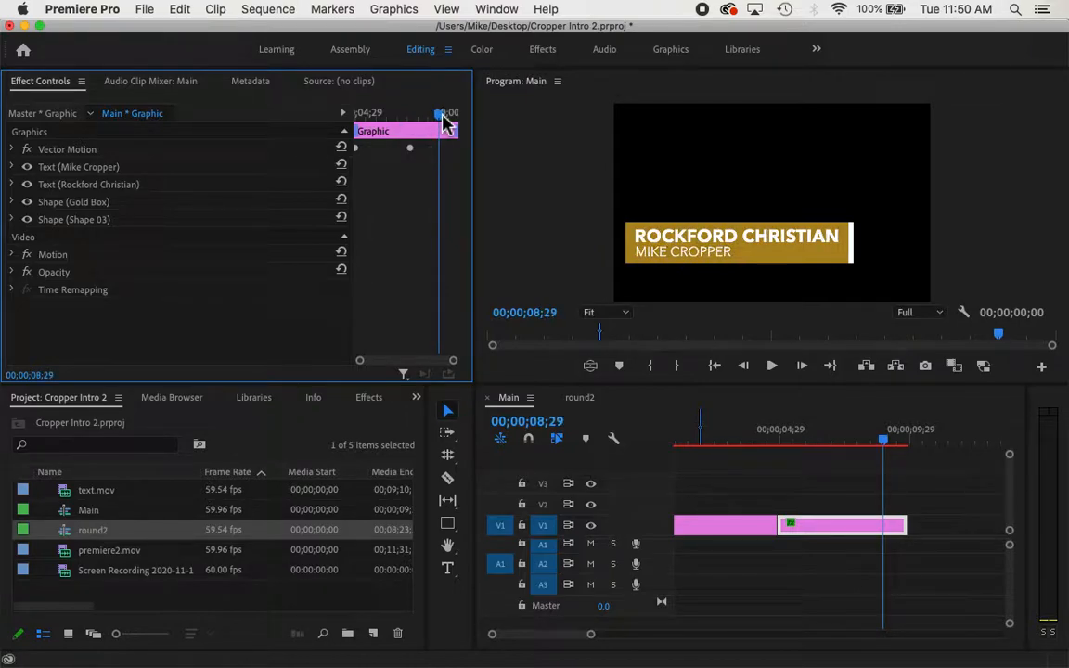
{"action": "left_click", "coordinate": [67, 149]}
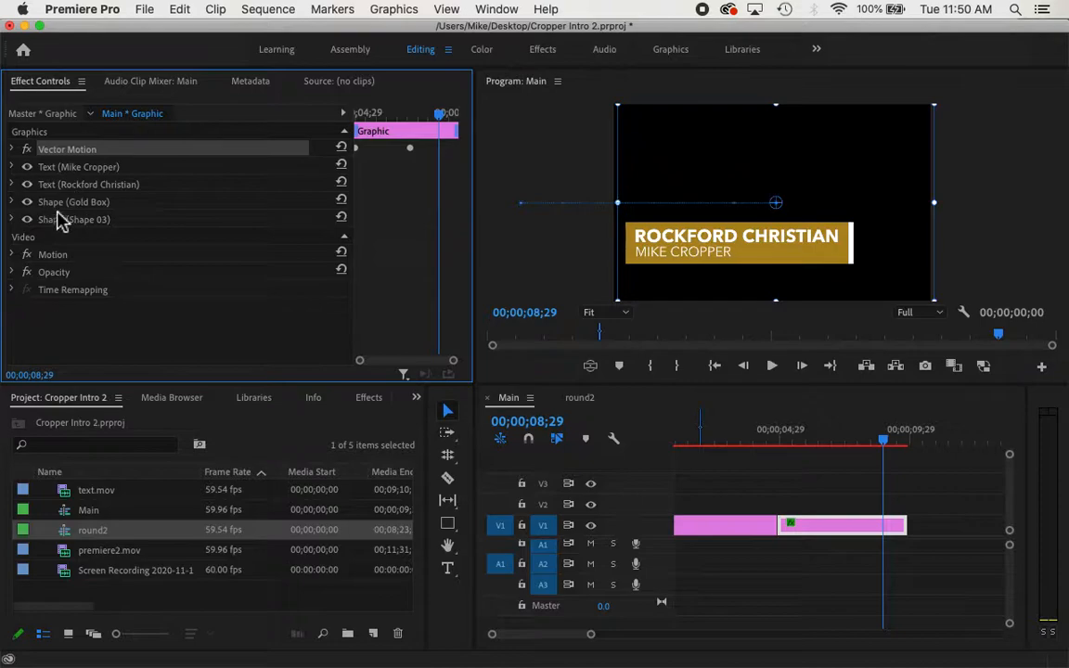
{"action": "left_click", "coordinate": [65, 186]}
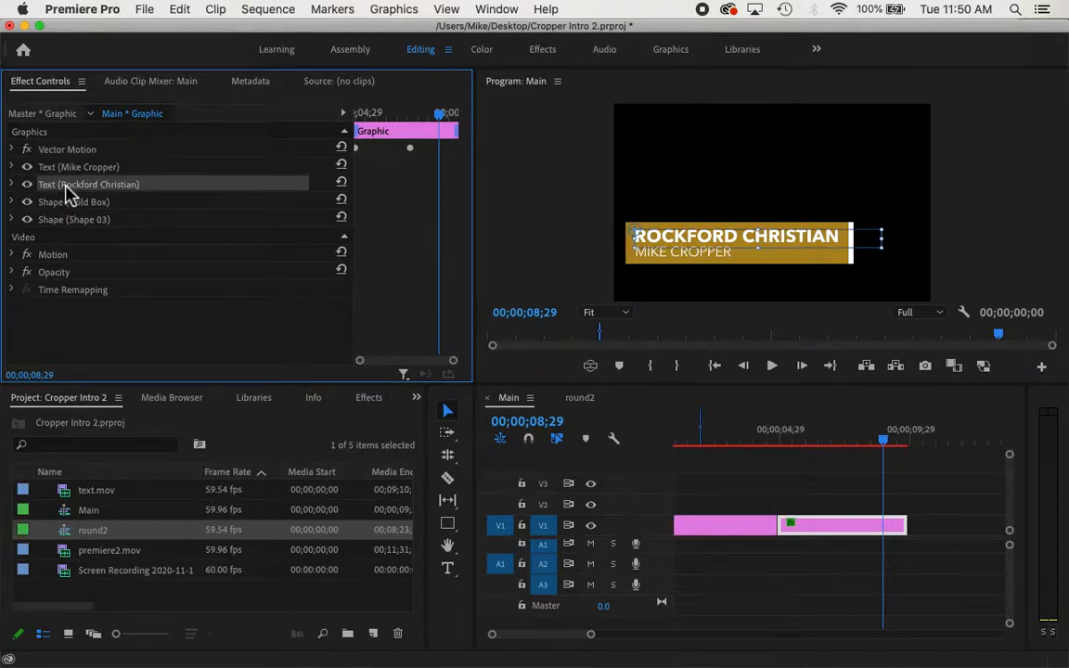
{"action": "left_click", "coordinate": [55, 168]}
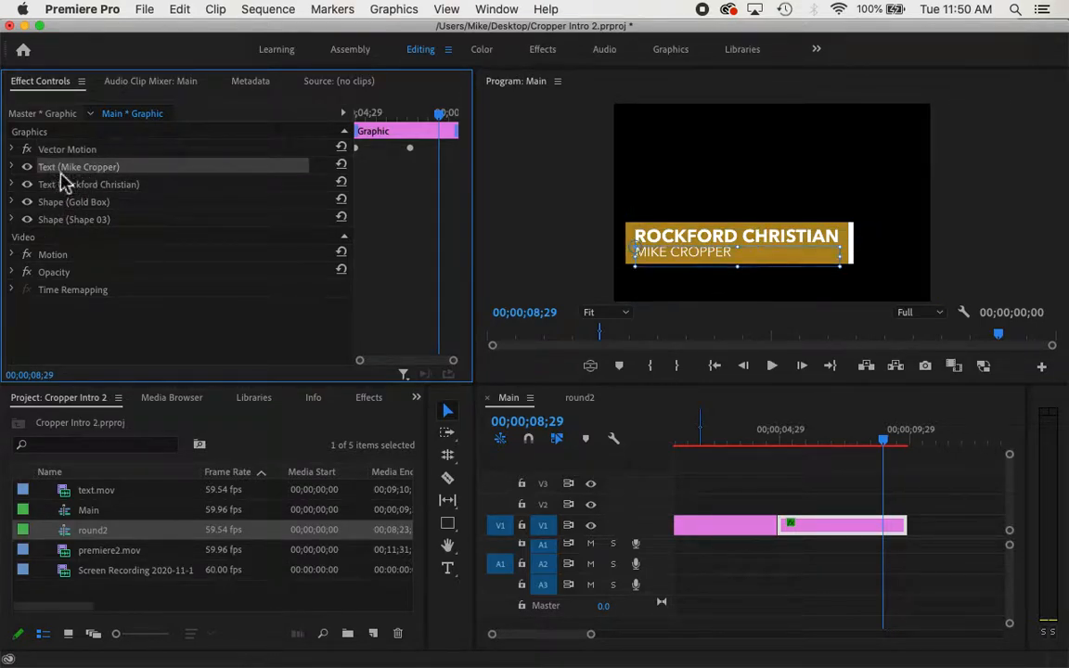
{"action": "left_click", "coordinate": [12, 168]}
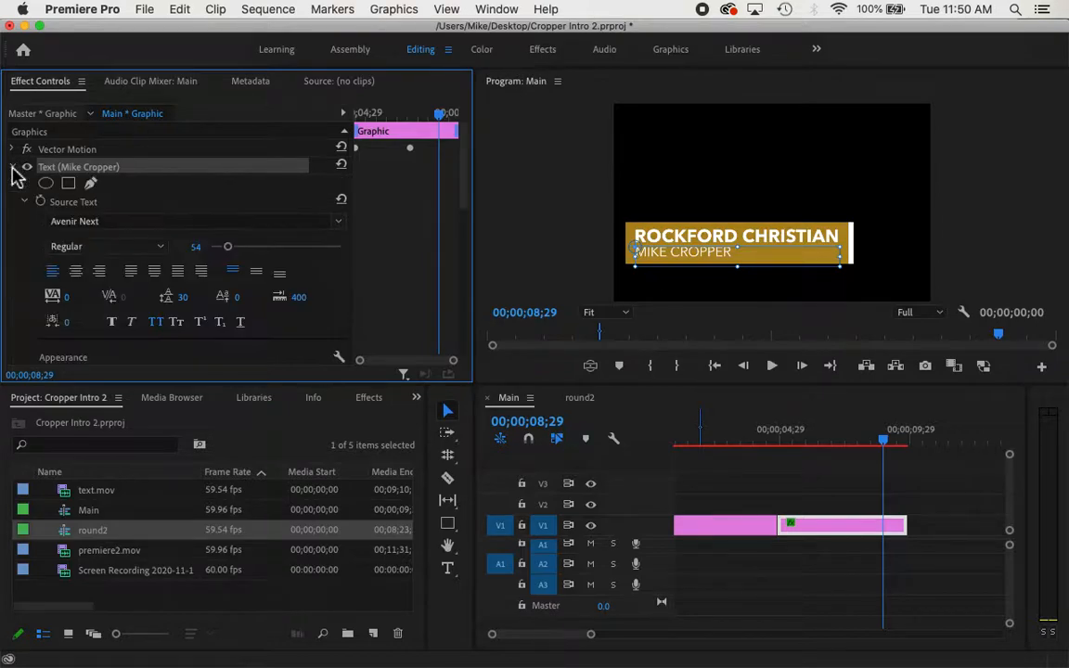
{"action": "scroll", "coordinate": [25, 308], "scroll_direction": "down", "scroll_amount": 7}
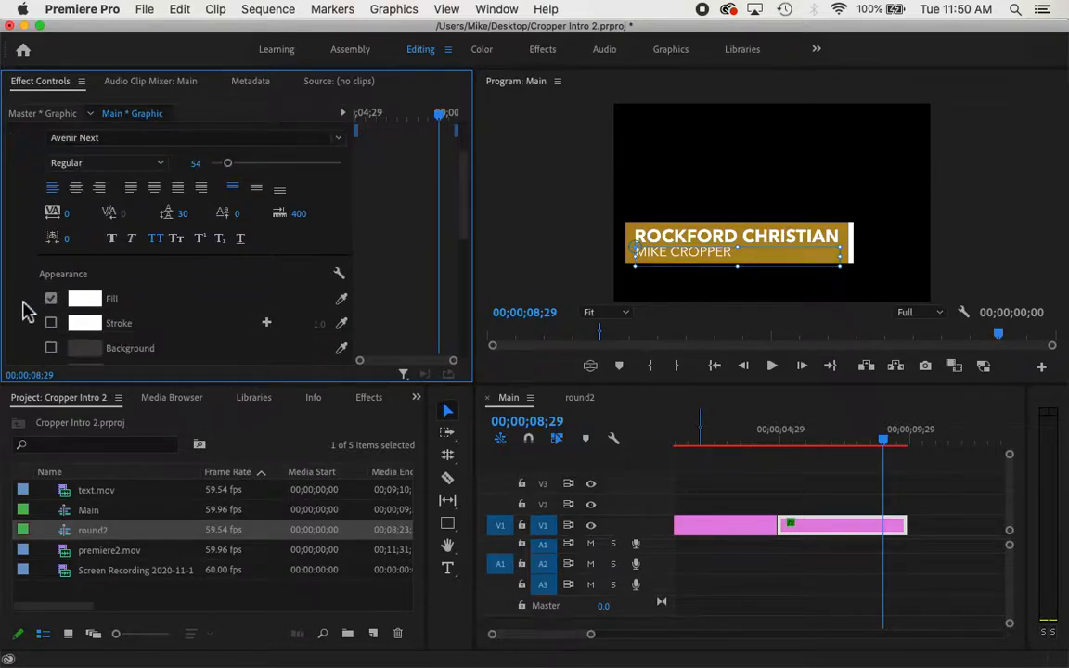
{"action": "scroll", "coordinate": [28, 310], "scroll_direction": "down", "scroll_amount": 2}
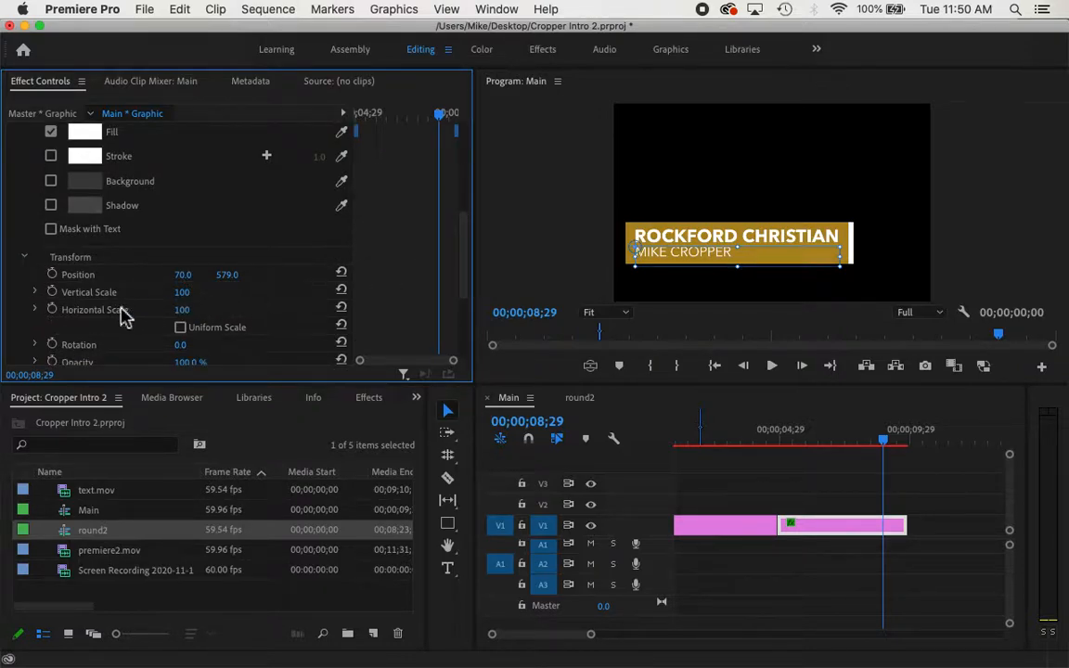
{"action": "scroll", "coordinate": [112, 299], "scroll_direction": "down", "scroll_amount": 1}
Toggle Uniform Scale on and off, then move the playhead to 00;00;07;19
{"action": "left_click", "coordinate": [181, 311]}
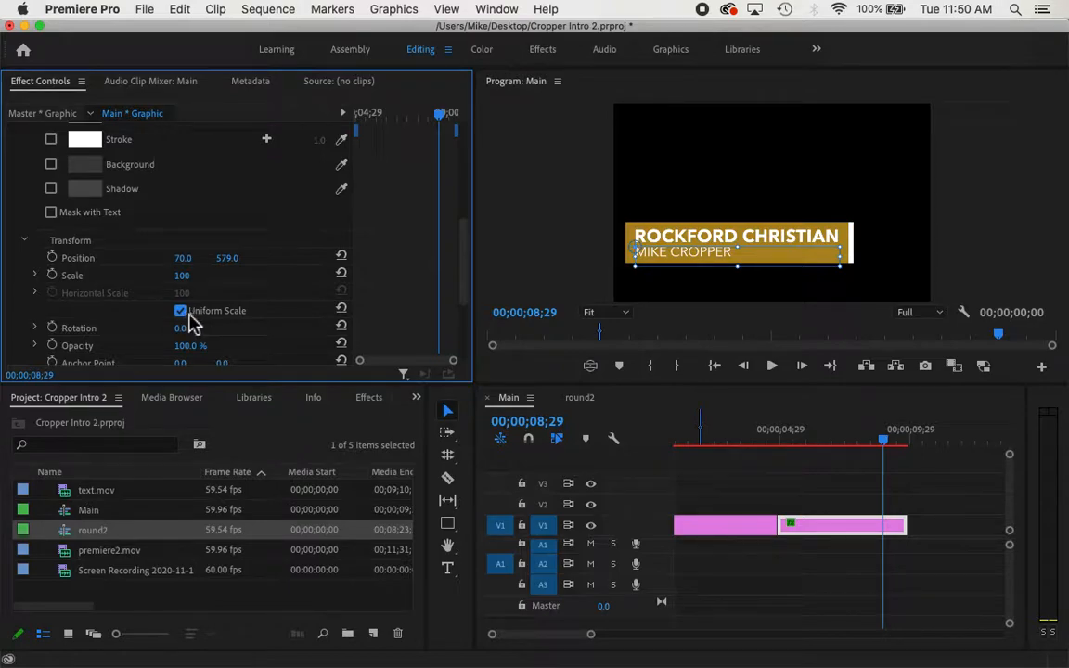
{"action": "left_click", "coordinate": [180, 311]}
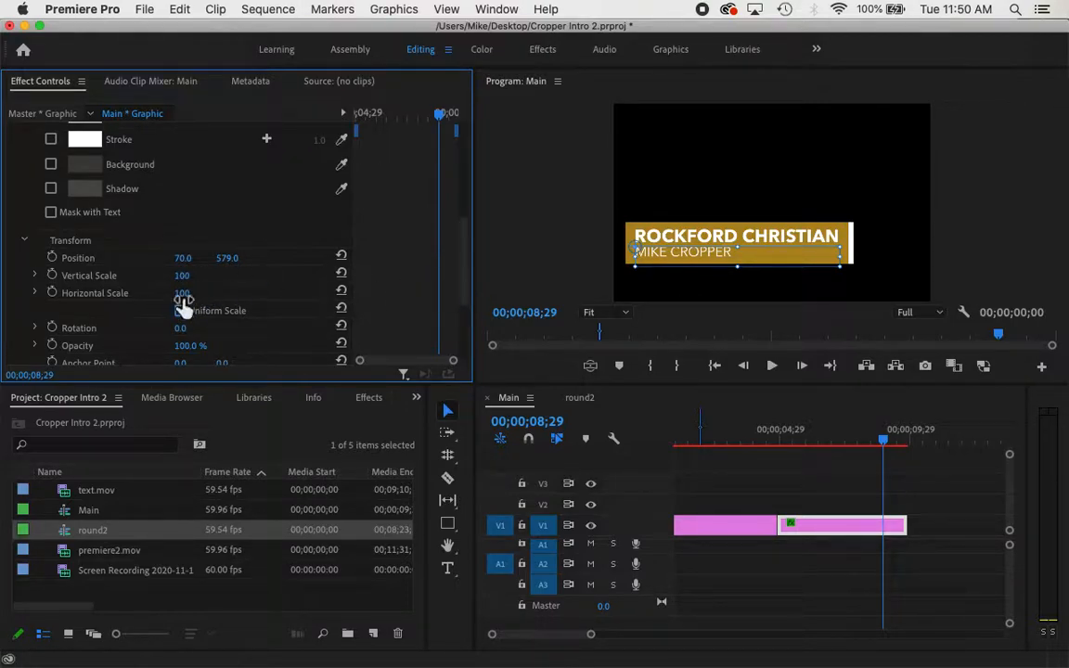
{"action": "left_click_drag", "start_coordinate": [468, 298], "coordinate": [475, 191]}
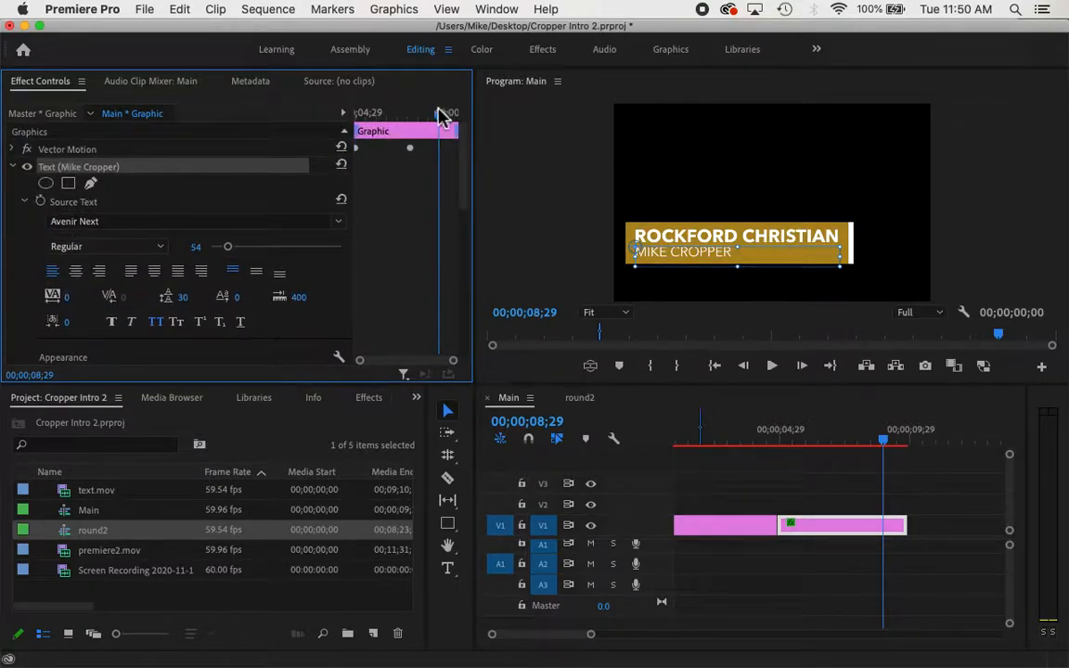
{"action": "left_click_drag", "start_coordinate": [444, 126], "coordinate": [416, 111]}
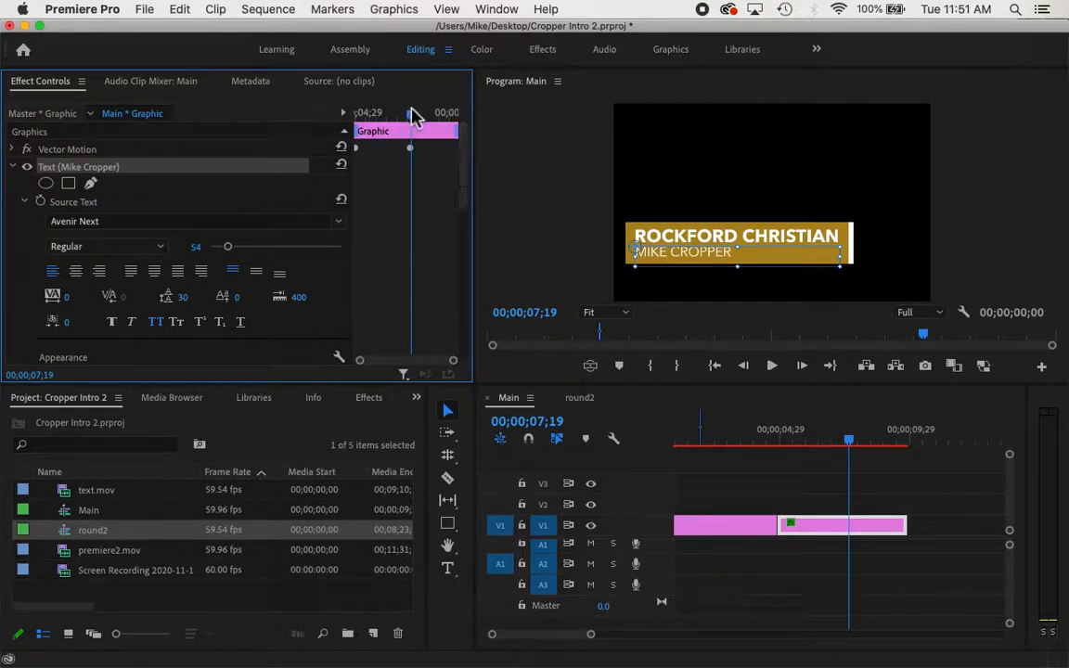
{"action": "left_click_drag", "start_coordinate": [467, 164], "coordinate": [460, 269]}
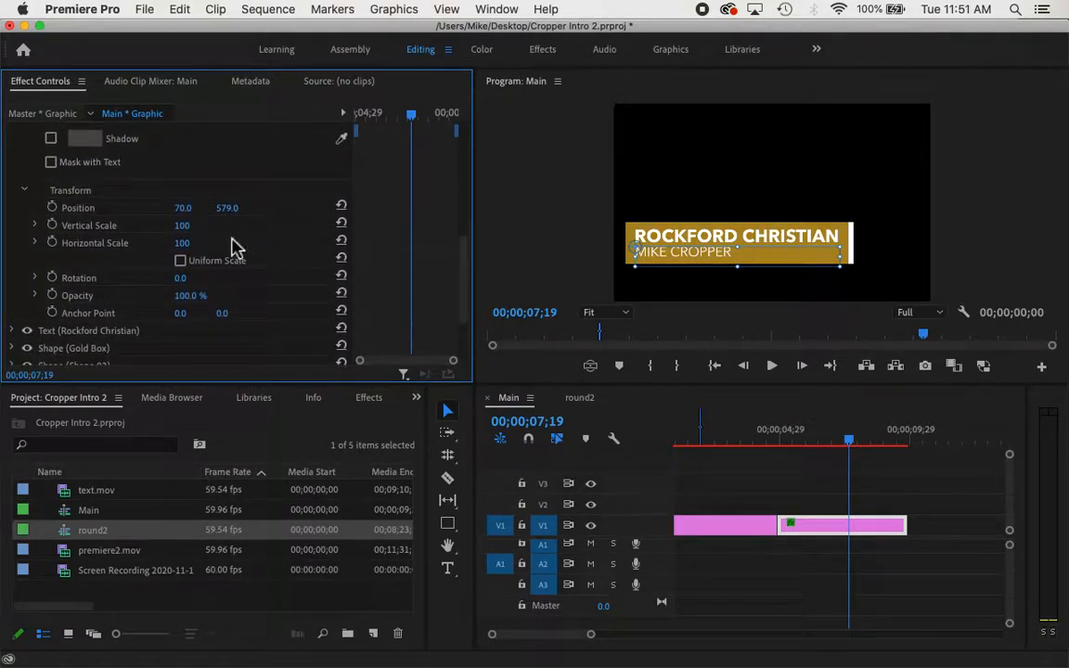
{"action": "left_click", "coordinate": [52, 243]}
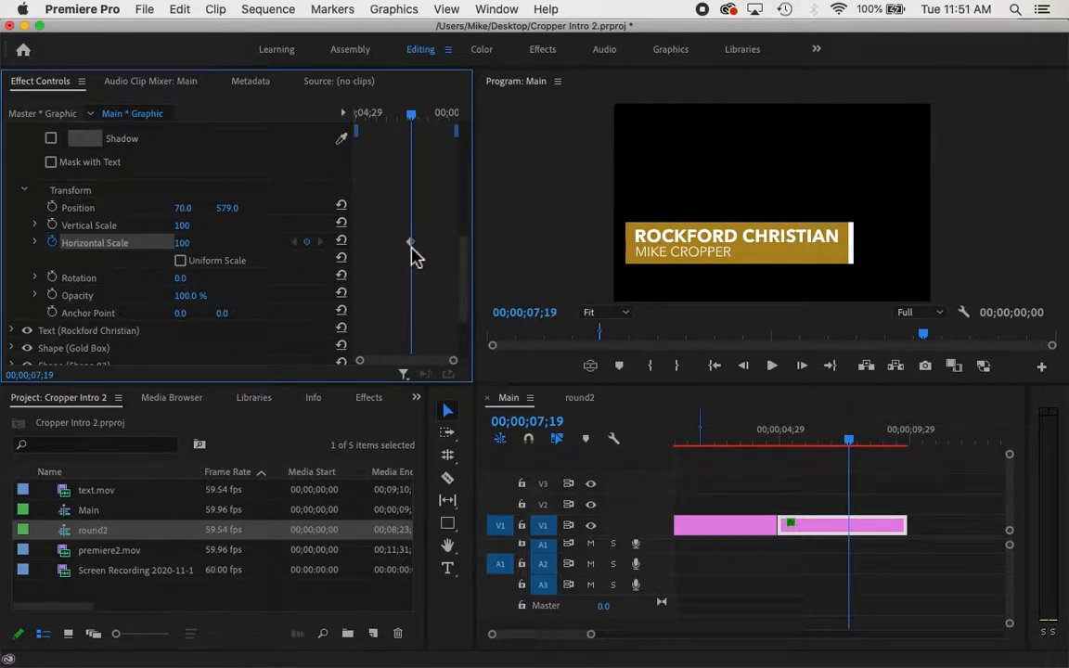
{"action": "left_click_drag", "start_coordinate": [416, 127], "coordinate": [433, 128]}
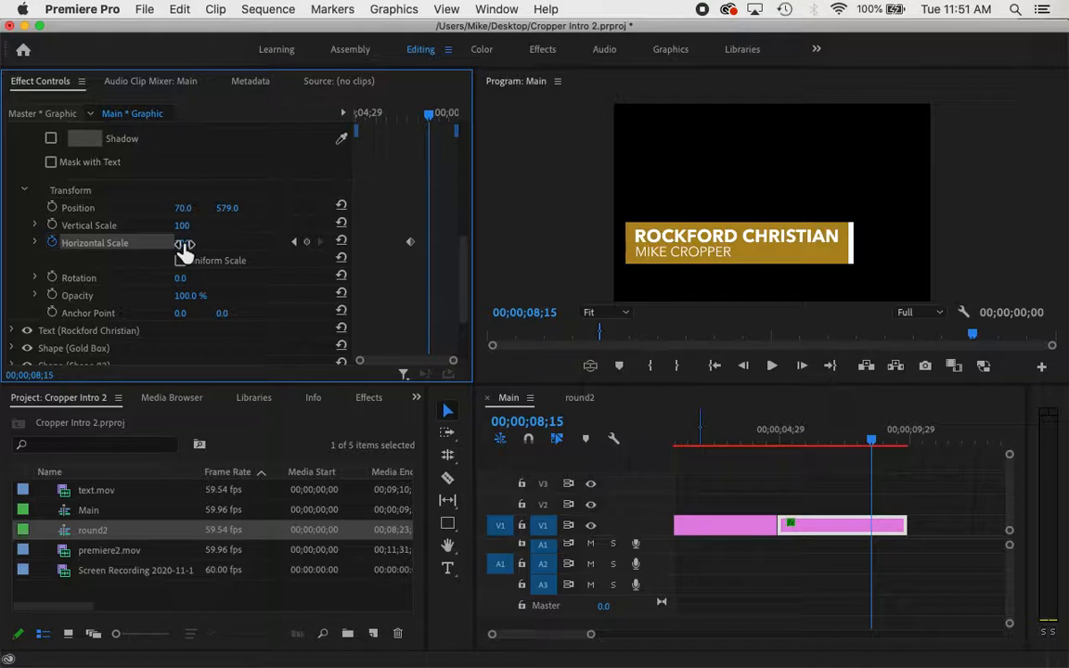
{"action": "left_click_drag", "start_coordinate": [184, 244], "coordinate": [184, 244]}
{"action": "left_click_drag", "start_coordinate": [183, 244], "coordinate": [201, 243]}
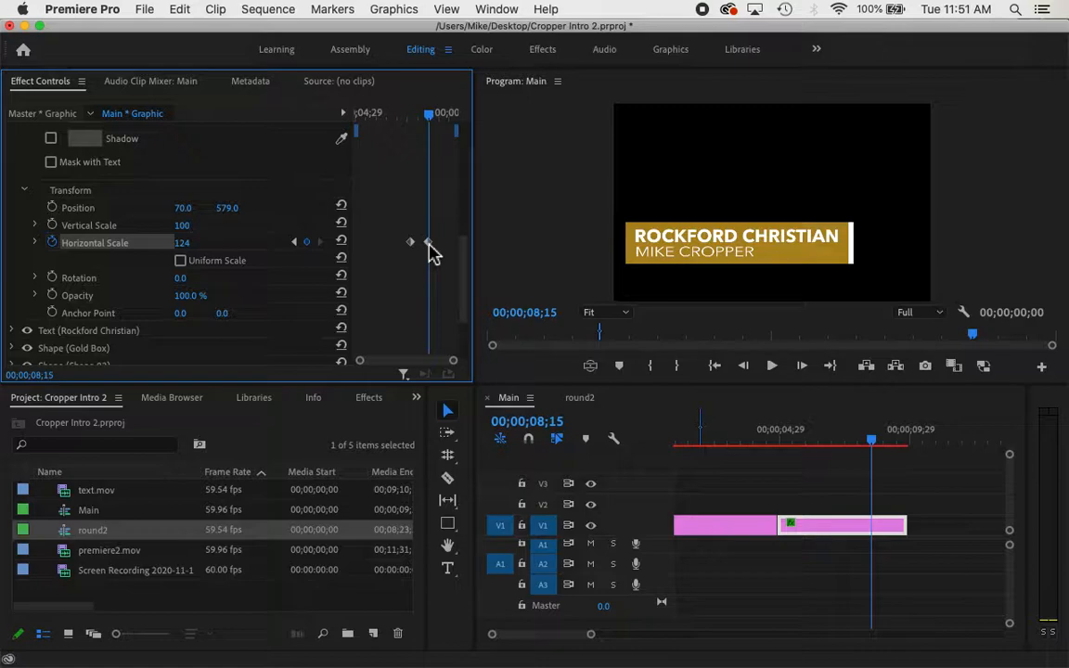
{"action": "left_click_drag", "start_coordinate": [429, 119], "coordinate": [441, 119]}
{"action": "left_click_drag", "start_coordinate": [182, 242], "coordinate": [102, 243]}
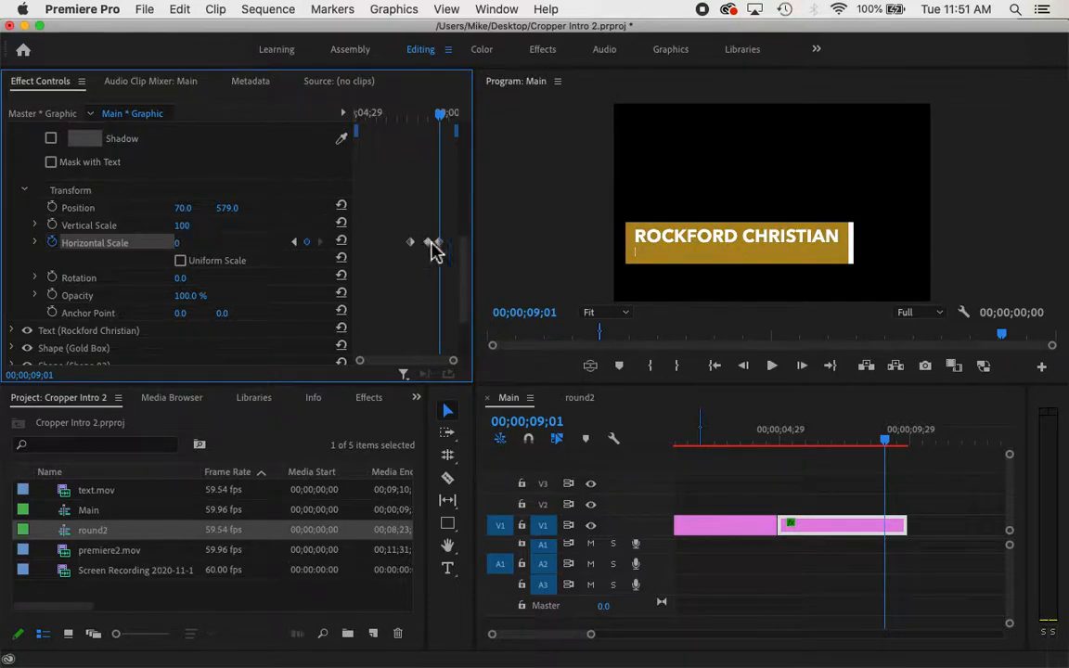
Shift the scale keyframes slightly earlier, around 08;07, and return to 07;12
{"action": "mouse_move", "coordinate": [433, 249]}
{"action": "left_mouse_down"}
{"action": "mouse_move", "coordinate": [422, 251]}
{"action": "mouse_move", "coordinate": [435, 248]}
{"action": "left_mouse_up"}
{"action": "left_click_drag", "start_coordinate": [438, 126], "coordinate": [404, 130]}
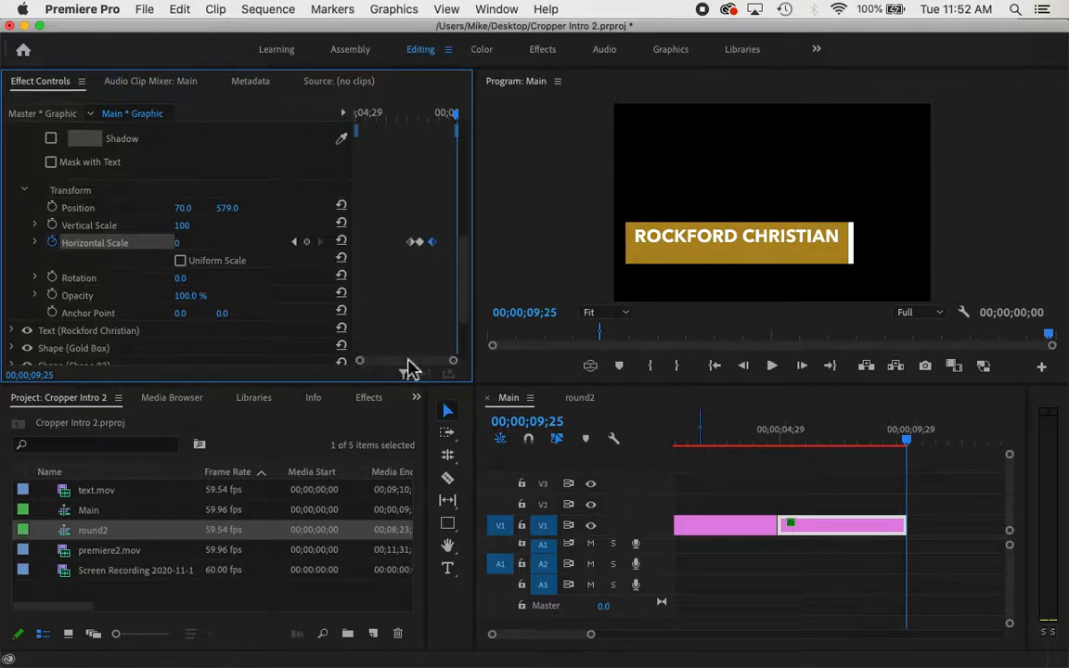
{"action": "left_click_drag", "start_coordinate": [457, 363], "coordinate": [425, 370]}
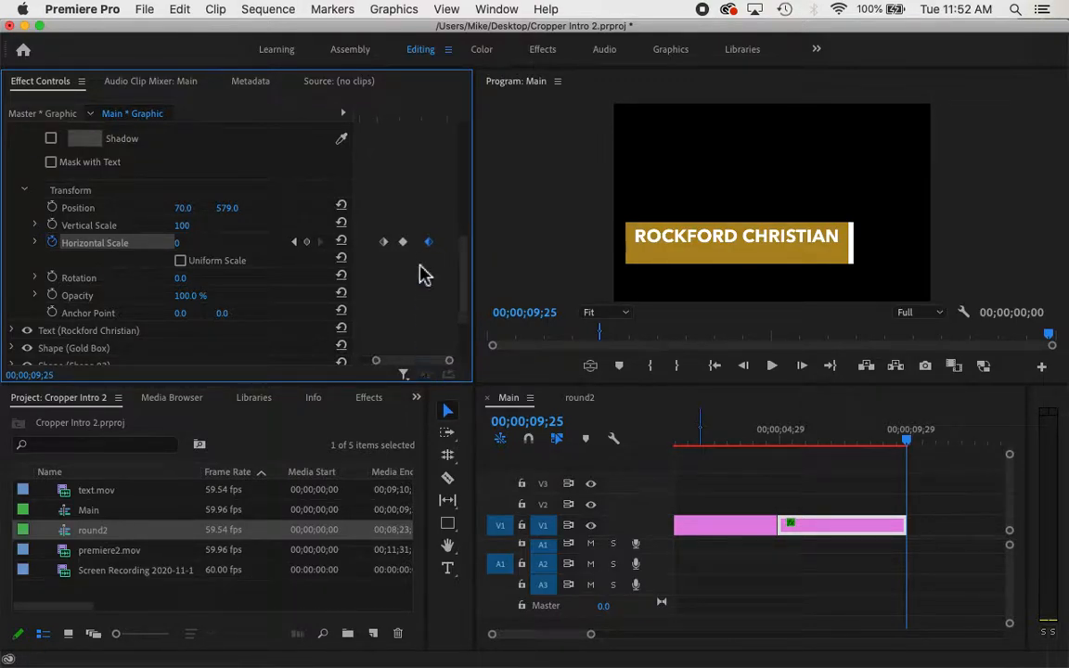
{"action": "left_click", "coordinate": [401, 243]}
{"action": "mouse_move", "coordinate": [400, 244]}
{"action": "left_mouse_down"}
{"action": "mouse_move", "coordinate": [423, 243]}
{"action": "mouse_move", "coordinate": [406, 245]}
{"action": "left_mouse_up"}
{"action": "left_click", "coordinate": [374, 117]}
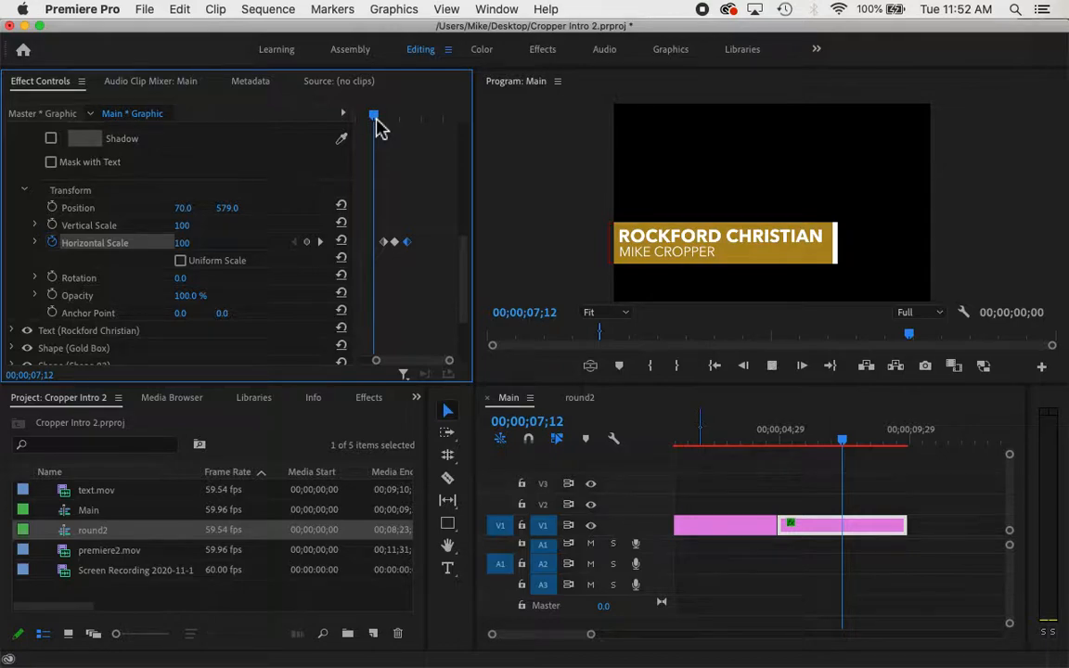
Replay the name line's scale-out animation several times from 07;12
{"action": "key", "text": "space"}
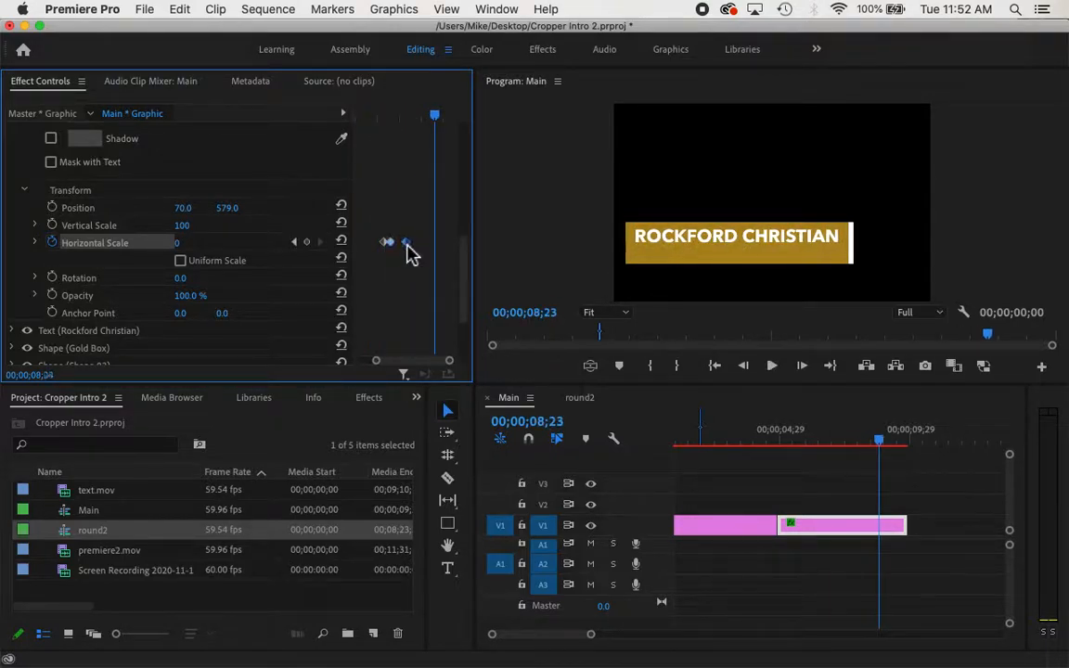
{"action": "left_click", "coordinate": [372, 120]}
{"action": "key", "text": "space"}
{"action": "key", "text": "space"}
{"action": "left_click", "coordinate": [375, 118]}
{"action": "key", "text": "space"}
{"action": "key", "text": "space"}
{"action": "left_click_drag", "start_coordinate": [870, 446], "coordinate": [779, 456]}
{"action": "key", "text": "space"}
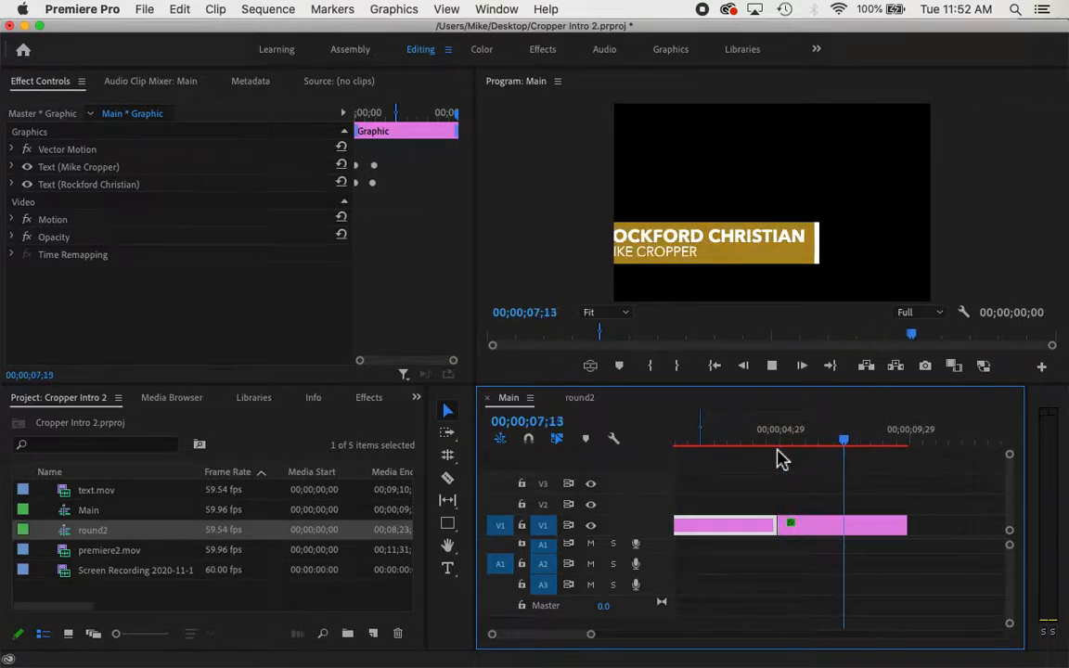
{"action": "key", "text": "space"}
{"action": "left_click", "coordinate": [11, 167]}
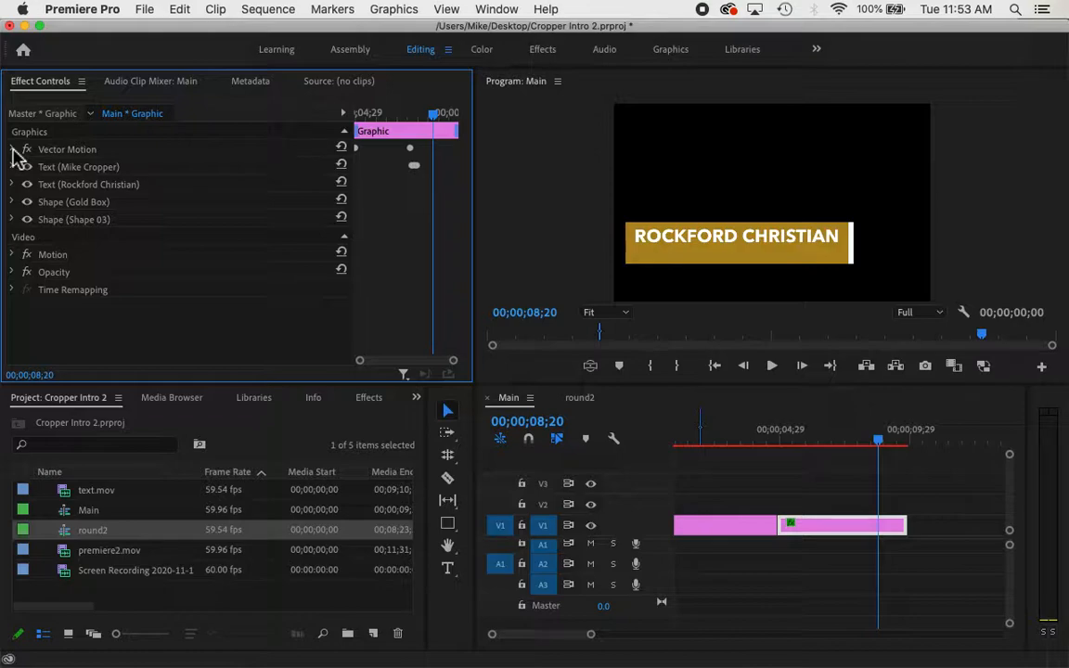
{"action": "left_click", "coordinate": [13, 150]}
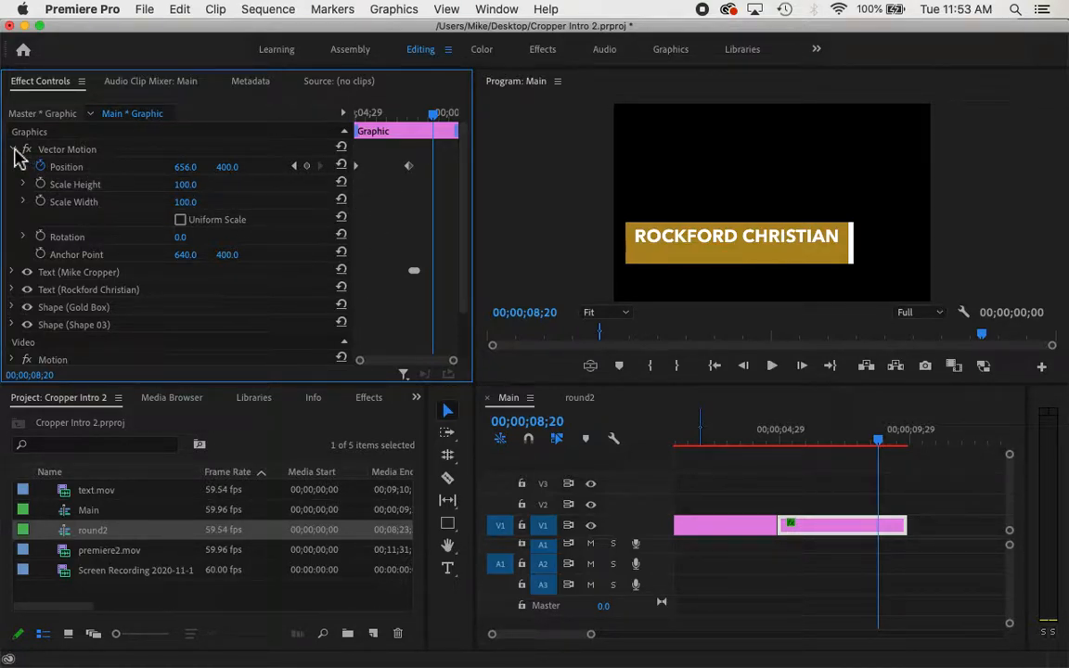
{"action": "left_click", "coordinate": [14, 150]}
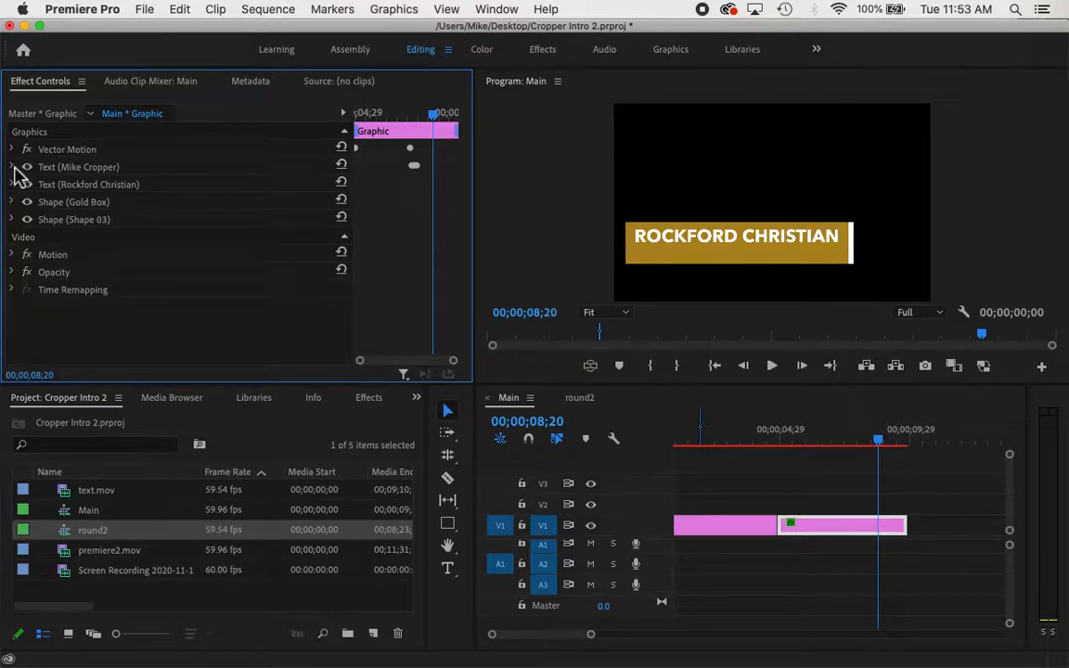
{"action": "left_click", "coordinate": [12, 167]}
{"action": "left_click_drag", "start_coordinate": [465, 186], "coordinate": [465, 298]}
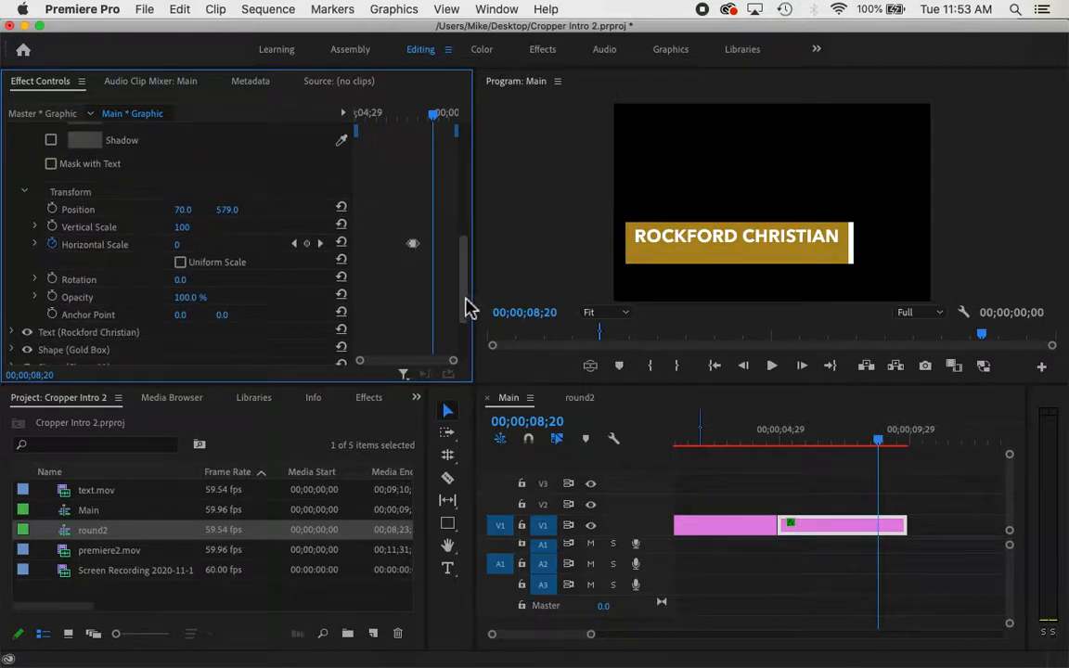
{"action": "left_click_drag", "start_coordinate": [467, 306], "coordinate": [457, 179]}
{"action": "left_click", "coordinate": [12, 167]}
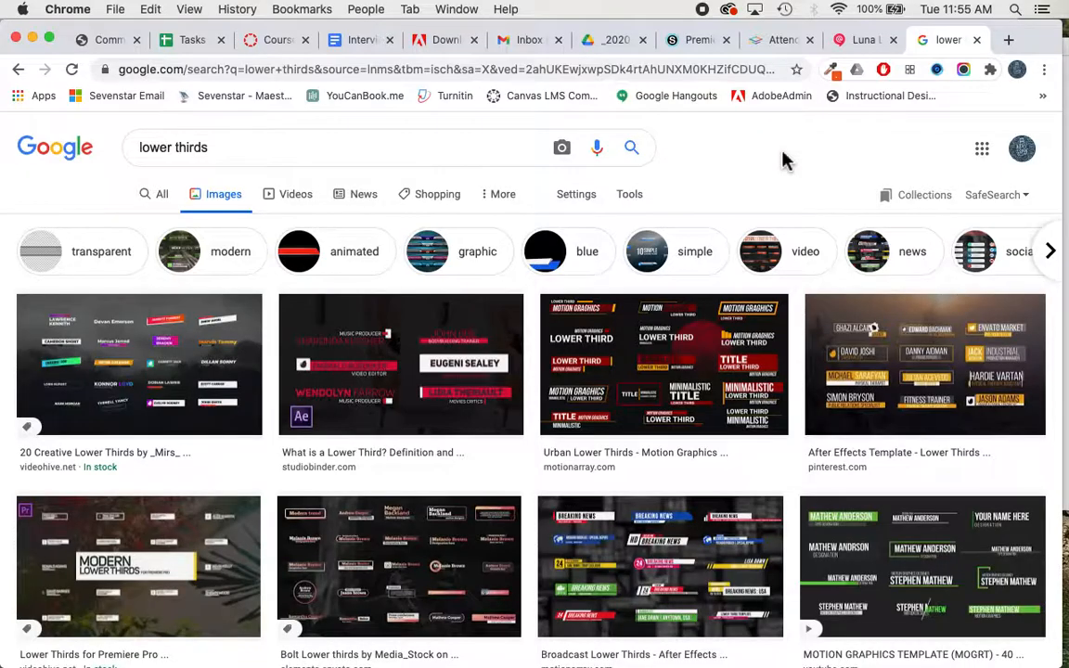
{"action": "scroll", "coordinate": [782, 160], "scroll_direction": "down", "scroll_amount": 3}
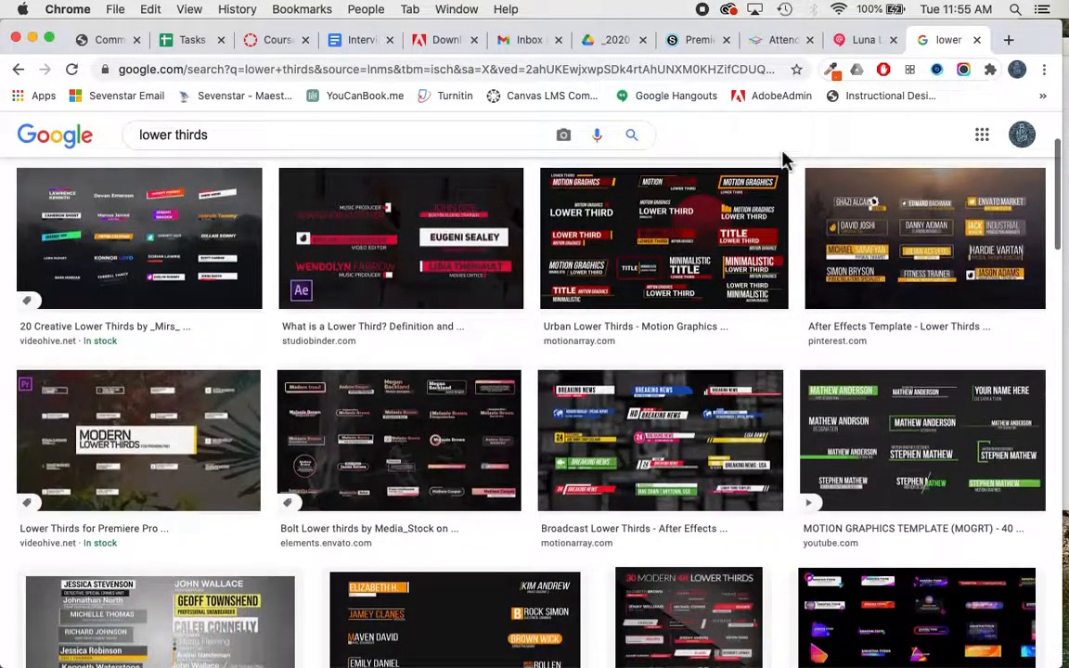
{"action": "scroll", "coordinate": [782, 160], "scroll_direction": "up", "scroll_amount": 3}
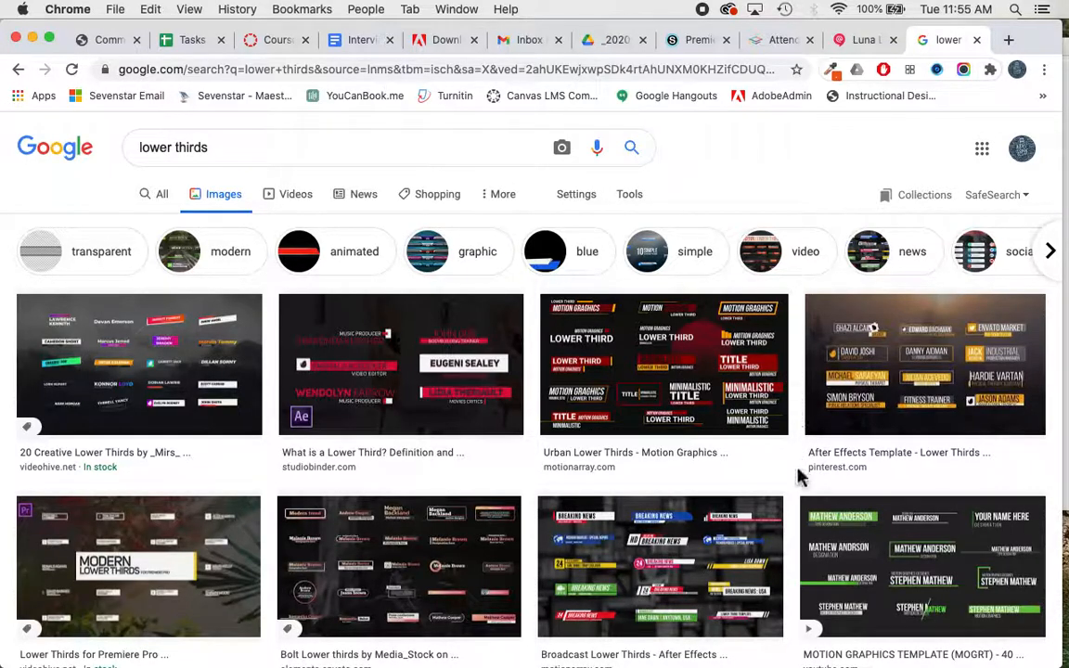
{"action": "scroll", "coordinate": [800, 476], "scroll_direction": "down", "scroll_amount": 1}
{"action": "scroll", "coordinate": [799, 476], "scroll_direction": "down", "scroll_amount": 3}
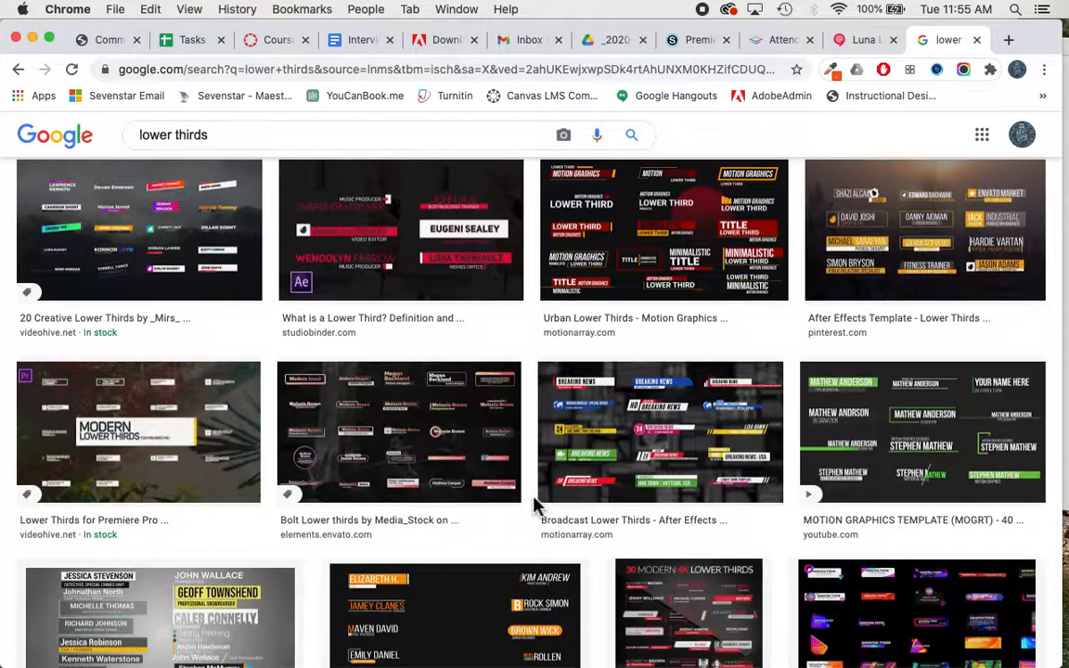
{"action": "scroll", "coordinate": [536, 504], "scroll_direction": "down", "scroll_amount": 5}
{"action": "scroll", "coordinate": [542, 511], "scroll_direction": "down", "scroll_amount": 1}
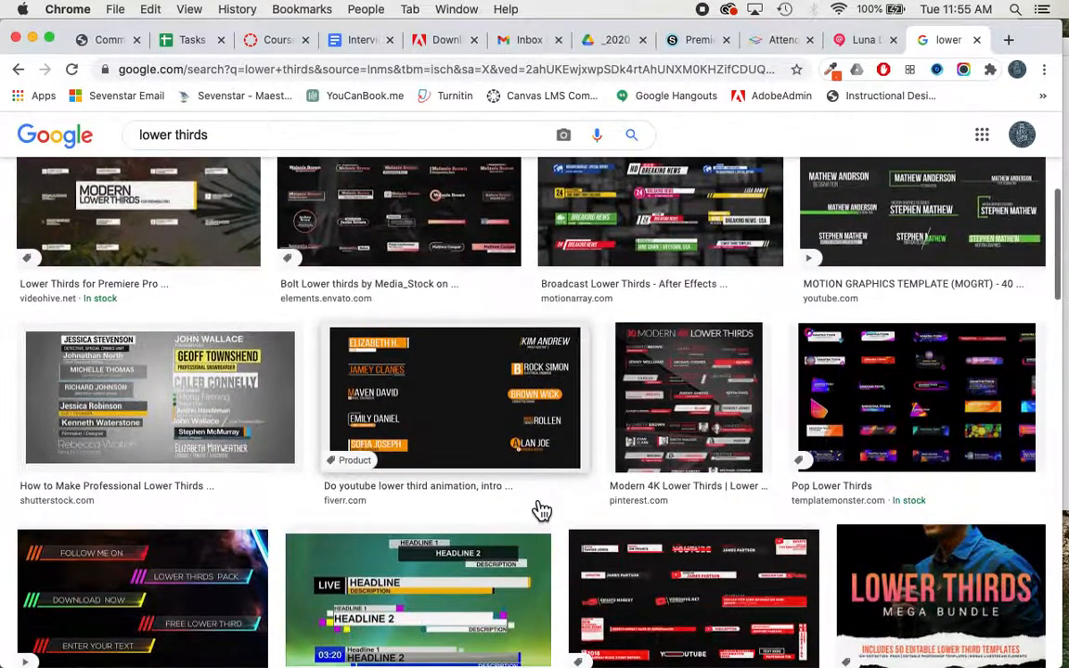
{"action": "scroll", "coordinate": [542, 511], "scroll_direction": "up", "scroll_amount": 5}
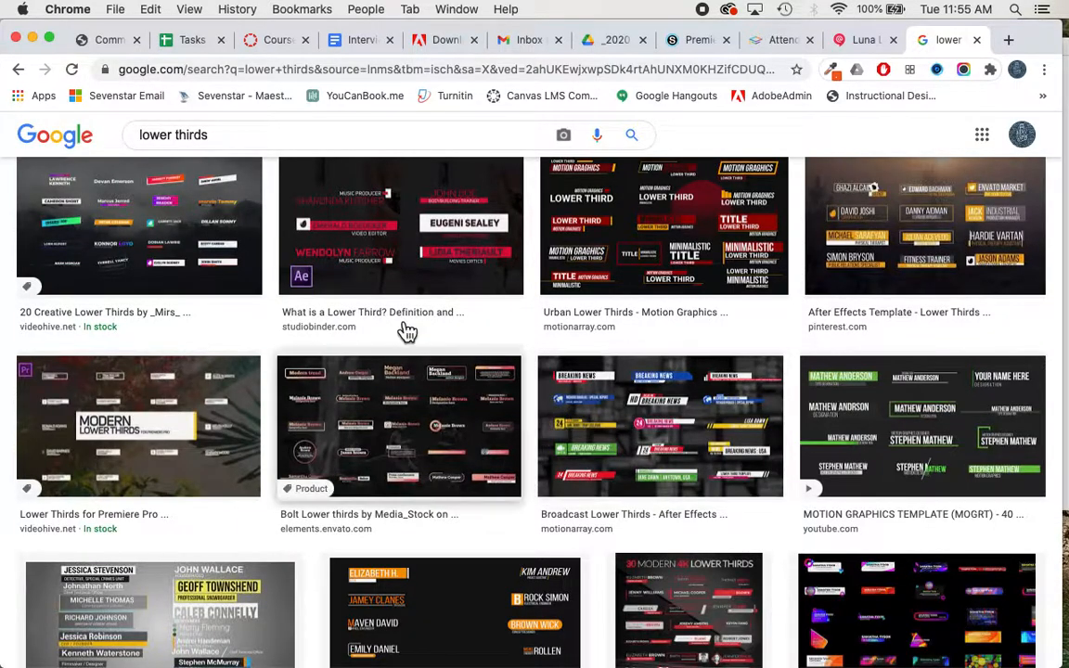
{"action": "scroll", "coordinate": [573, 525], "scroll_direction": "down", "scroll_amount": 5}
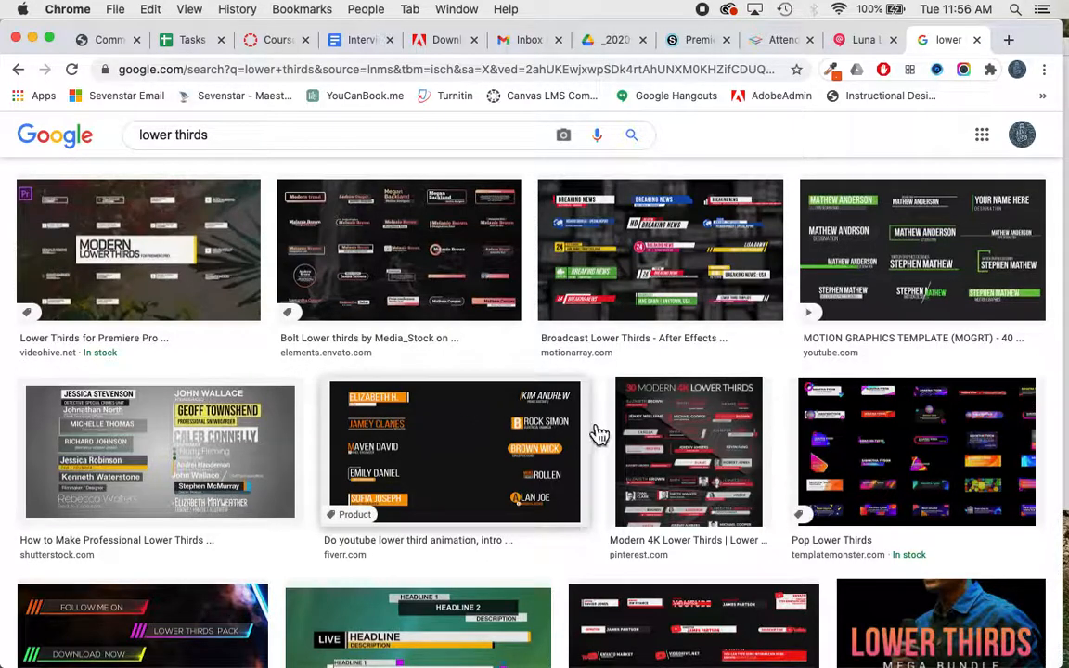
{"action": "scroll", "coordinate": [601, 443], "scroll_direction": "down", "scroll_amount": 2}
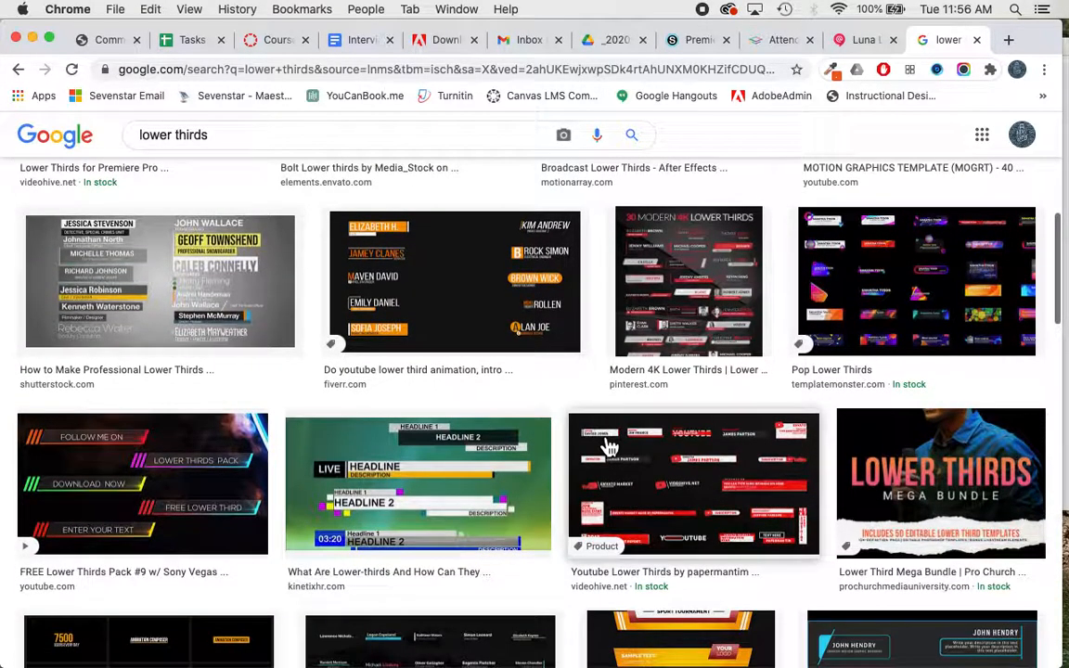
{"action": "scroll", "coordinate": [606, 443], "scroll_direction": "up", "scroll_amount": 3}
{"action": "scroll", "coordinate": [608, 446], "scroll_direction": "up", "scroll_amount": 4}
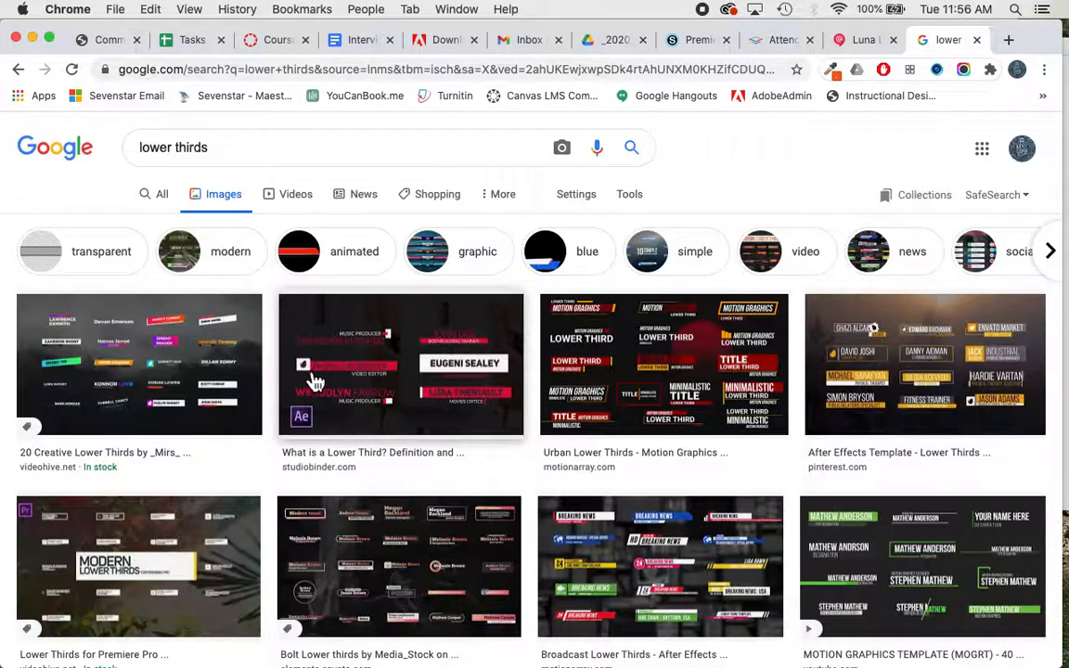
{"action": "scroll", "coordinate": [538, 536], "scroll_direction": "down", "scroll_amount": 6}
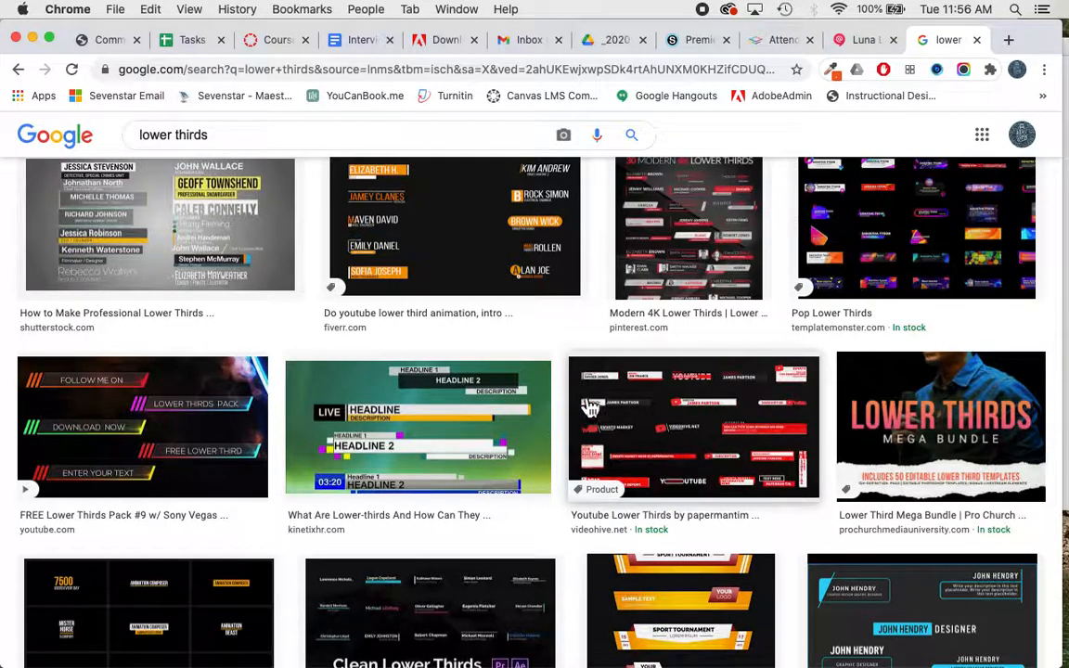
{"action": "scroll", "coordinate": [589, 406], "scroll_direction": "up", "scroll_amount": 5}
{"action": "scroll", "coordinate": [589, 405], "scroll_direction": "up", "scroll_amount": 2}
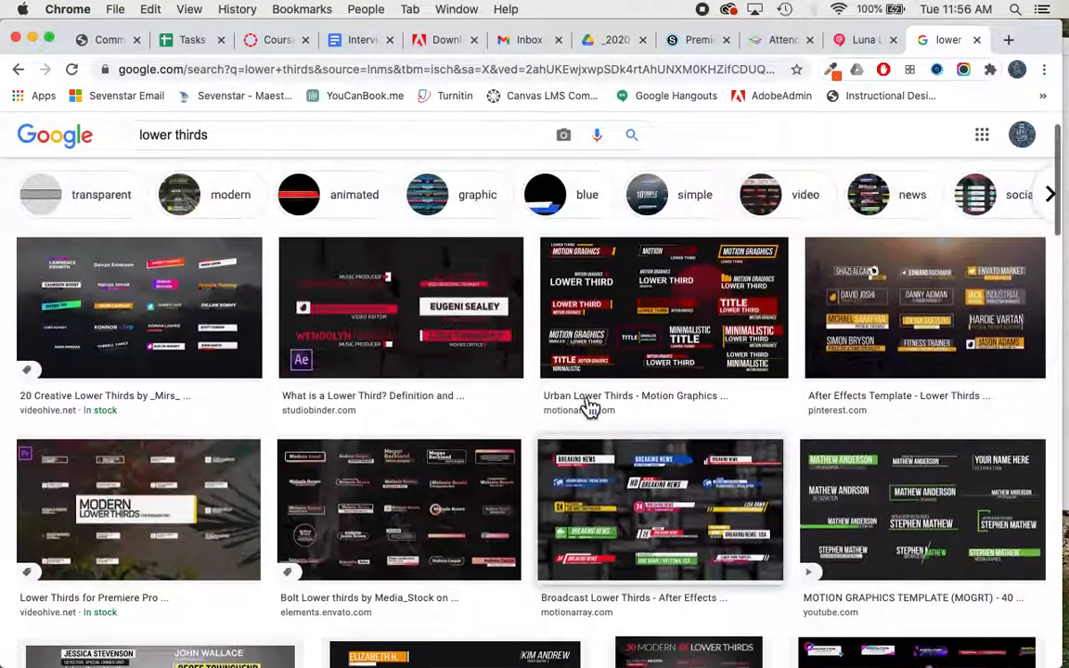